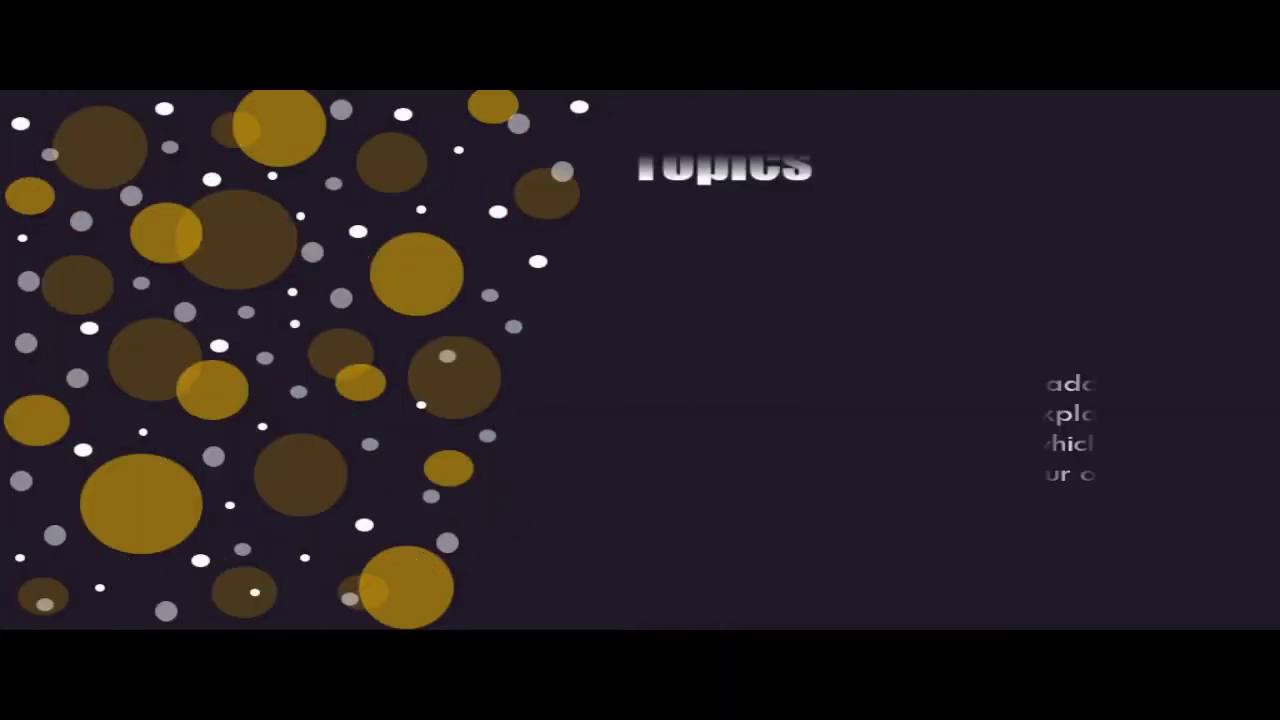
- Exit the slide show preview and return to the 19-slide deck in Normal view
{"action": "key", "text": "Escape"}
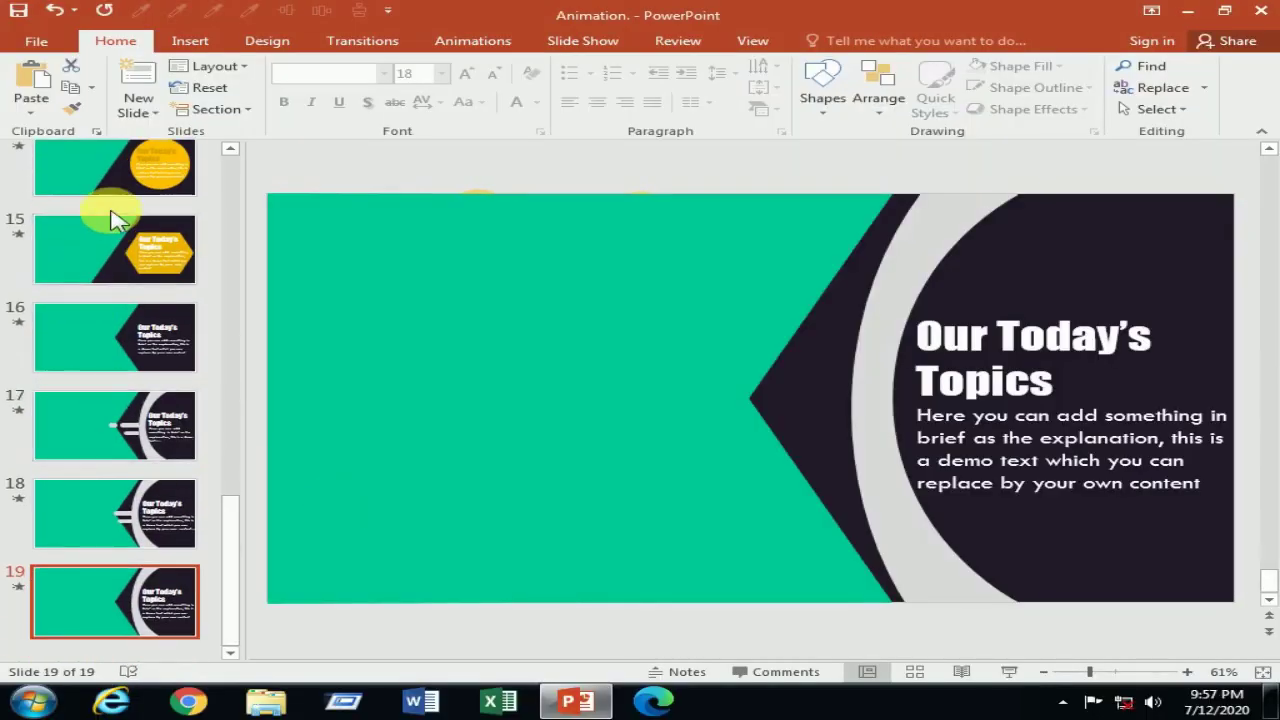
- Preview slide 10's full-slide bubble backdrop as a slide show, then exit
{"action": "scroll", "coordinate": [114, 214], "scroll_direction": "up", "scroll_amount": 2}
{"action": "scroll", "coordinate": [110, 225], "scroll_direction": "up", "scroll_amount": 1}
{"action": "scroll", "coordinate": [126, 257], "scroll_direction": "up", "scroll_amount": 1}
{"action": "scroll", "coordinate": [126, 257], "scroll_direction": "up", "scroll_amount": 1}
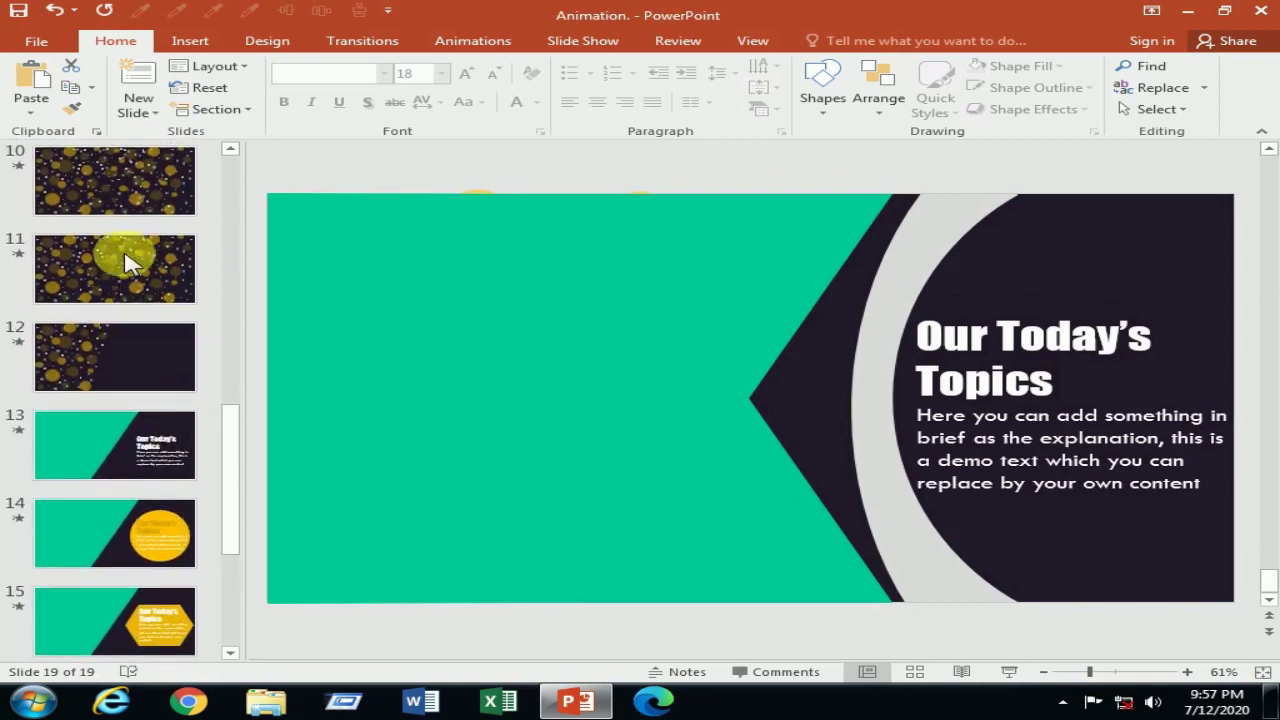
{"action": "scroll", "coordinate": [114, 214], "scroll_direction": "up", "scroll_amount": 1}
{"action": "left_click", "coordinate": [114, 210]}
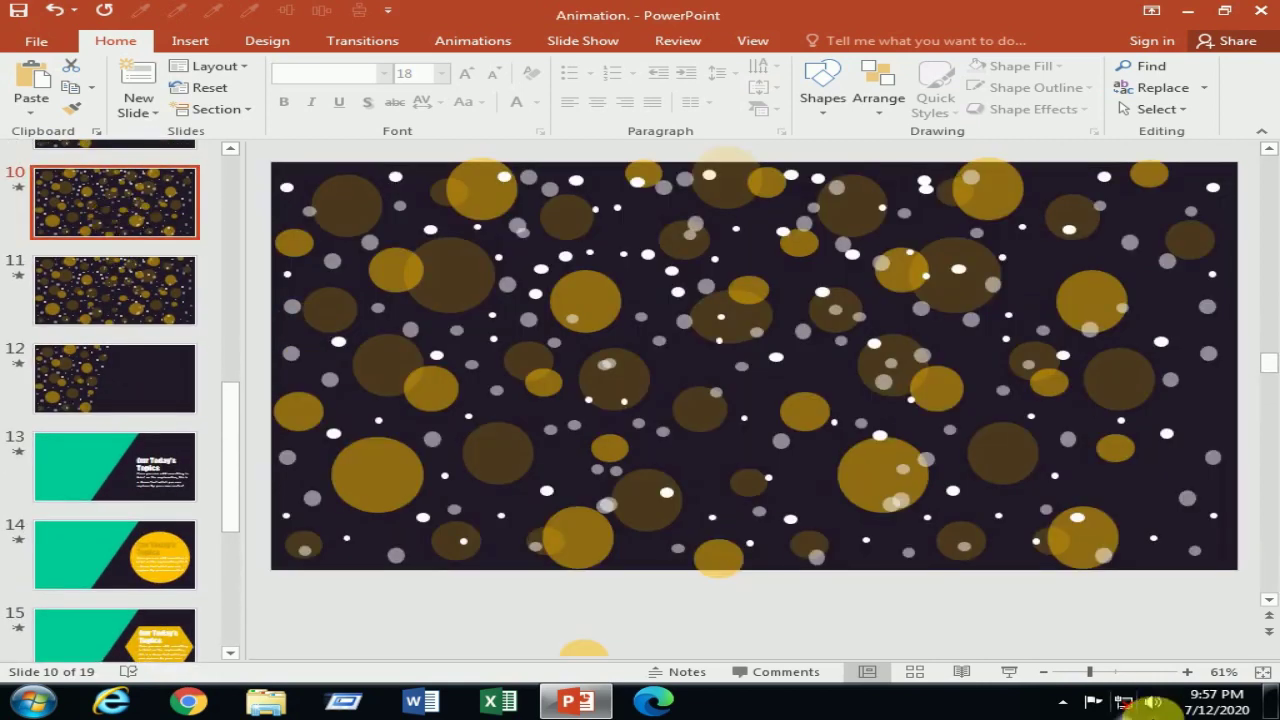
{"action": "left_click", "coordinate": [1010, 672]}
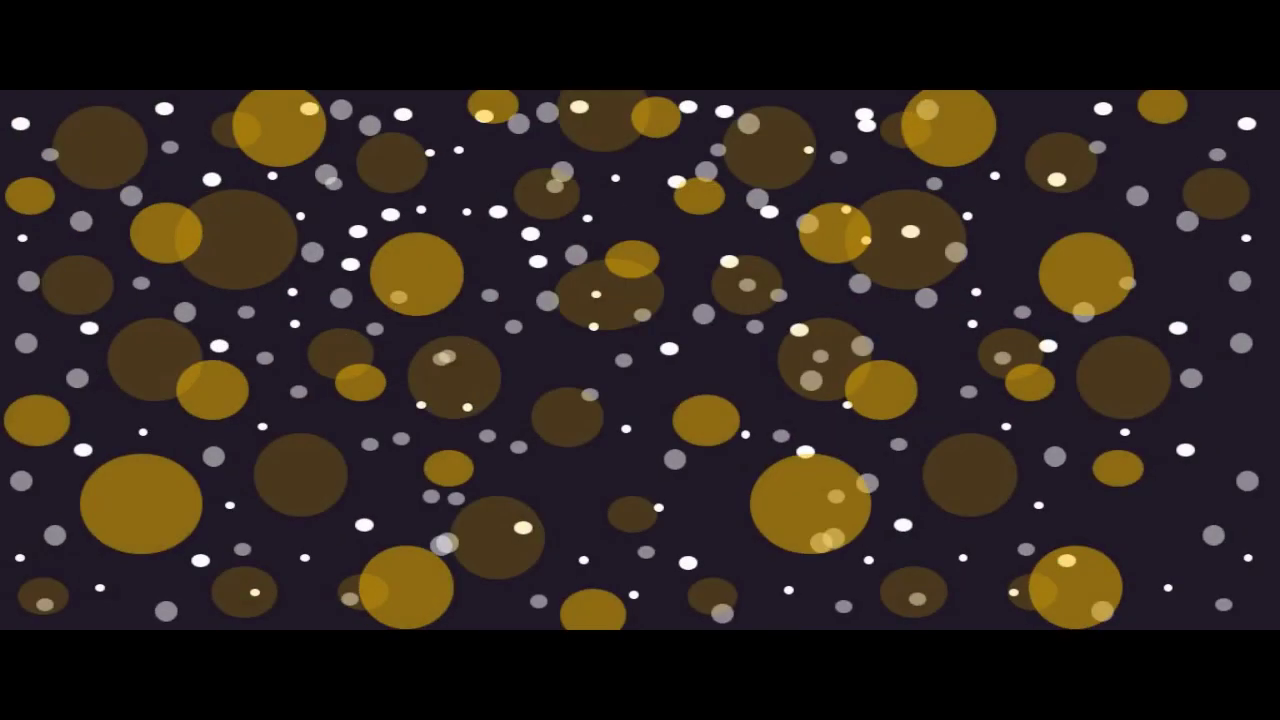
{"action": "key", "text": "Escape"}
- Open slide 9, where the bokeh covers only the left half
{"action": "scroll", "coordinate": [143, 378], "scroll_direction": "up", "scroll_amount": 1}
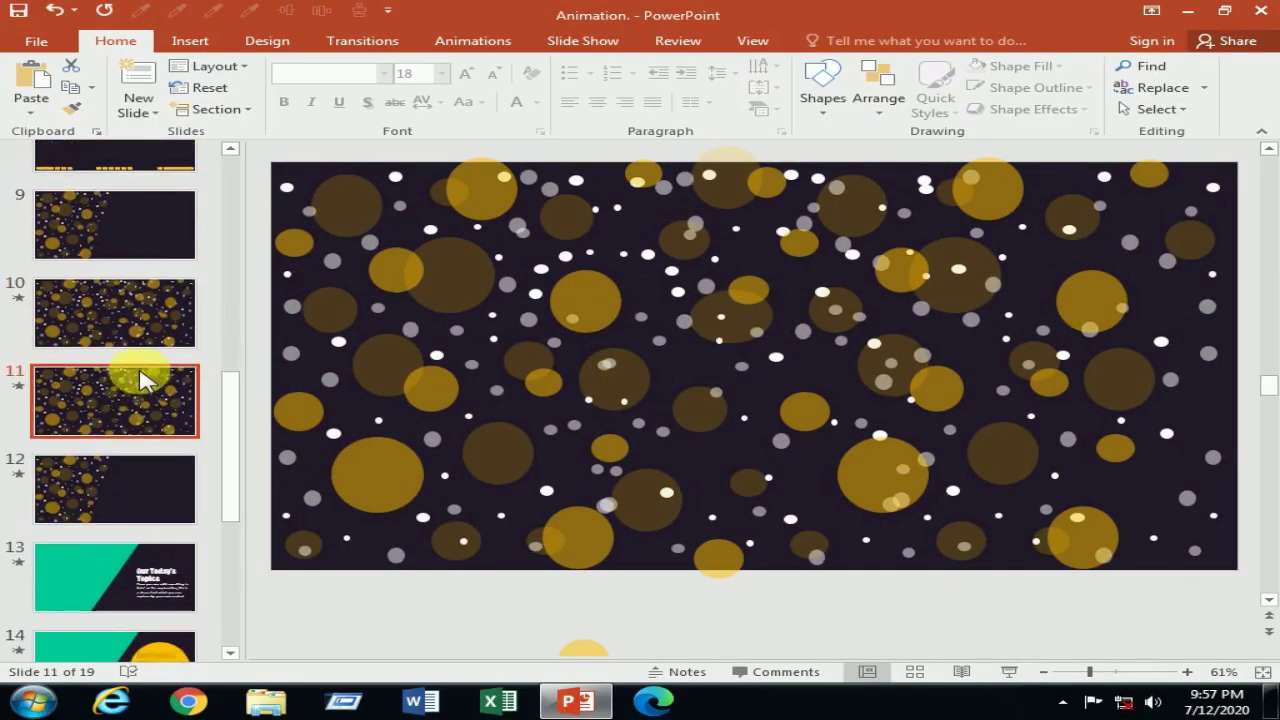
{"action": "scroll", "coordinate": [143, 378], "scroll_direction": "up", "scroll_amount": 1}
{"action": "left_click", "coordinate": [123, 335]}
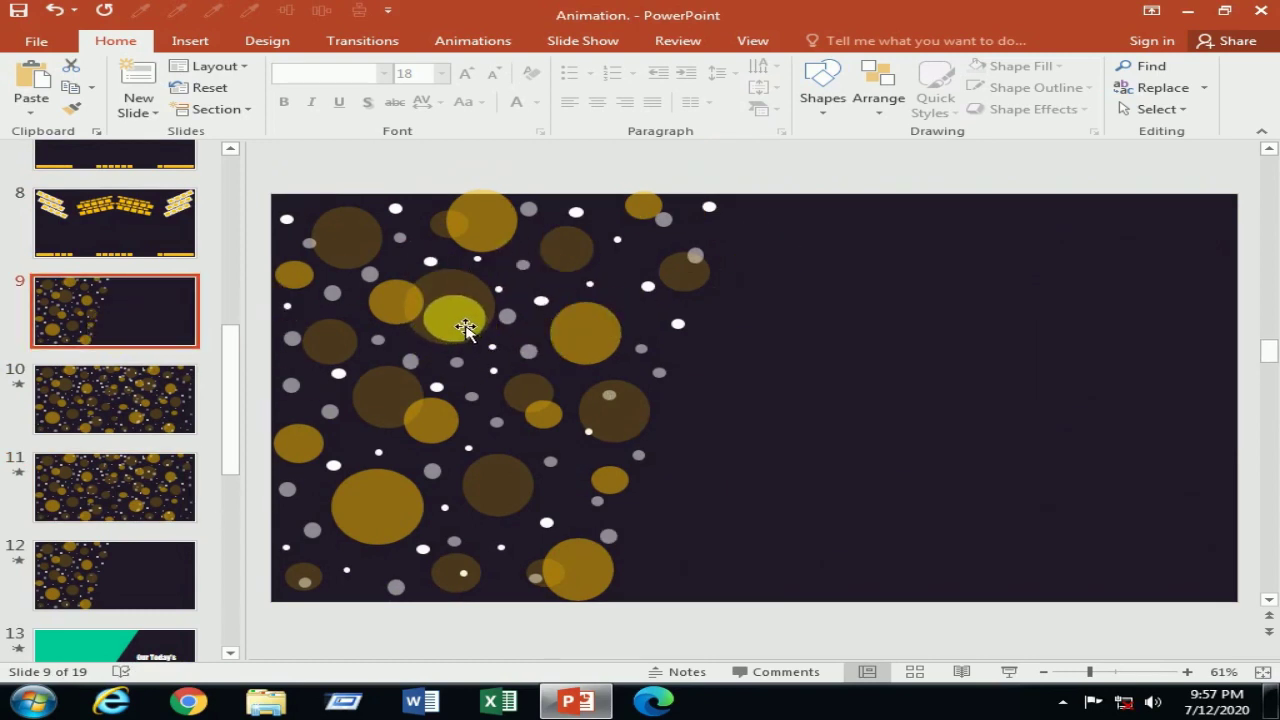
{"action": "left_click_drag", "start_coordinate": [465, 328], "coordinate": [936, 334]}
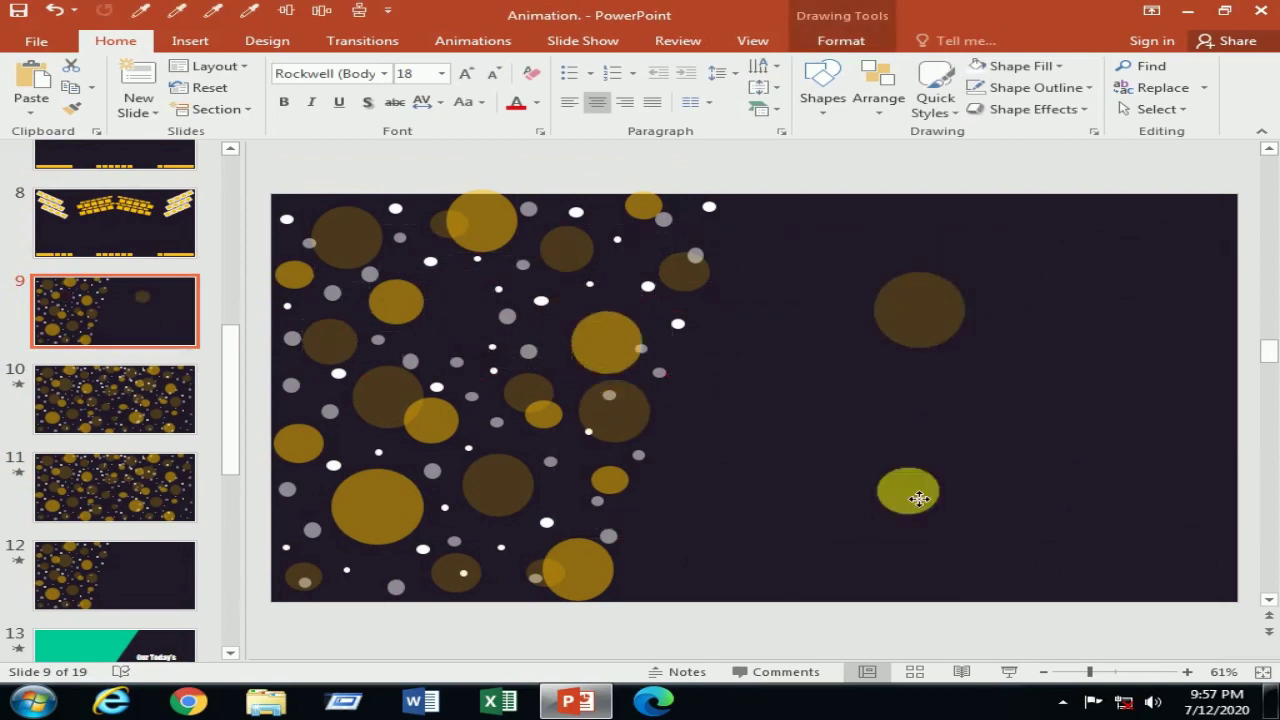
{"action": "left_click_drag", "start_coordinate": [607, 350], "coordinate": [912, 460]}
{"action": "mouse_move", "coordinate": [697, 336]}
{"action": "left_mouse_down"}
{"action": "mouse_move", "coordinate": [905, 370]}
{"action": "mouse_move", "coordinate": [716, 350]}
{"action": "left_mouse_up"}
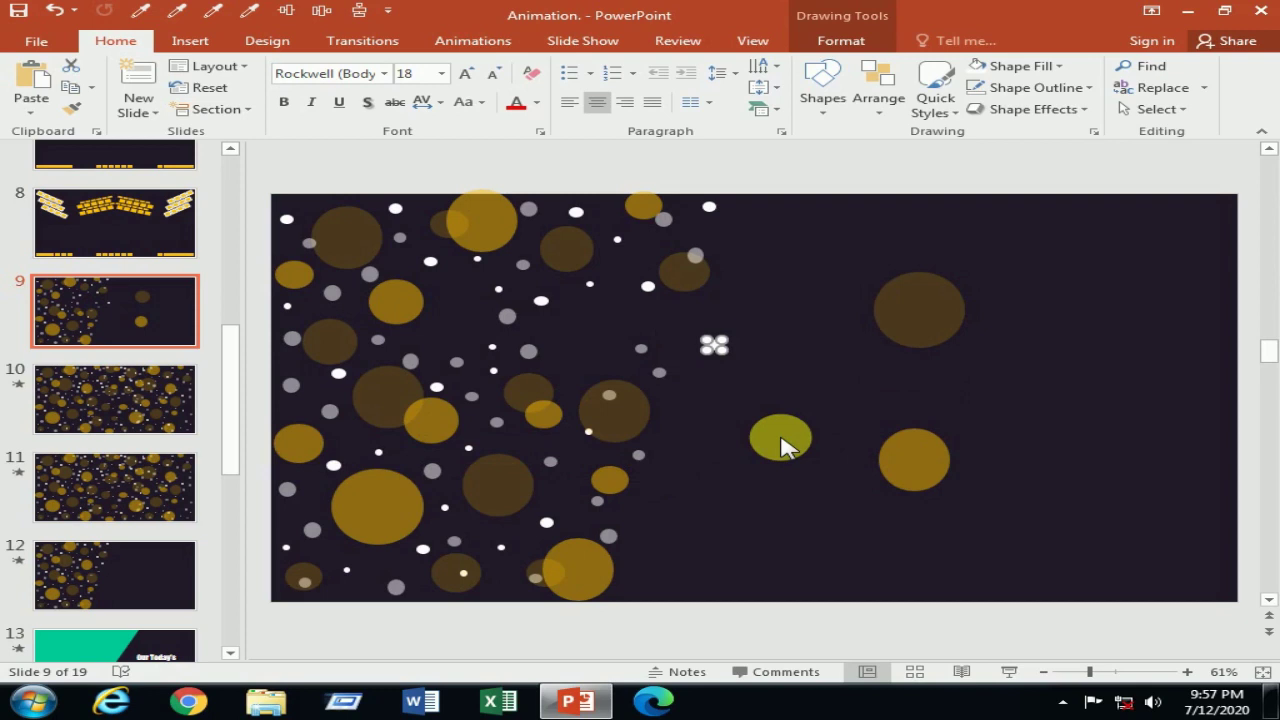
{"action": "key", "text": "ctrl+z"}
{"action": "key", "text": "ctrl+z"}
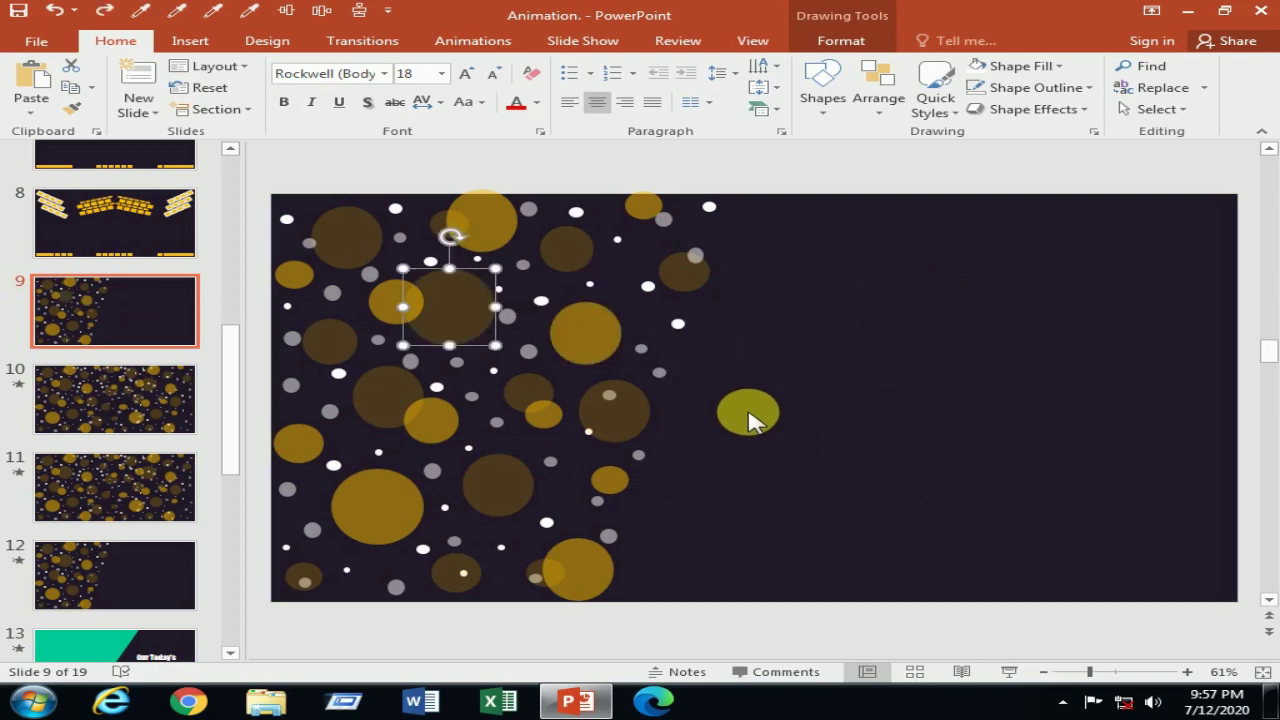
{"action": "left_click_drag", "start_coordinate": [783, 447], "coordinate": [521, 321]}
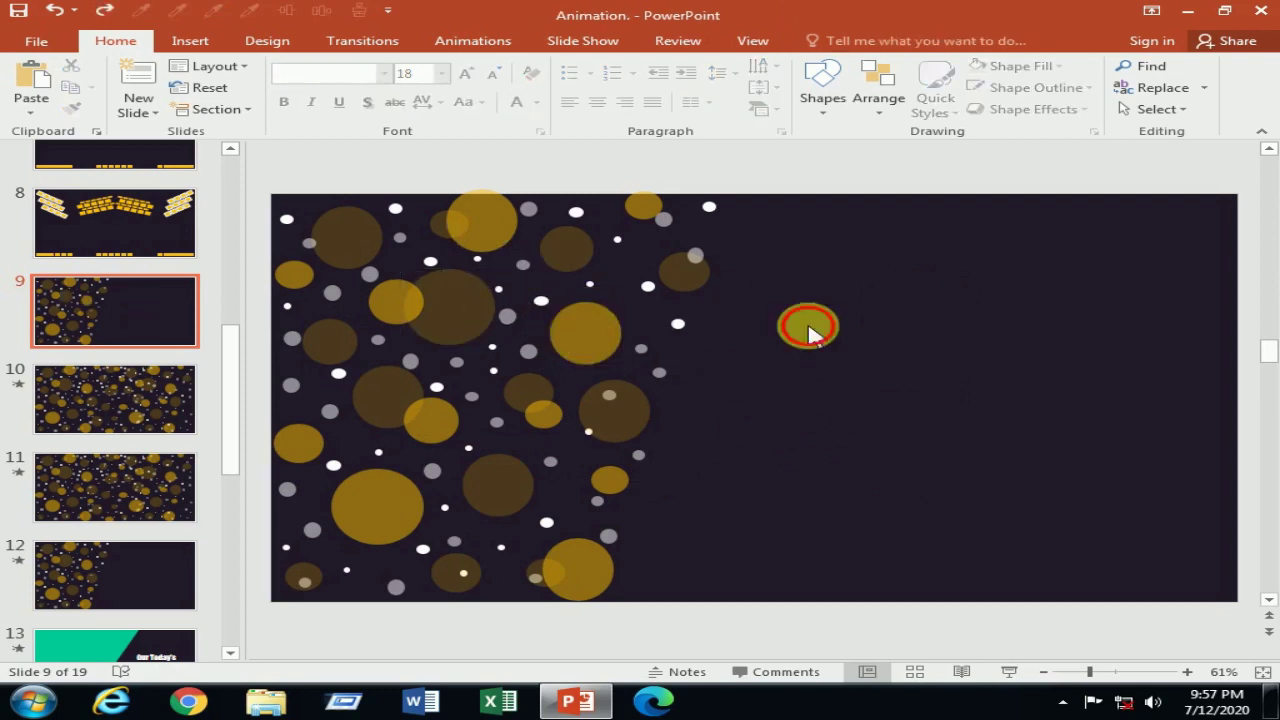
{"action": "left_click", "coordinate": [489, 222]}
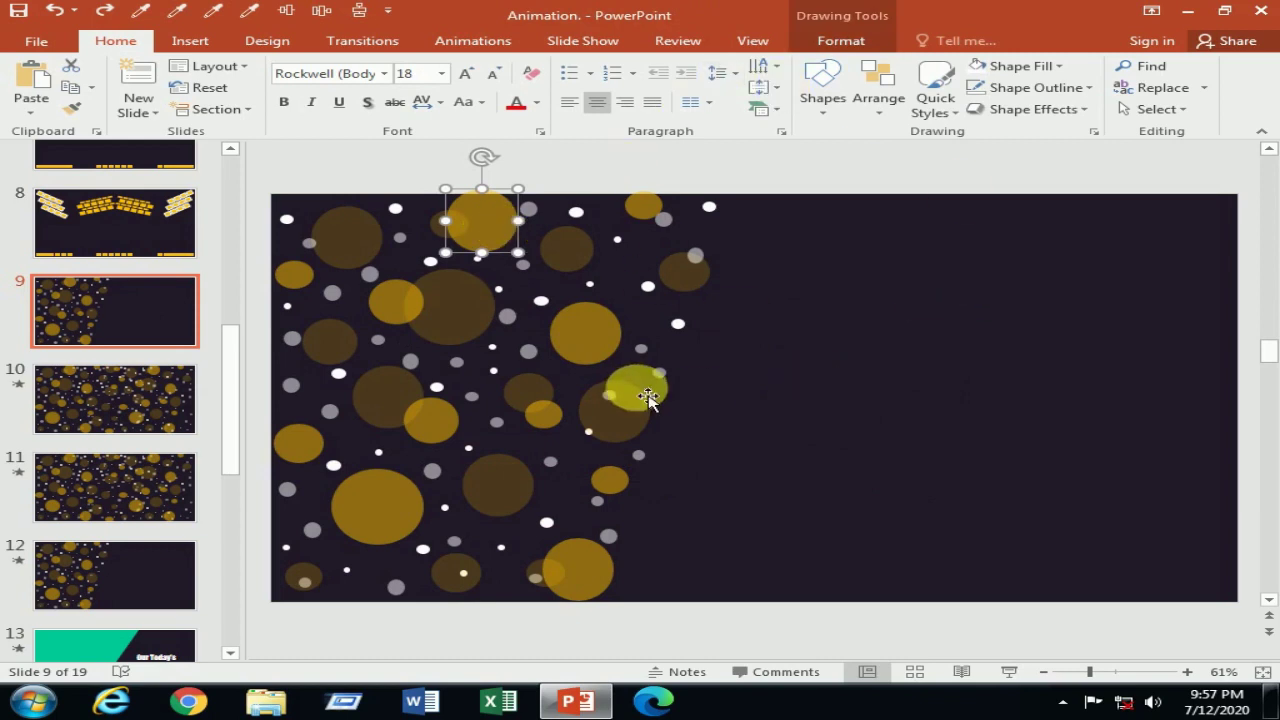
{"action": "left_click", "coordinate": [920, 368]}
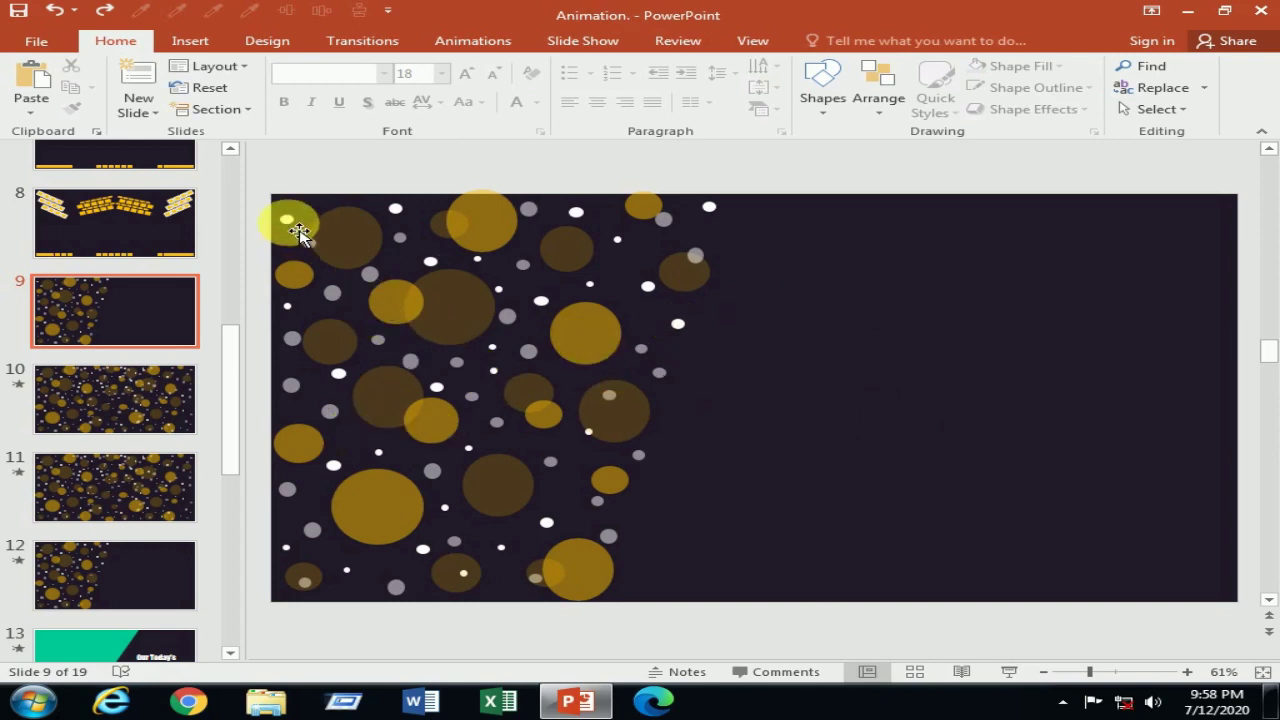
- Nudge a small top-left dot and place another small dot near the top
{"action": "left_click", "coordinate": [298, 232]}
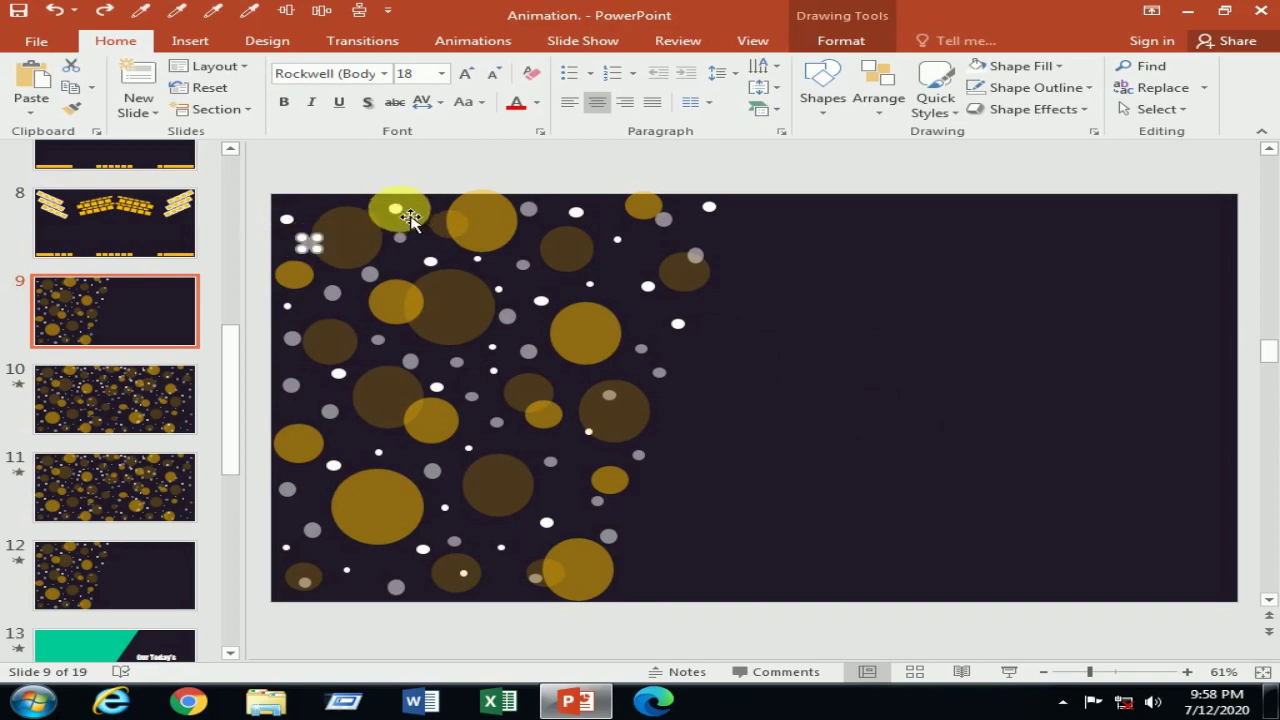
{"action": "left_click_drag", "start_coordinate": [318, 252], "coordinate": [340, 276]}
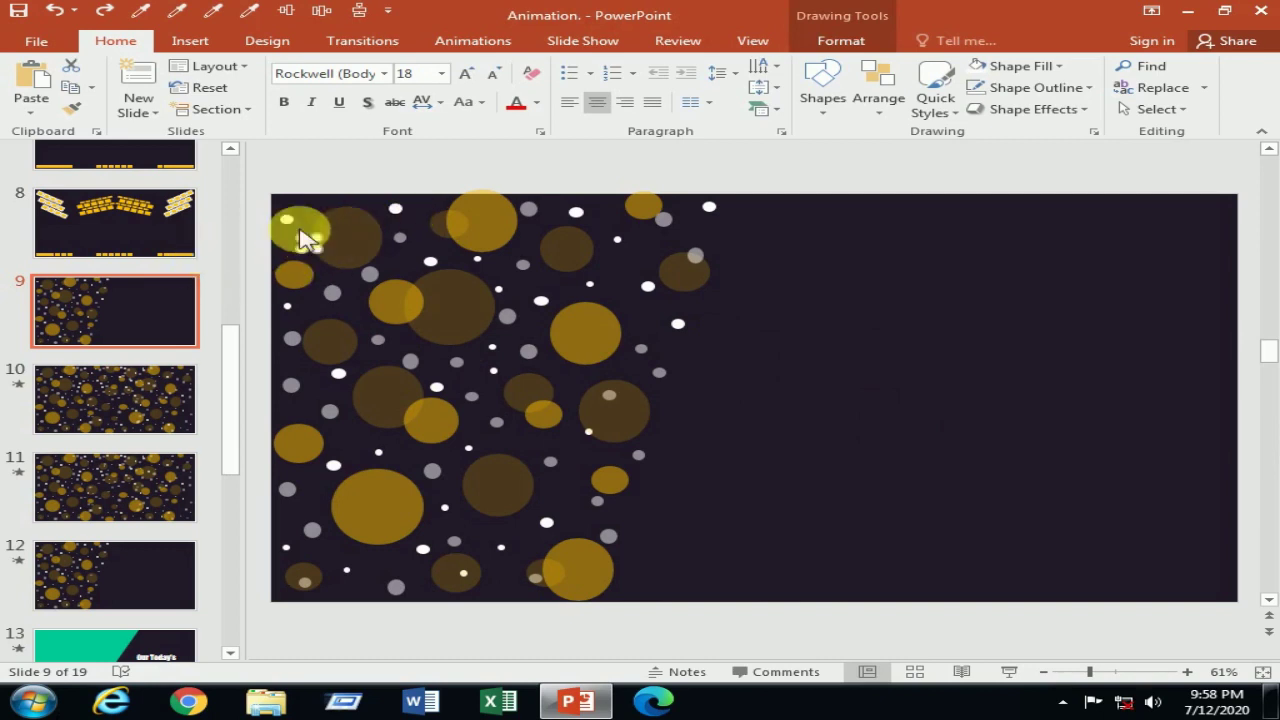
{"action": "key", "text": "ctrl+a"}
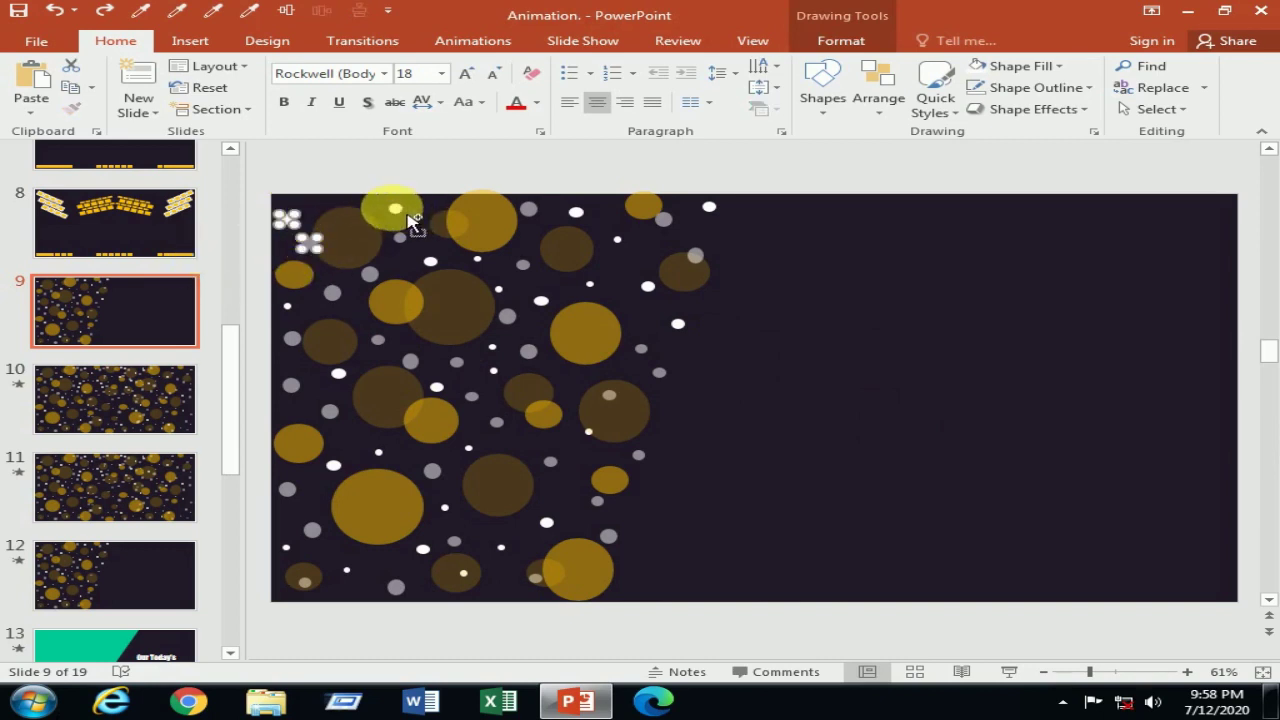
{"action": "left_click_drag", "start_coordinate": [410, 218], "coordinate": [289, 293]}
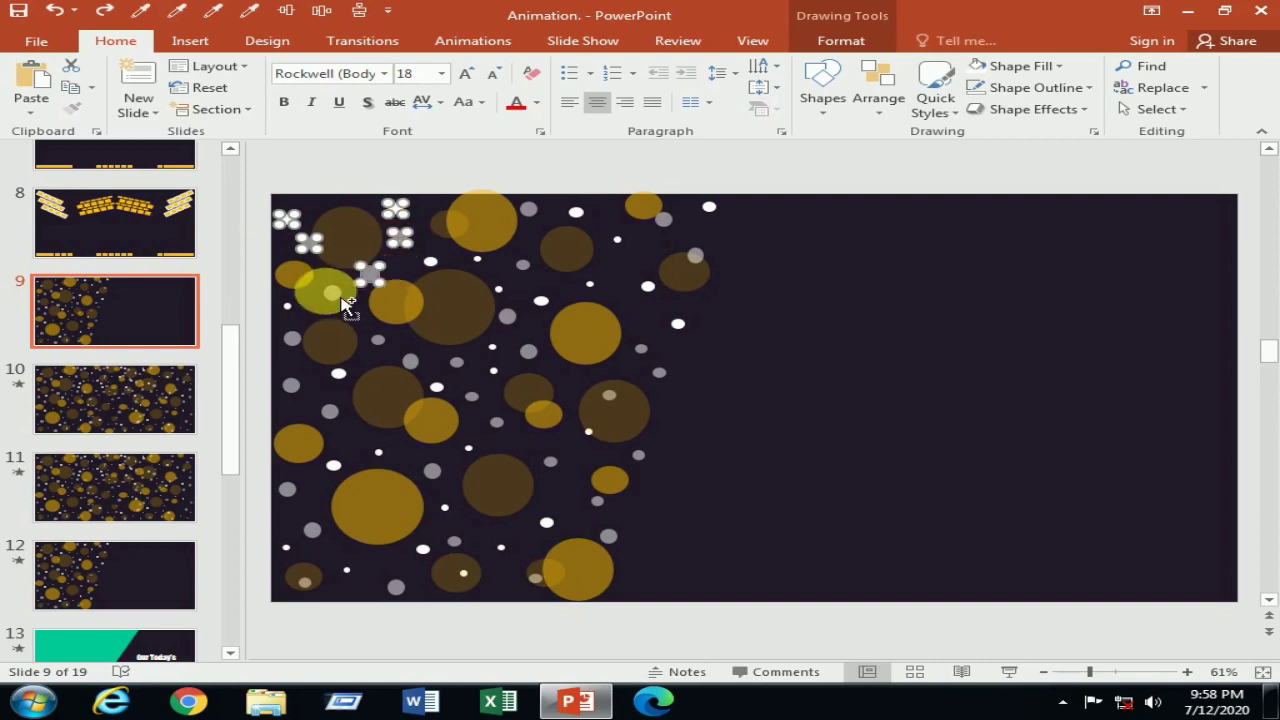
{"action": "left_click", "coordinate": [891, 306]}
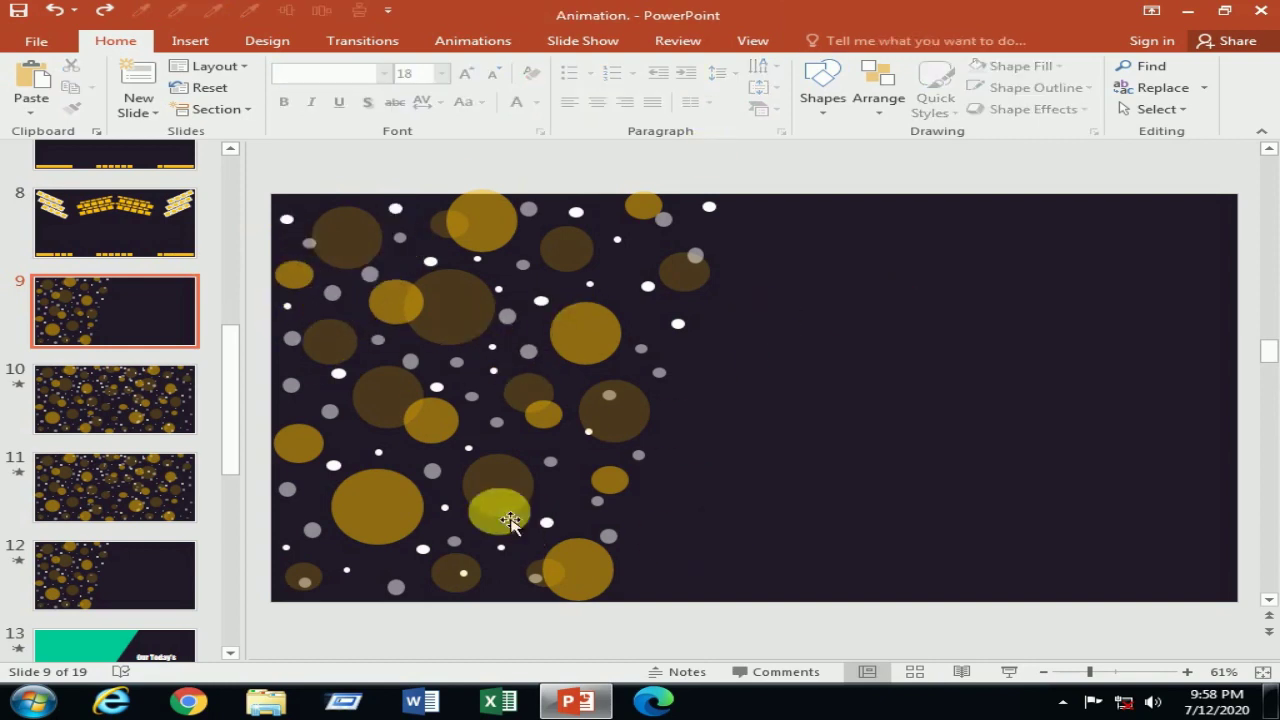
- Select all shapes, then deselect the large dark, orange, gold and yellow circles up top
{"action": "key", "text": "ctrl+a"}
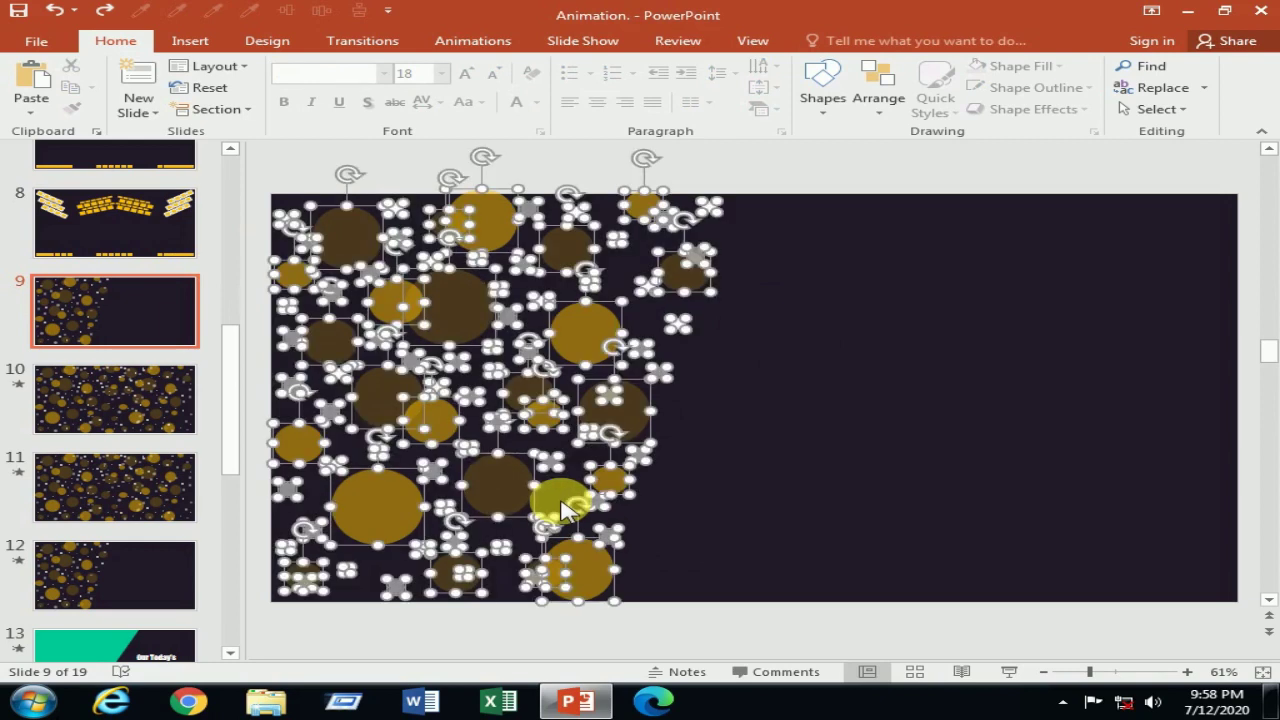
{"action": "left_click", "coordinate": [301, 277], "text": "shift"}
{"action": "left_click", "coordinate": [352, 243], "text": "shift"}
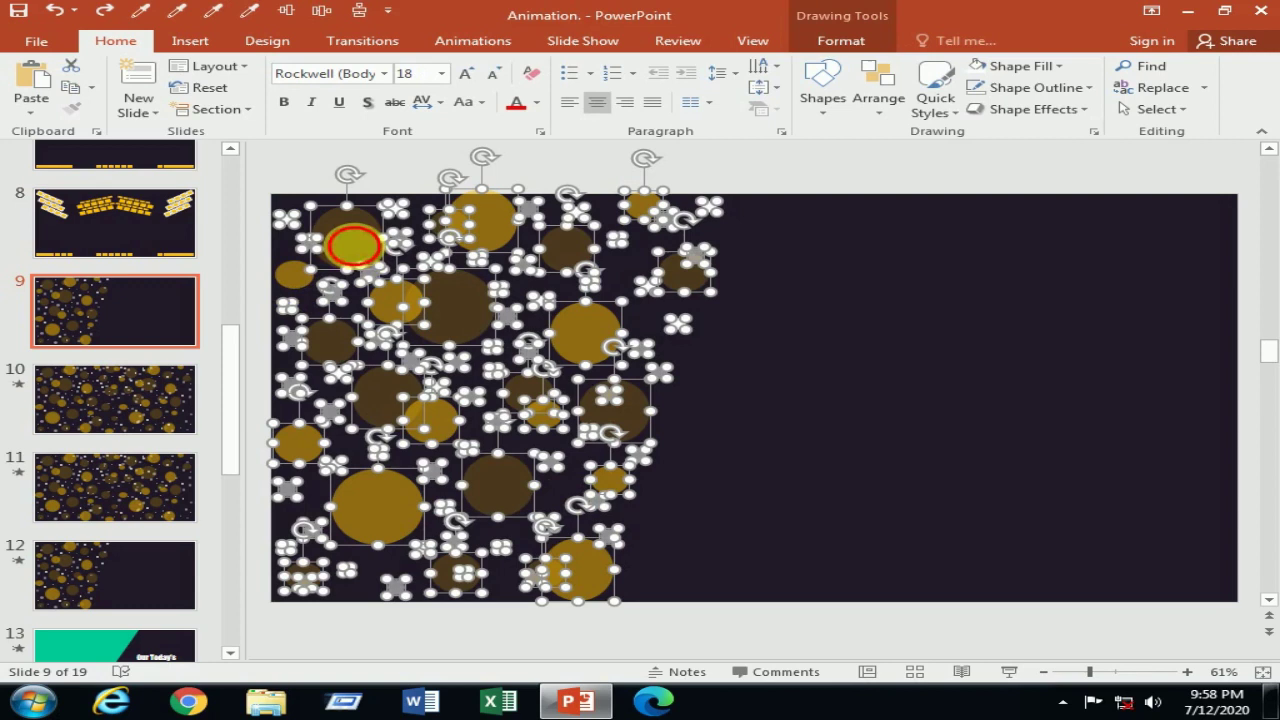
{"action": "left_click", "coordinate": [339, 357], "text": "shift"}
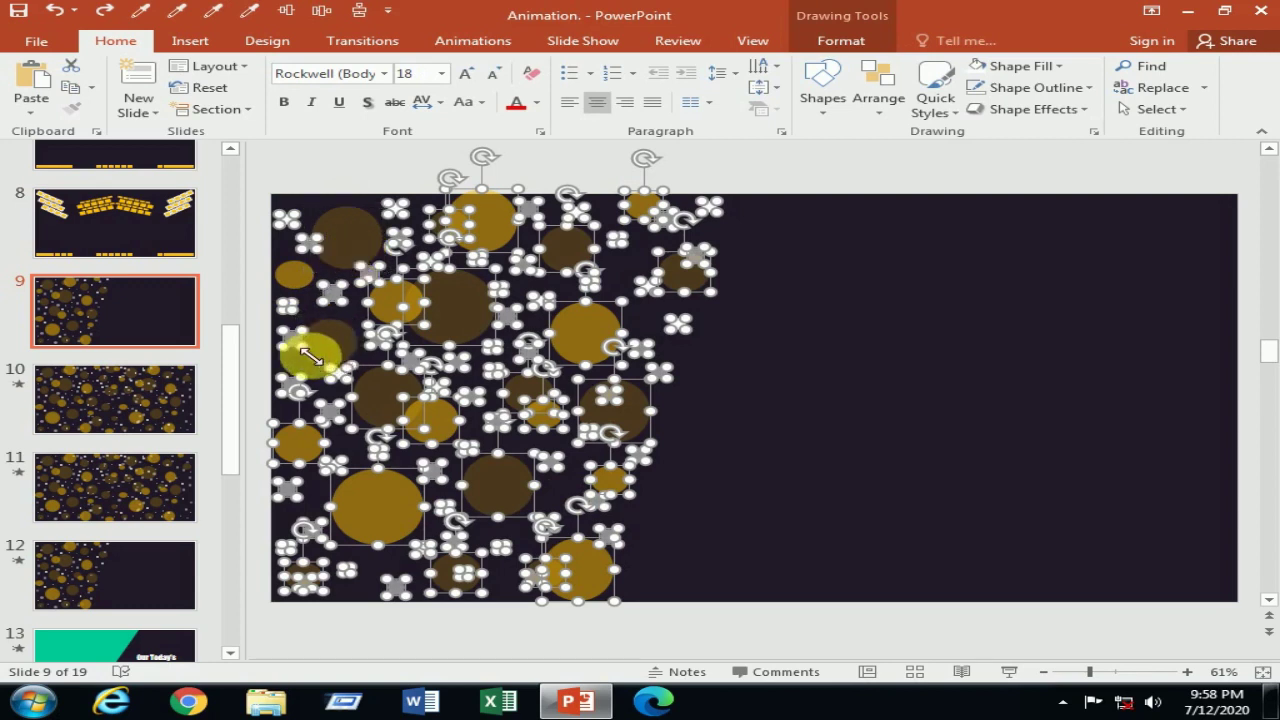
{"action": "left_click", "coordinate": [397, 317], "text": "shift"}
{"action": "left_click", "coordinate": [493, 235], "text": "shift"}
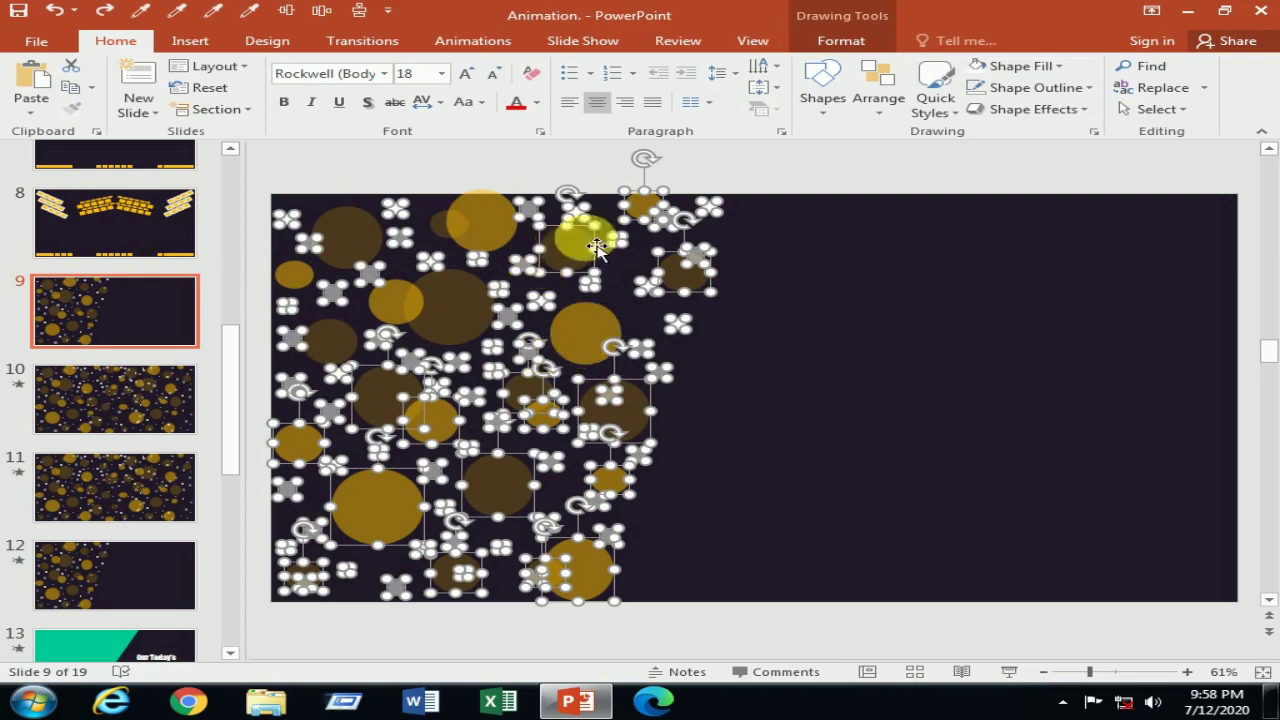
{"action": "left_click", "coordinate": [579, 256], "text": "shift"}
- Deselect the remaining gold circles along the bottom, leaving only the small white and grey dots
{"action": "mouse_move", "coordinate": [652, 218]}
{"action": "left_mouse_down"}
{"action": "mouse_move", "coordinate": [651, 424]}
{"action": "mouse_move", "coordinate": [530, 418]}
{"action": "mouse_move", "coordinate": [584, 590]}
{"action": "mouse_move", "coordinate": [573, 586]}
{"action": "left_mouse_up"}
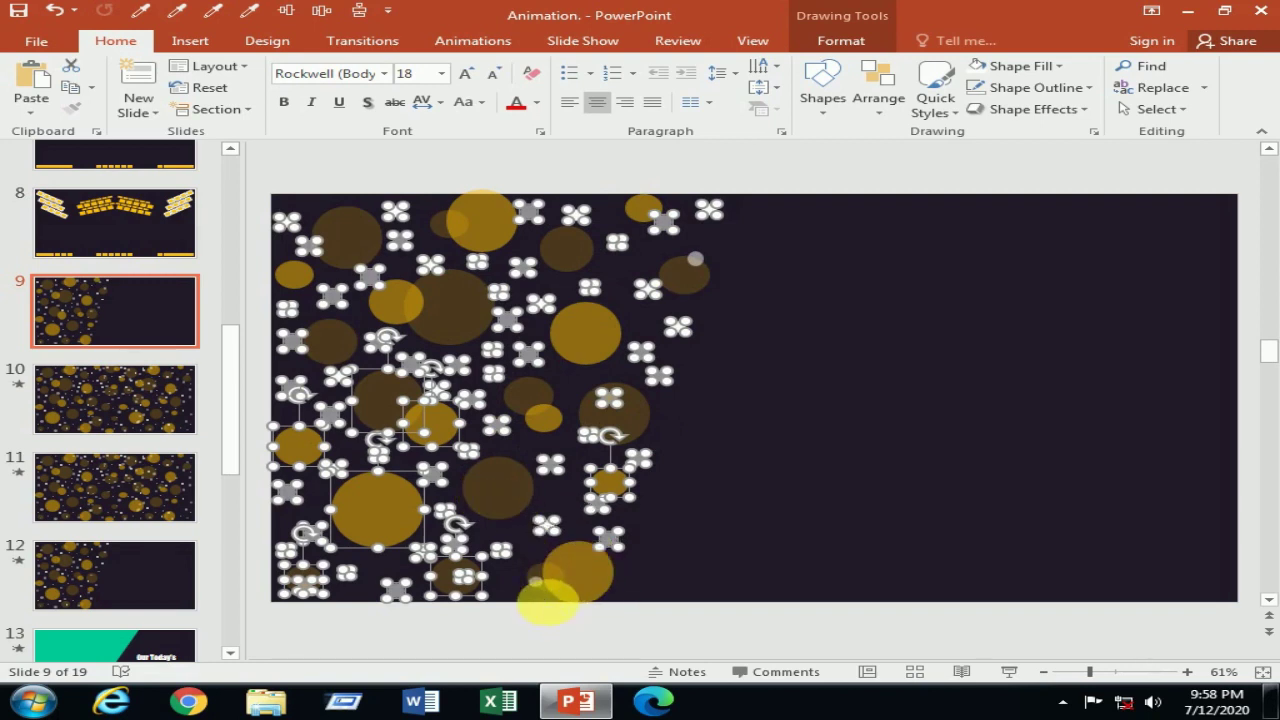
{"action": "left_click", "coordinate": [545, 590]}
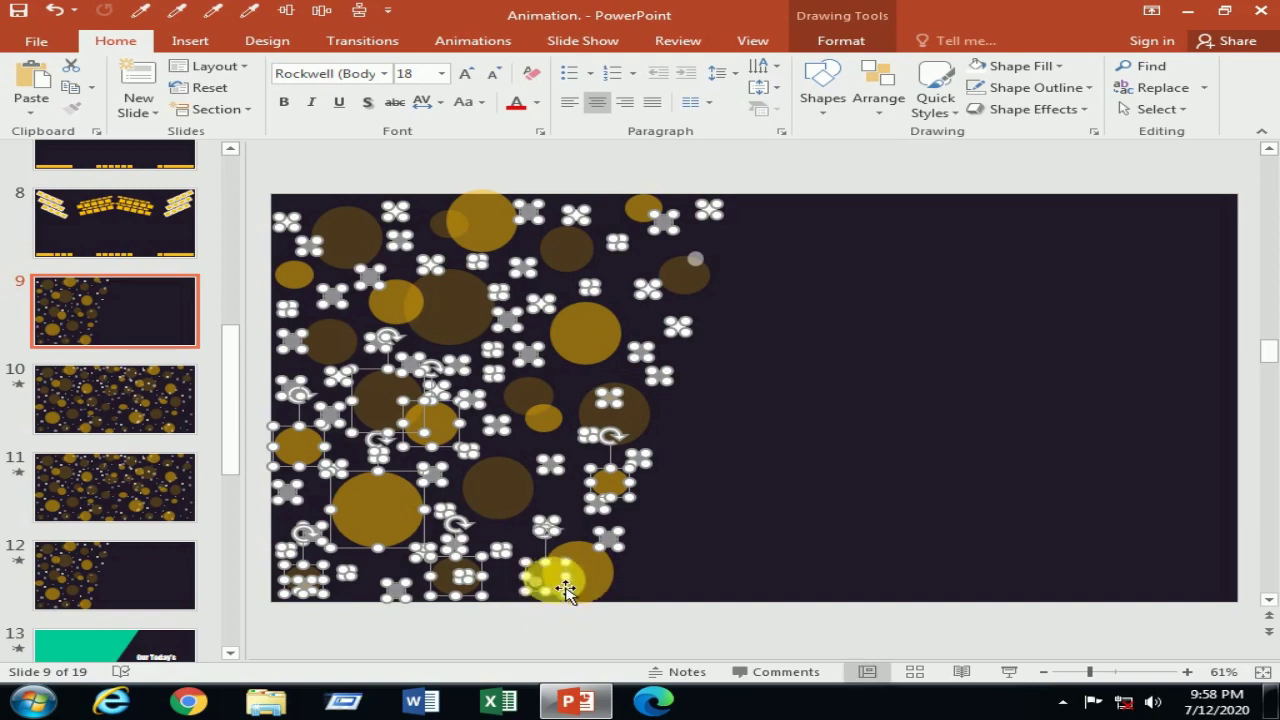
{"action": "left_click_drag", "start_coordinate": [563, 592], "coordinate": [548, 603]}
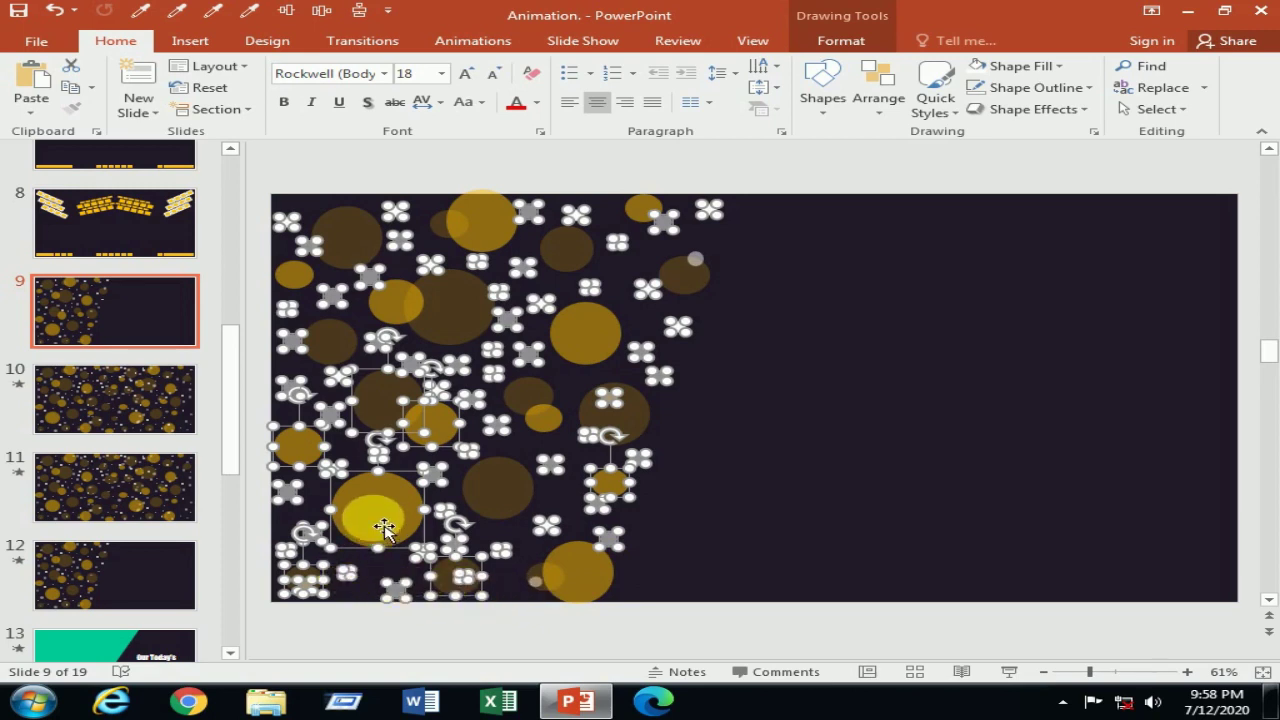
{"action": "left_click", "coordinate": [292, 452]}
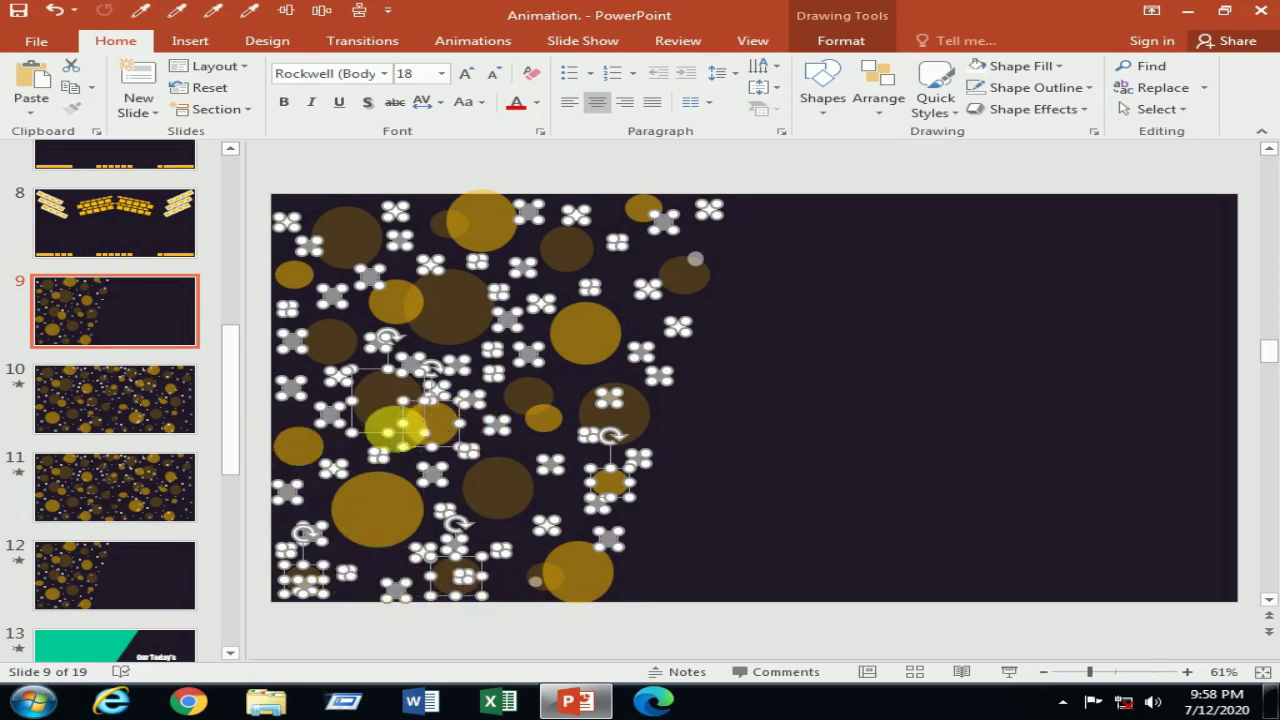
{"action": "left_click", "coordinate": [401, 420]}
{"action": "left_click", "coordinate": [505, 424]}
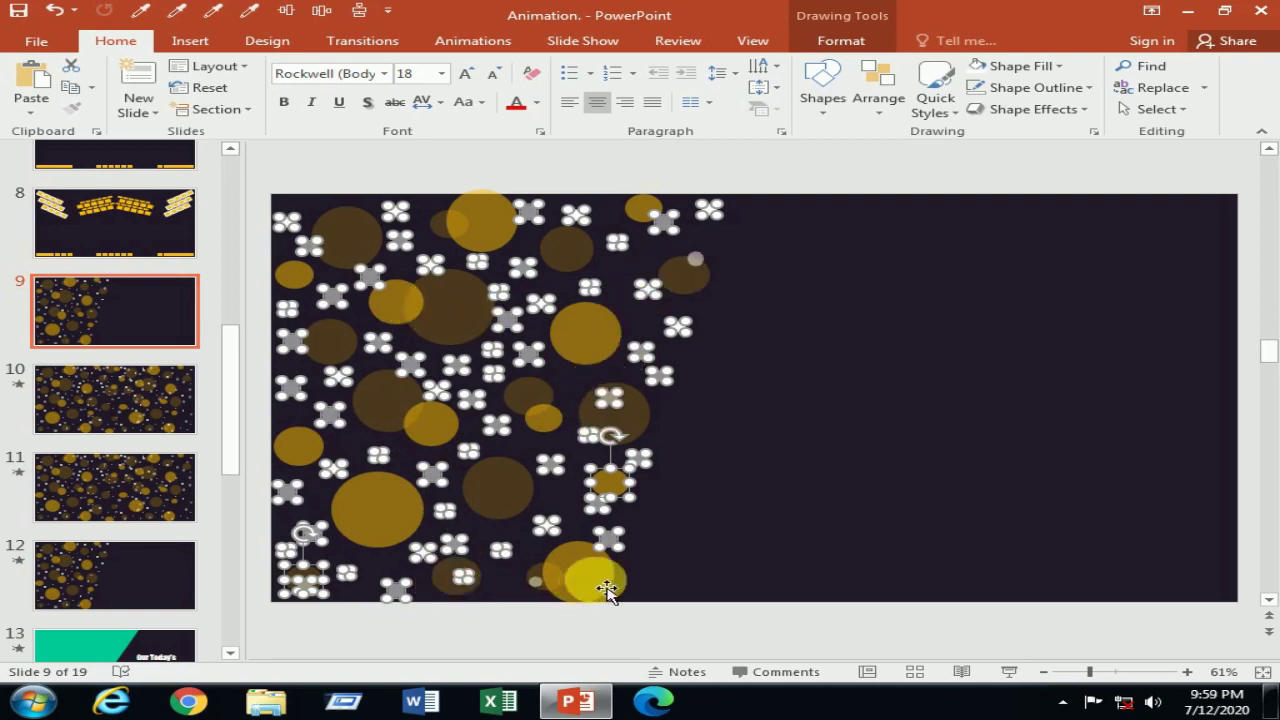
{"action": "left_click", "coordinate": [612, 483]}
{"action": "left_click", "coordinate": [757, 491]}
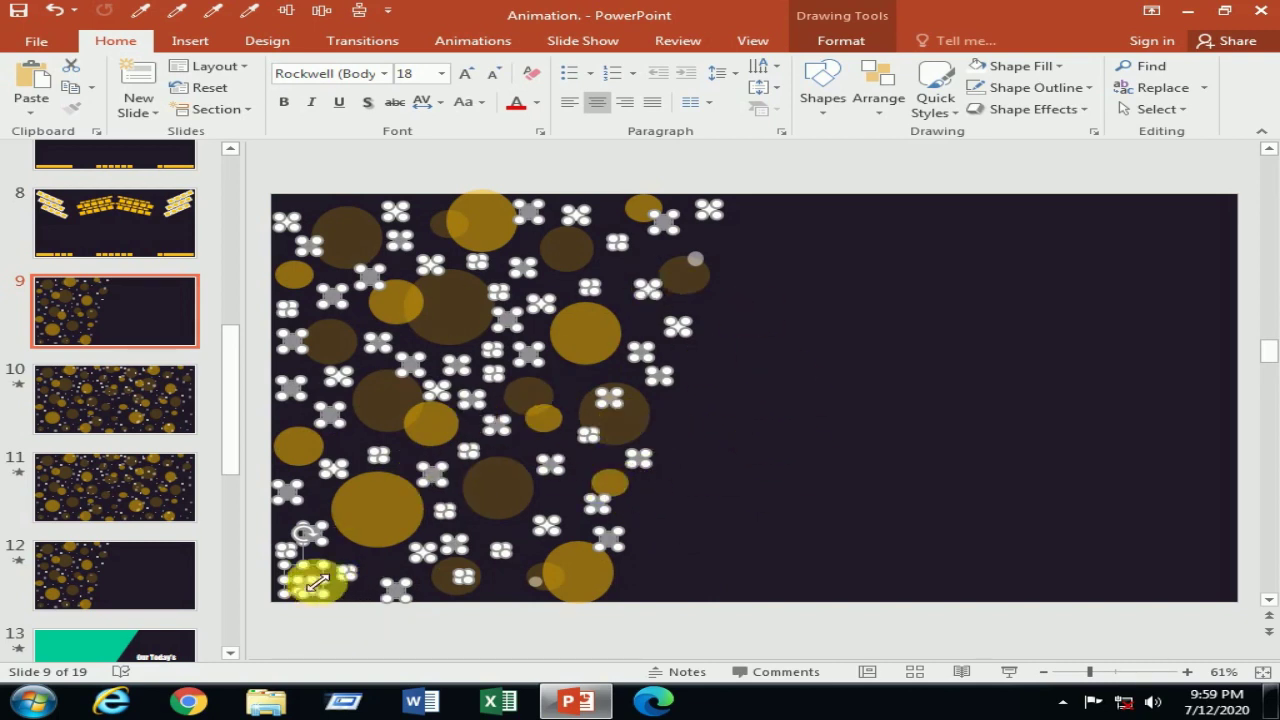
- Deselect the brown circle and the small gold circle near the bottom
{"action": "scroll", "coordinate": [311, 598], "scroll_direction": "up", "scroll_amount": 3, "text": "ctrl"}
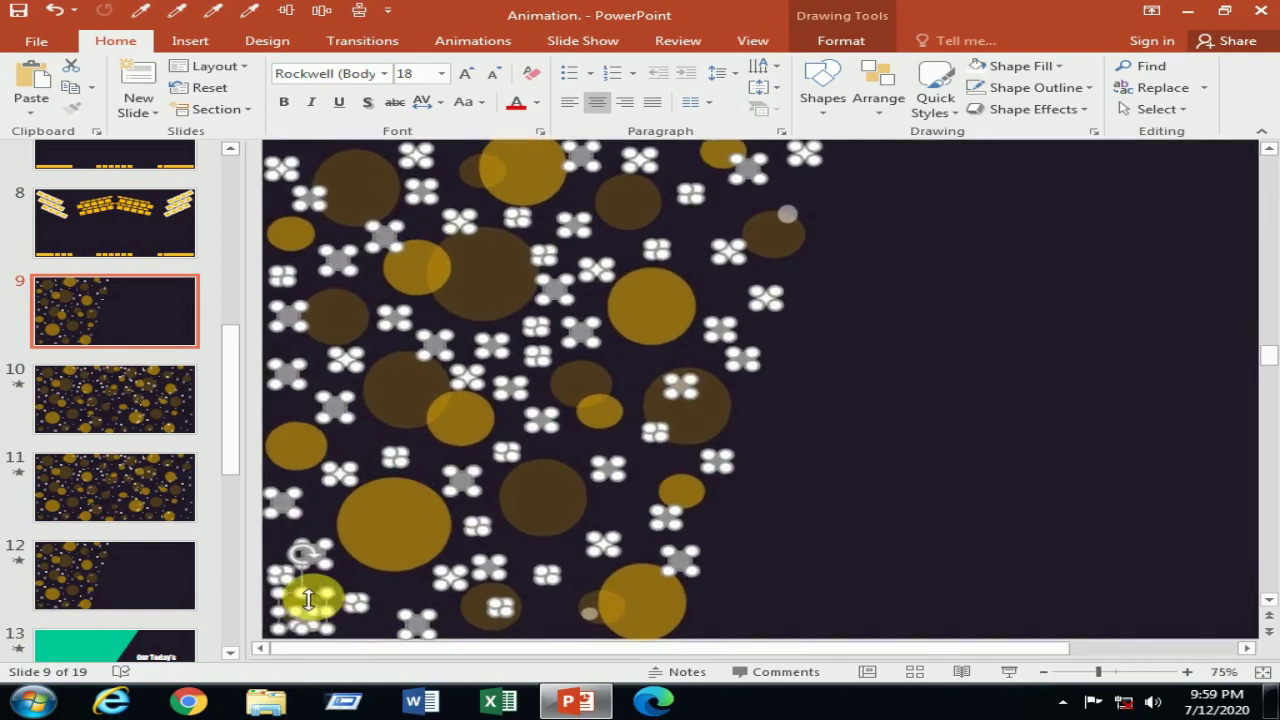
{"action": "scroll", "coordinate": [508, 506], "scroll_direction": "up", "scroll_amount": 3, "text": "ctrl"}
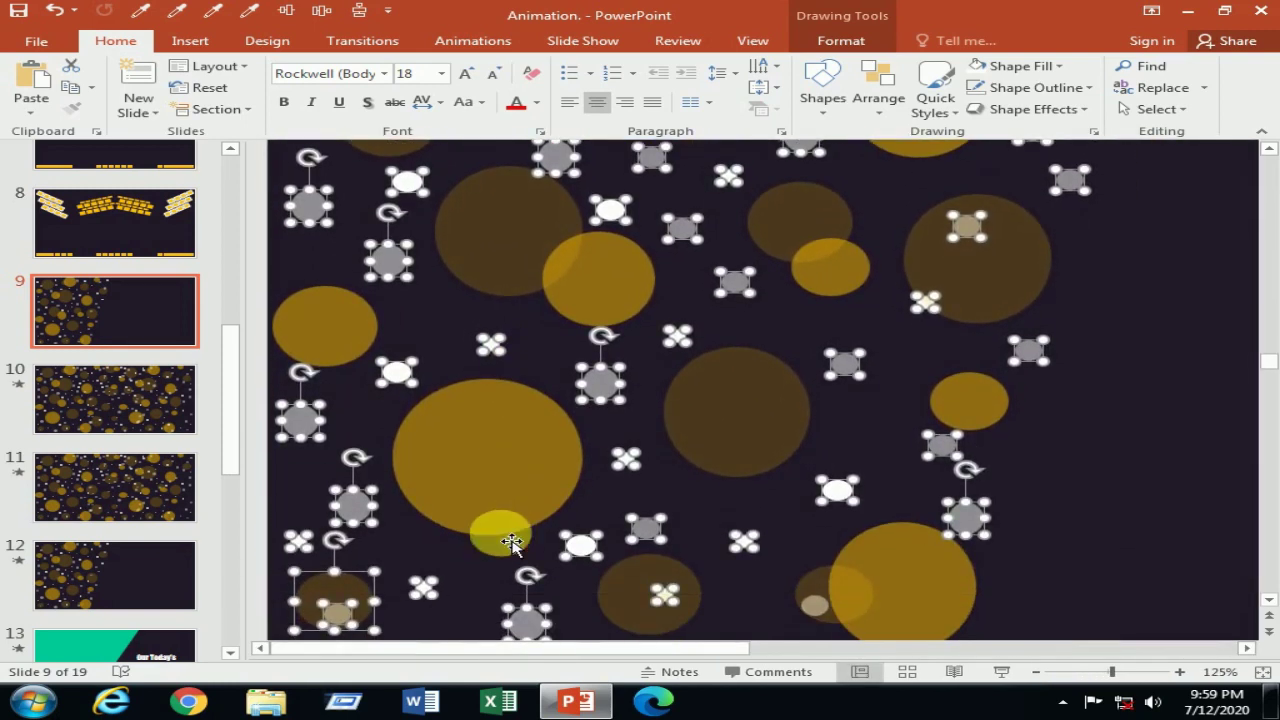
{"action": "left_click", "coordinate": [350, 600], "text": "shift"}
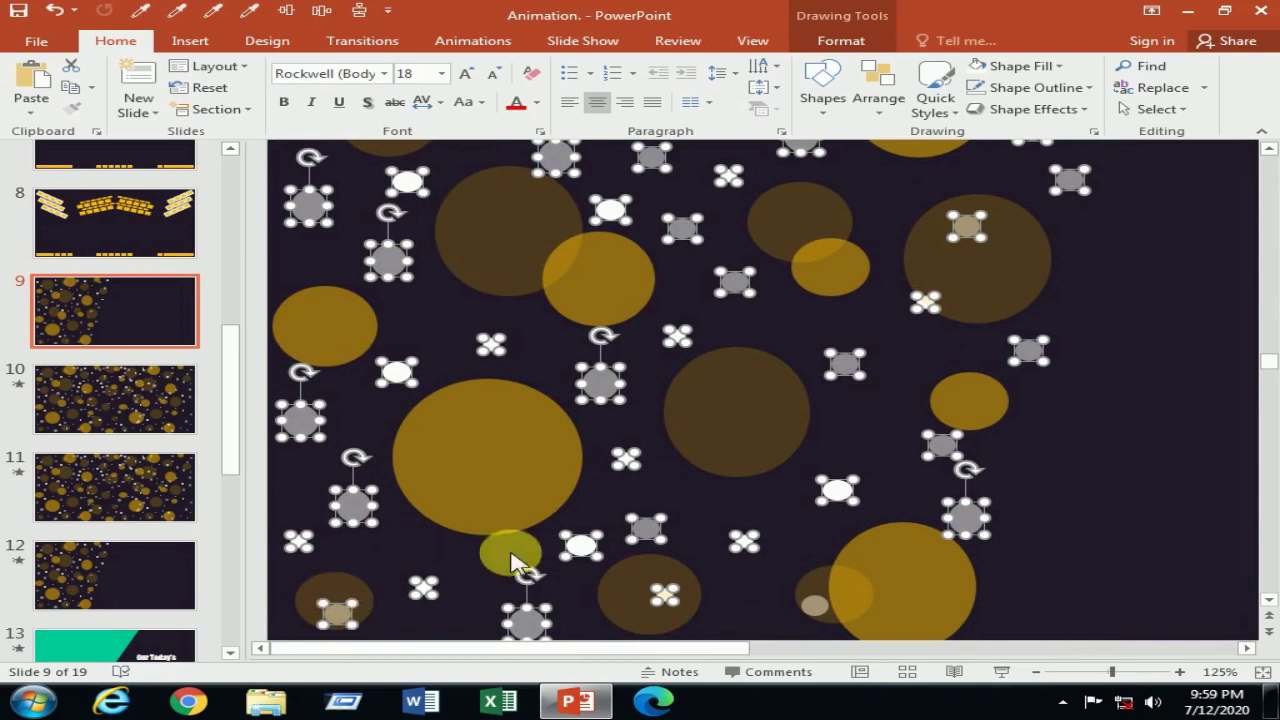
{"action": "left_click_drag", "start_coordinate": [572, 580], "coordinate": [822, 617]}
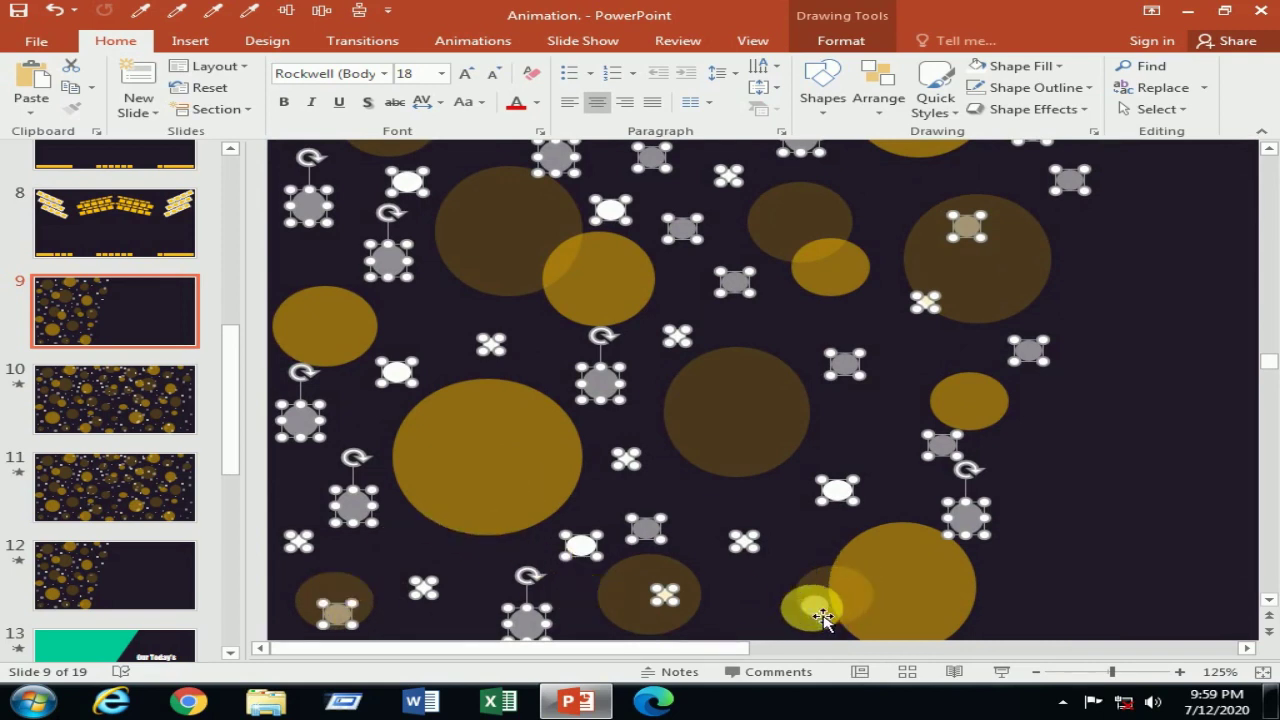
{"action": "left_click", "coordinate": [840, 625], "text": "shift"}
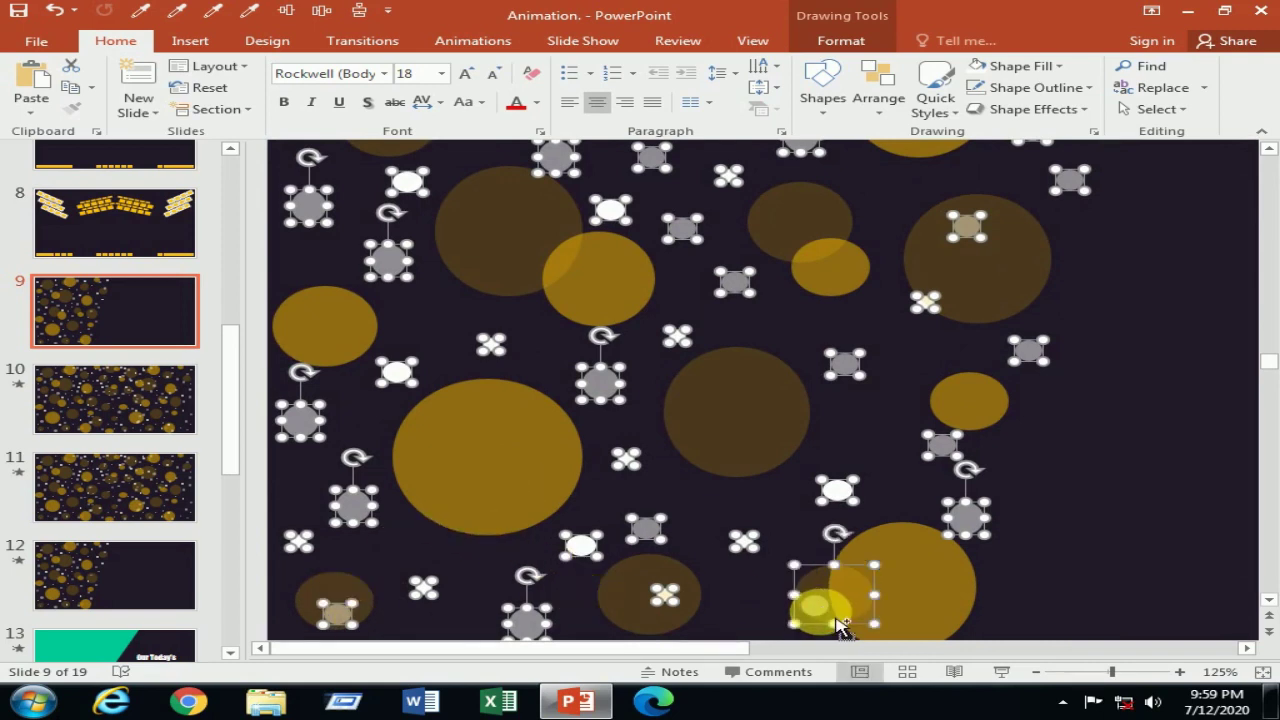
{"action": "left_click", "coordinate": [817, 610], "text": "shift"}
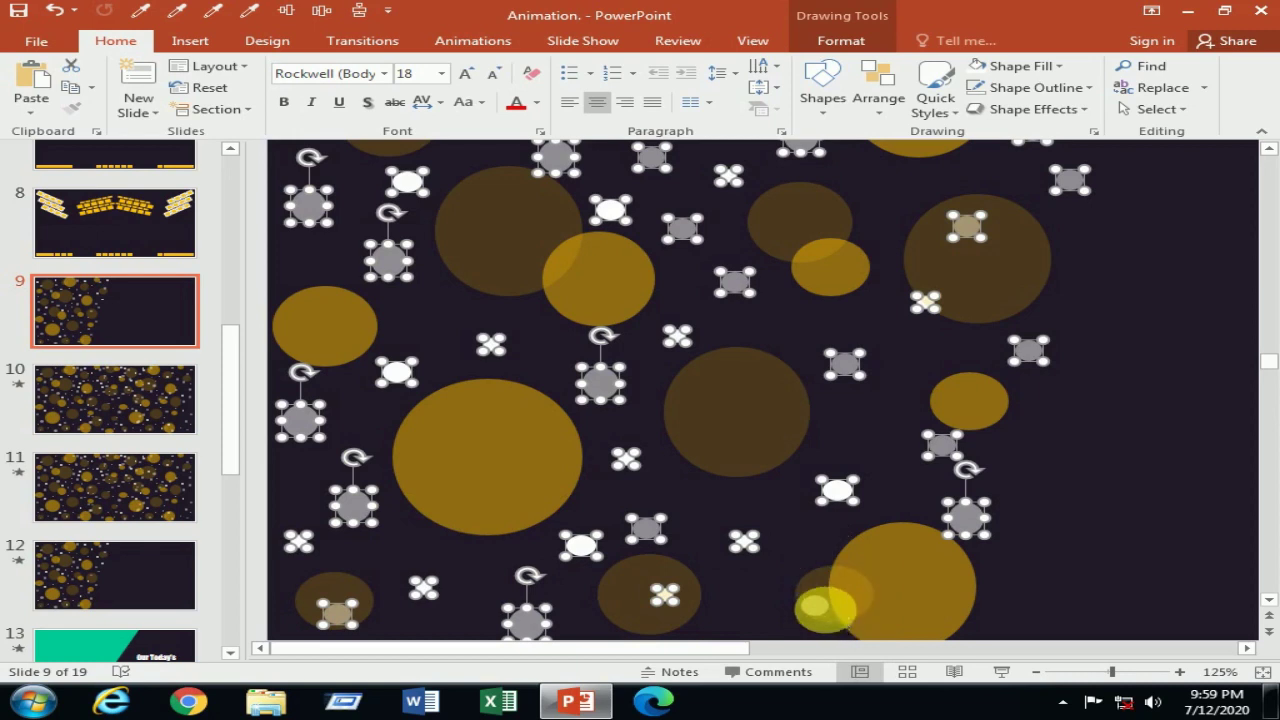
- Nudge the small circle left, send it to back, and drag it to the bottom edge
{"action": "mouse_move", "coordinate": [836, 618]}
{"action": "left_mouse_down"}
{"action": "mouse_move", "coordinate": [757, 613]}
{"action": "mouse_move", "coordinate": [708, 557]}
{"action": "mouse_move", "coordinate": [822, 622]}
{"action": "mouse_move", "coordinate": [812, 630]}
{"action": "mouse_move", "coordinate": [836, 620]}
{"action": "left_mouse_up"}
{"action": "right_click", "coordinate": [843, 613]}
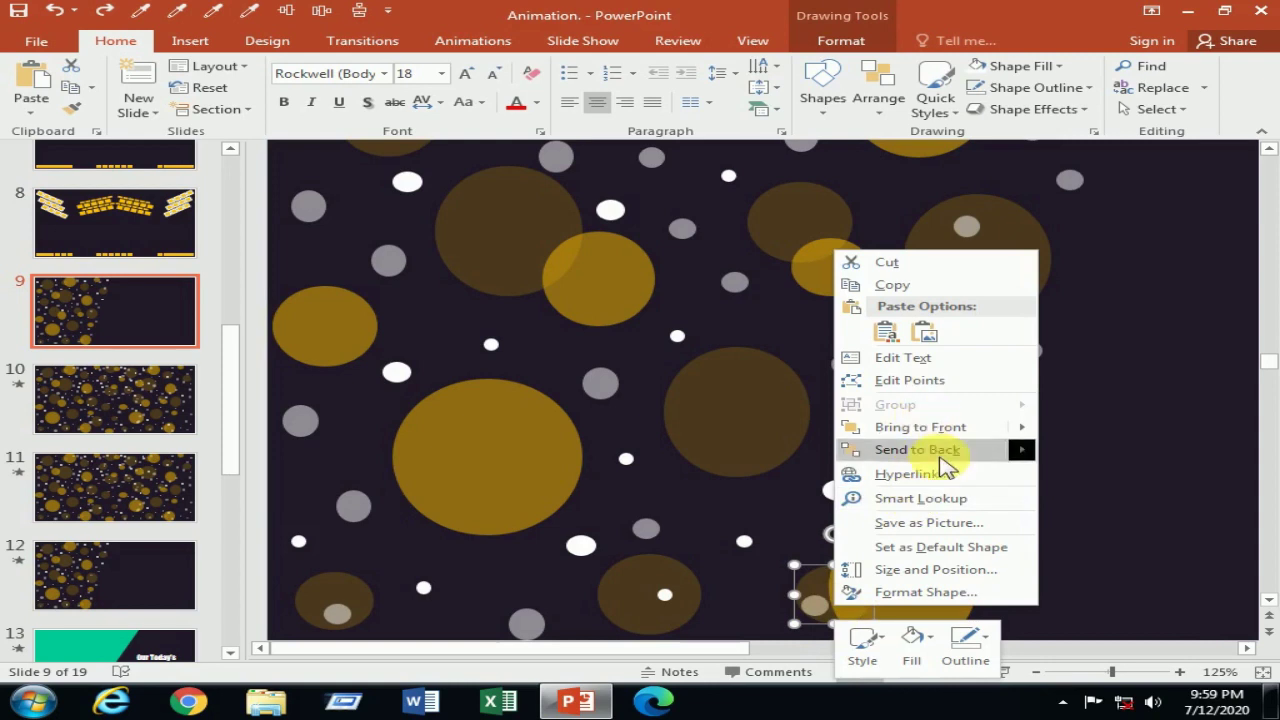
{"action": "left_click", "coordinate": [945, 462]}
{"action": "left_click_drag", "start_coordinate": [836, 620], "coordinate": [834, 642]}
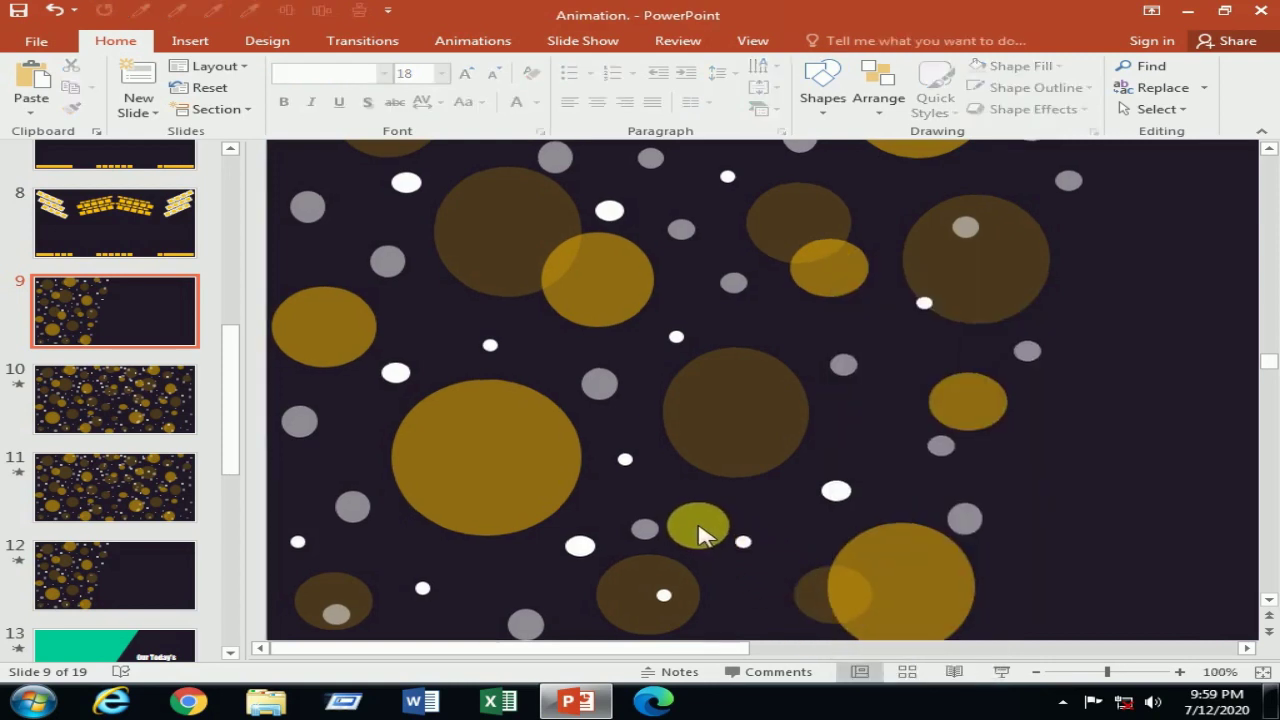
- Reposition a circle, then select the gold circle to animate on the Animations ribbon
{"action": "scroll", "coordinate": [700, 528], "scroll_direction": "down", "scroll_amount": 5, "text": "ctrl"}
{"action": "scroll", "coordinate": [705, 530], "scroll_direction": "down", "scroll_amount": 1, "text": "ctrl"}
{"action": "scroll", "coordinate": [708, 531], "scroll_direction": "down", "scroll_amount": 1, "text": "ctrl"}
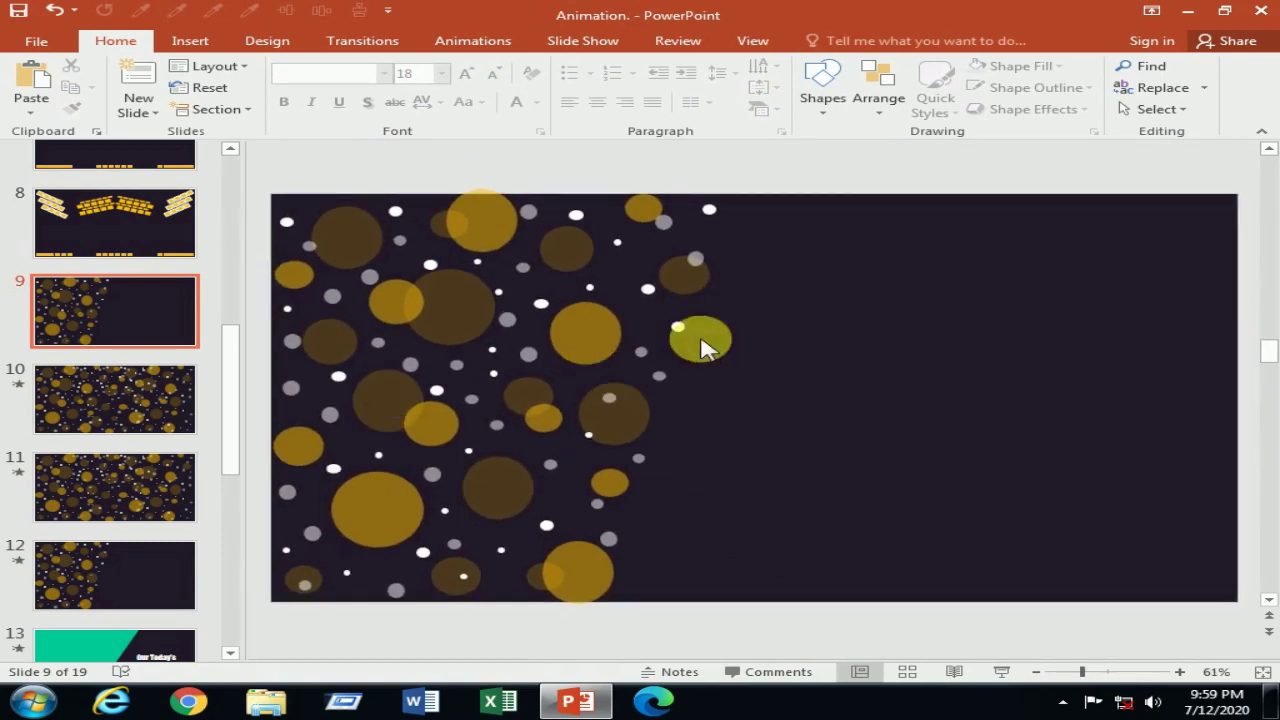
{"action": "left_click_drag", "start_coordinate": [673, 389], "coordinate": [620, 325]}
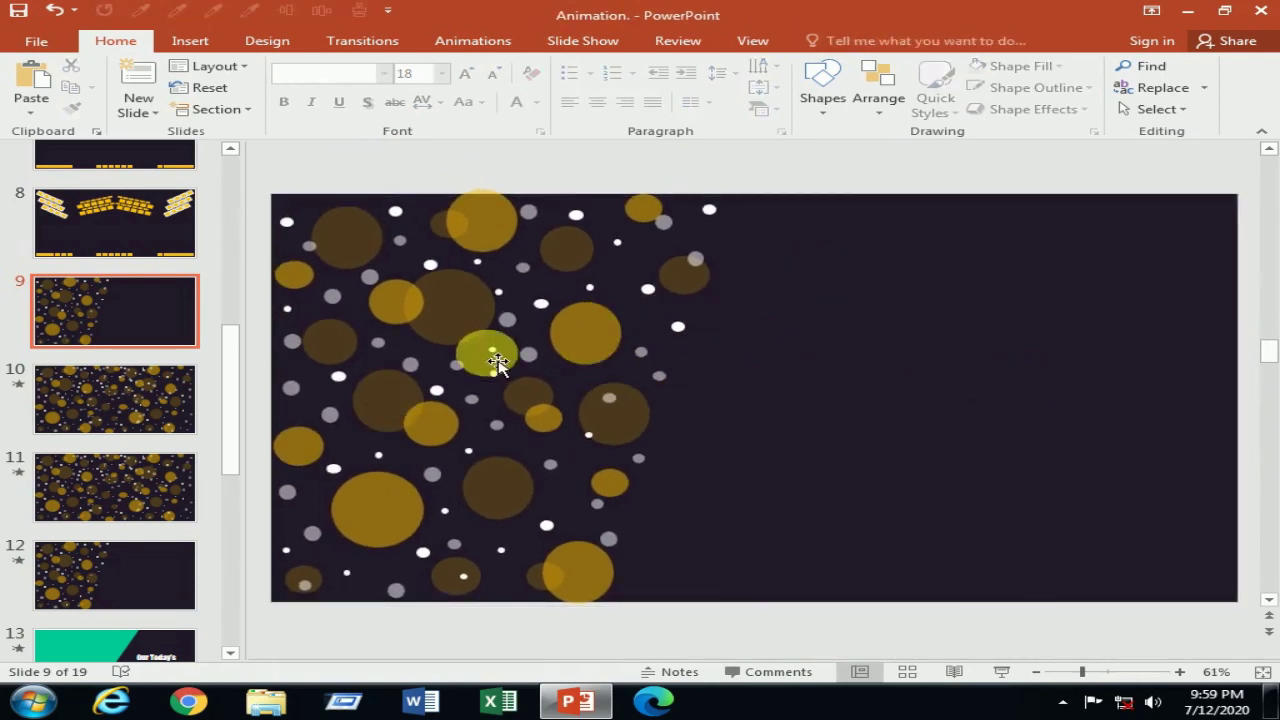
{"action": "left_click", "coordinate": [590, 340]}
{"action": "left_click", "coordinate": [880, 336]}
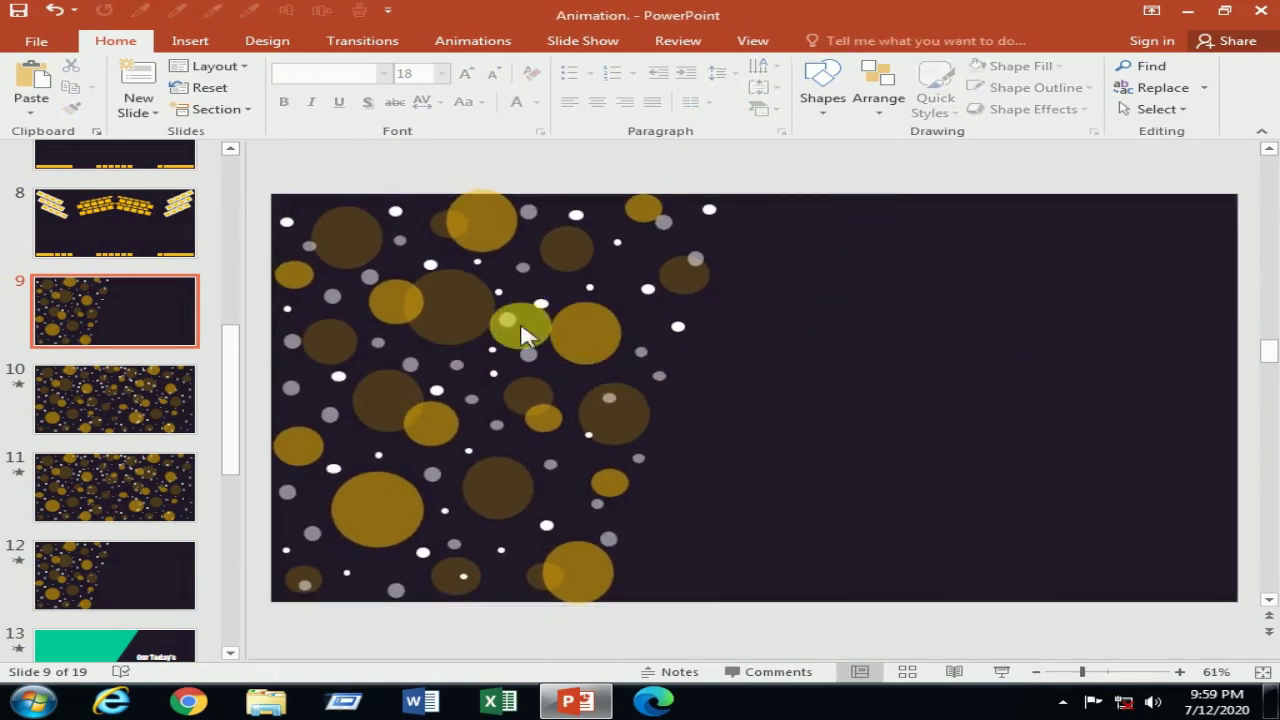
{"action": "left_click", "coordinate": [492, 42]}
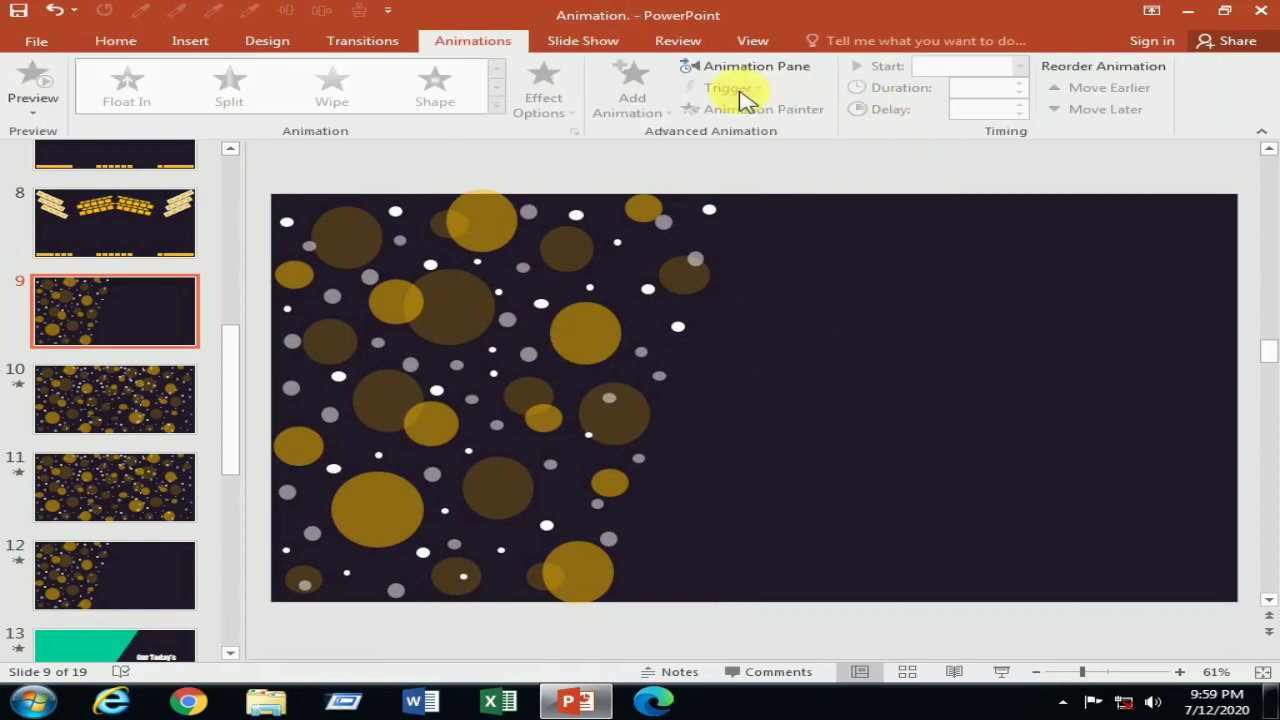
{"action": "left_click", "coordinate": [471, 305]}
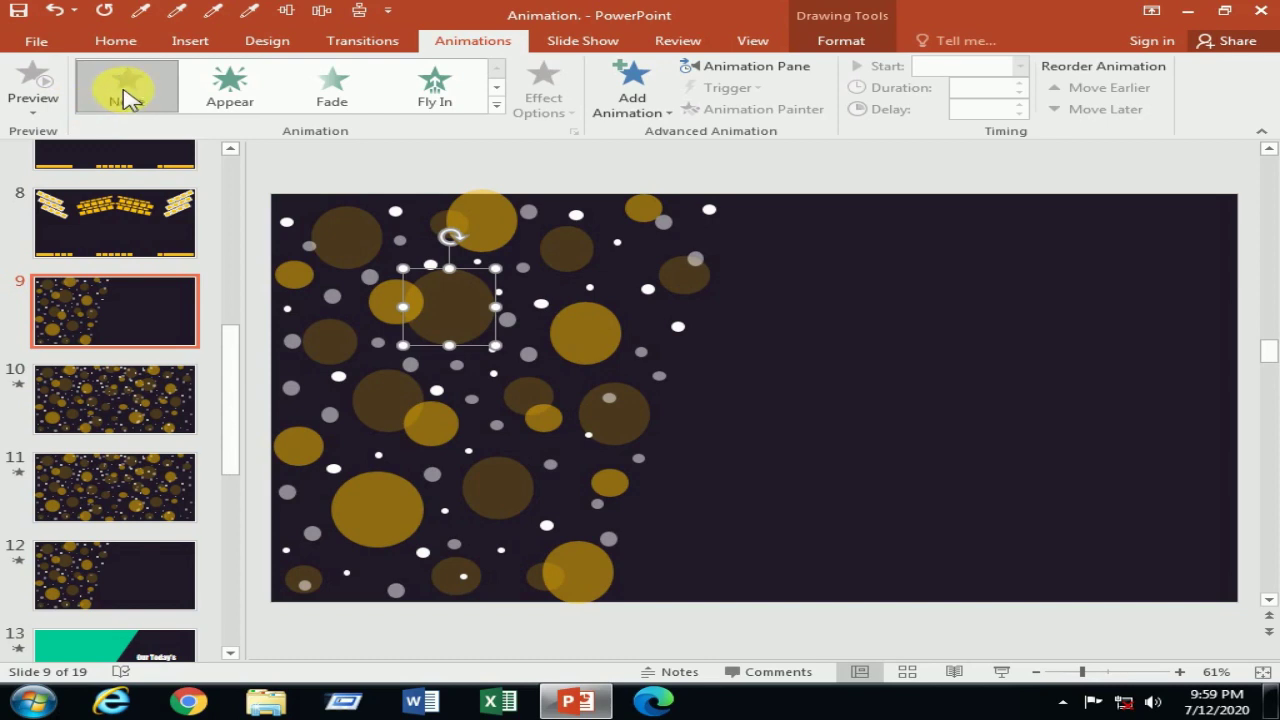
{"action": "left_click", "coordinate": [948, 366]}
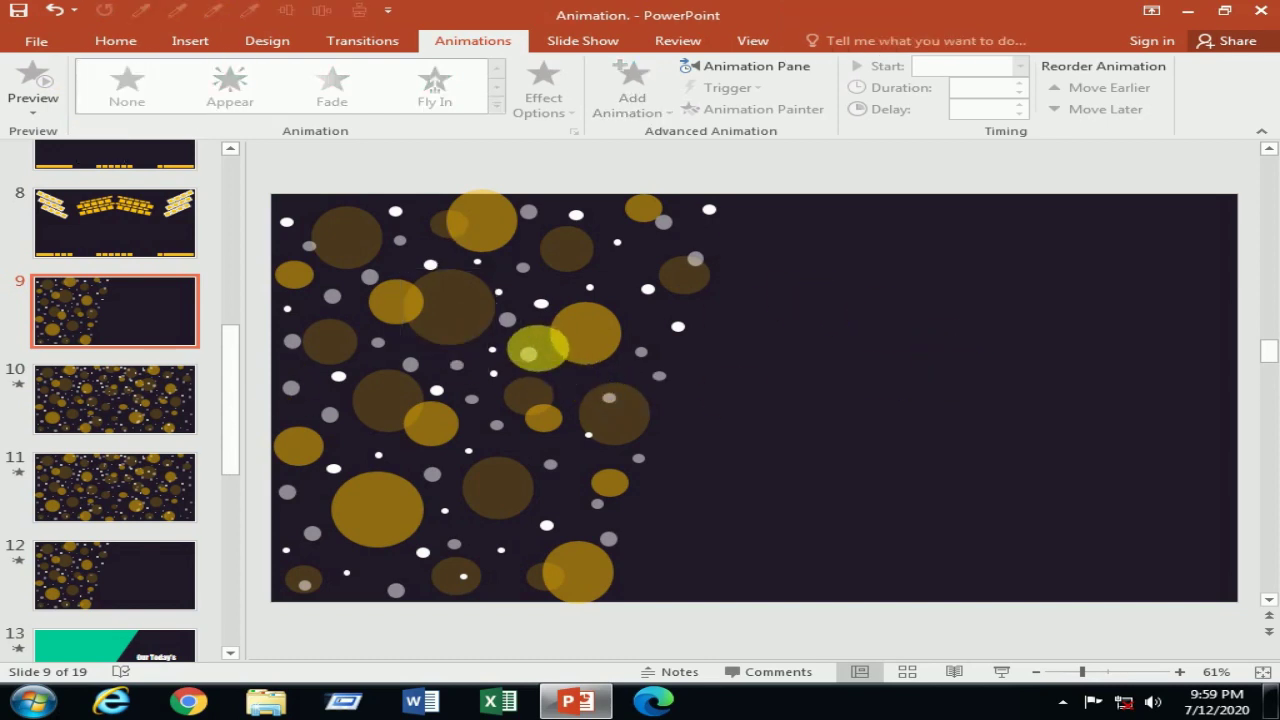
{"action": "left_click", "coordinate": [468, 320]}
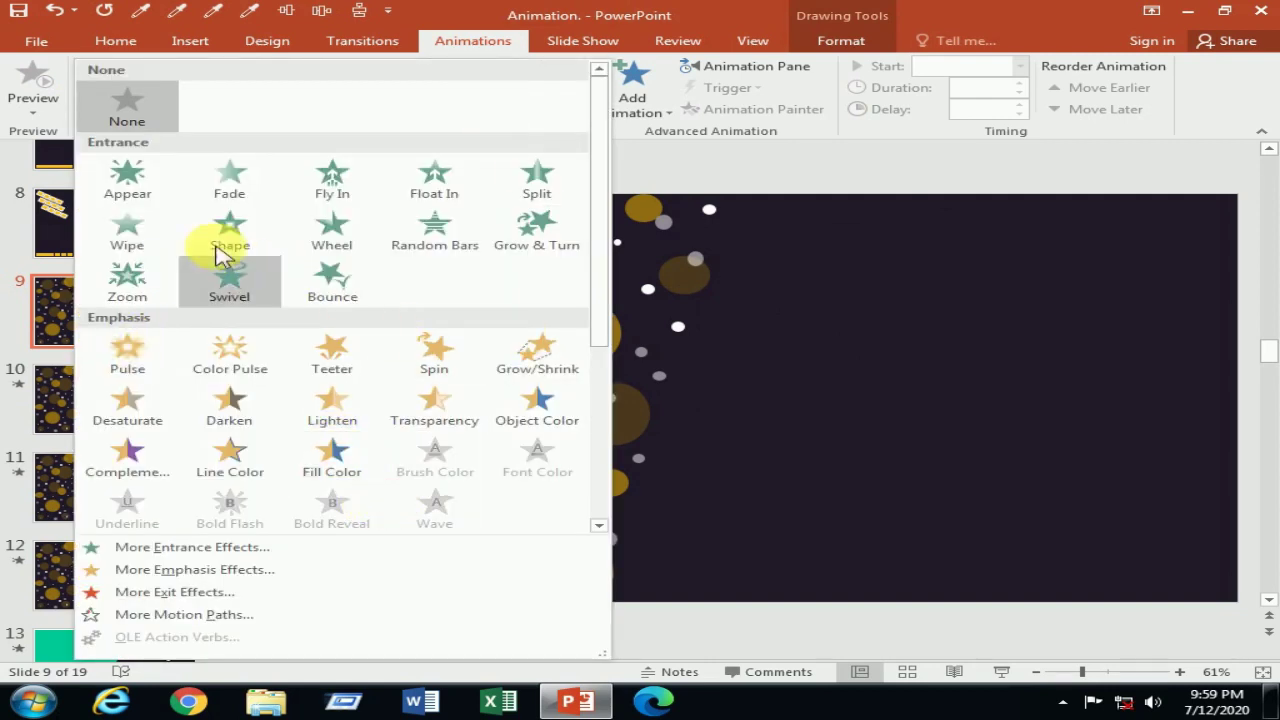
- Give the gold circle a Float In entrance starting With Previous
{"action": "left_click", "coordinate": [445, 200]}
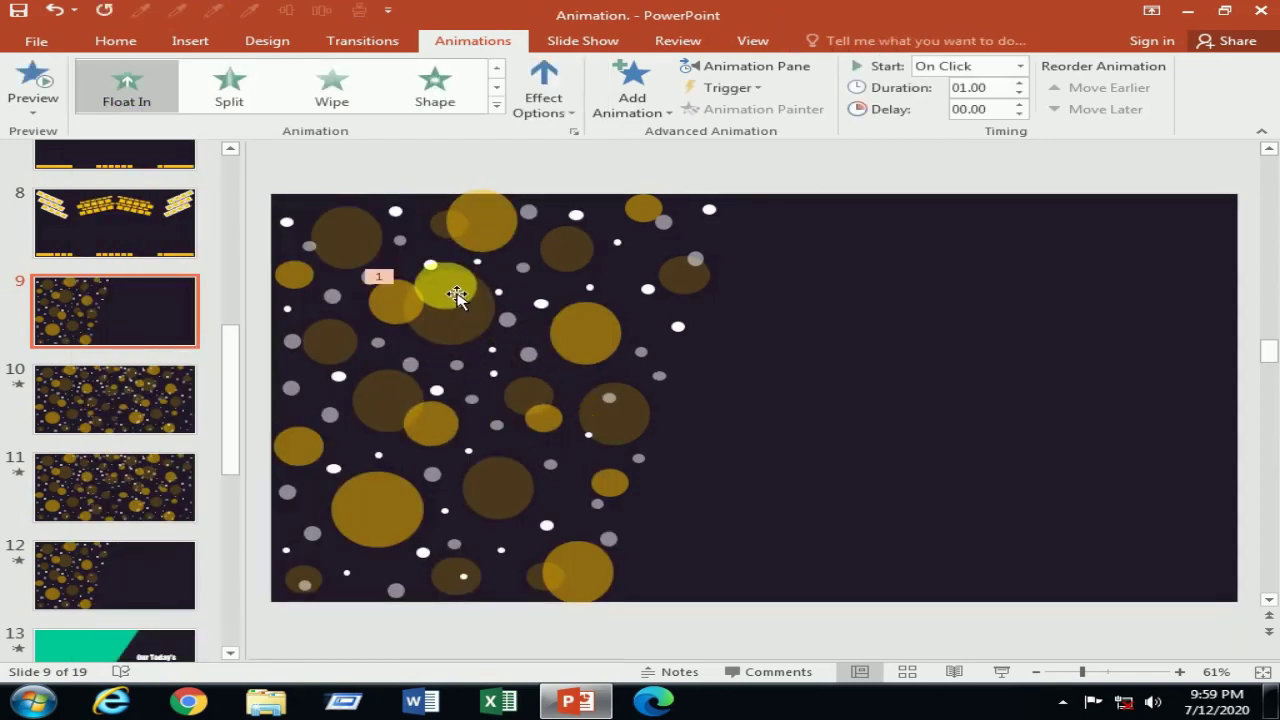
{"action": "left_click_drag", "start_coordinate": [456, 296], "coordinate": [483, 380]}
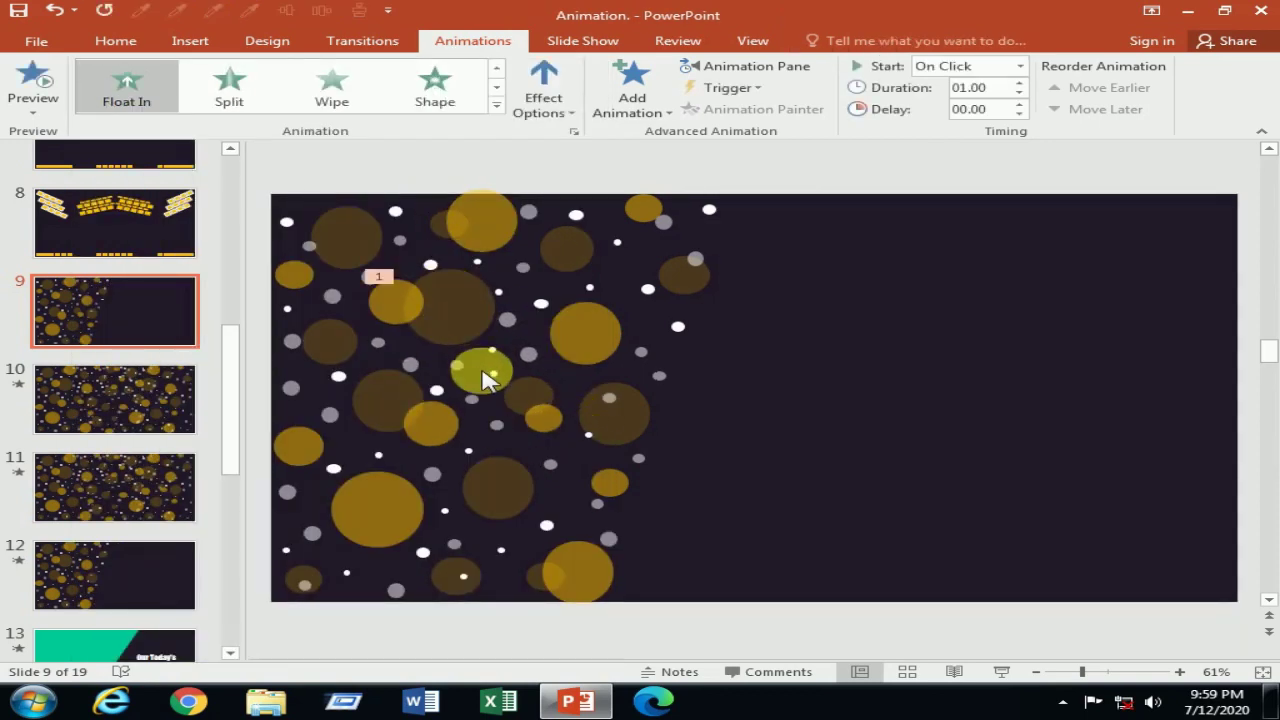
{"action": "left_click", "coordinate": [563, 112]}
{"action": "left_click", "coordinate": [565, 115]}
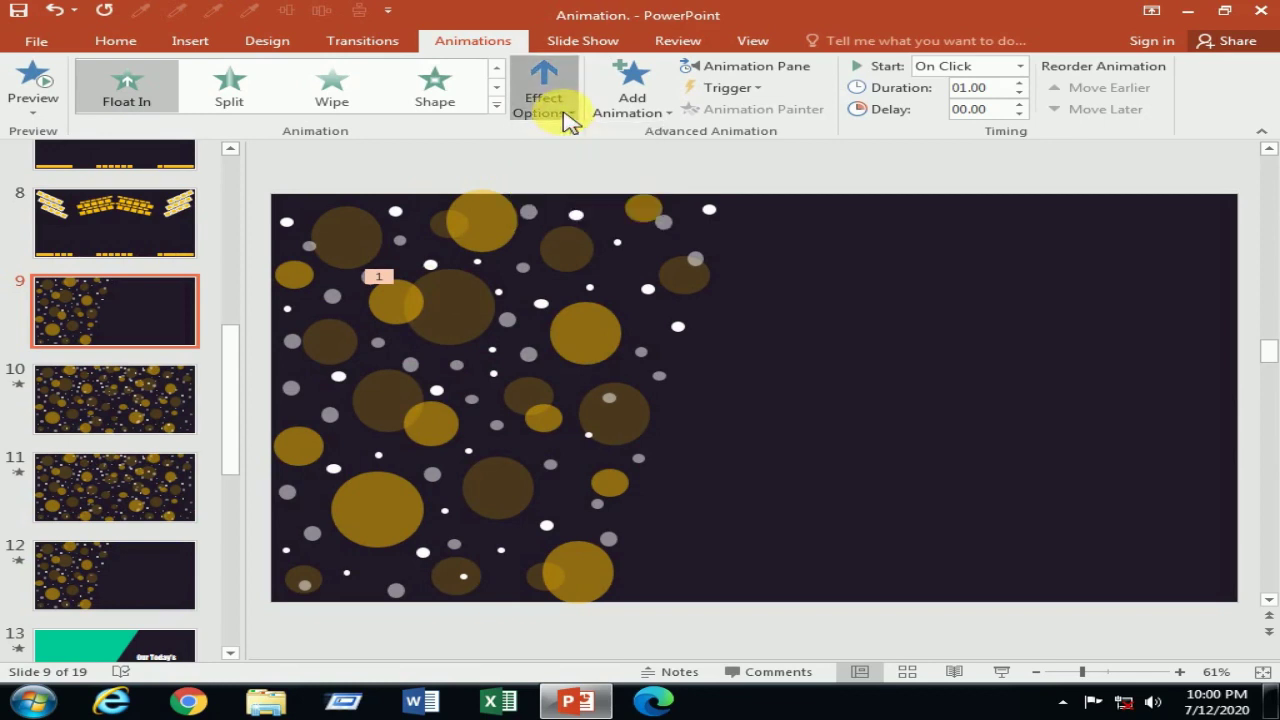
{"action": "left_click", "coordinate": [1015, 68]}
{"action": "left_click", "coordinate": [980, 106]}
{"action": "type", "text": "00.4"}
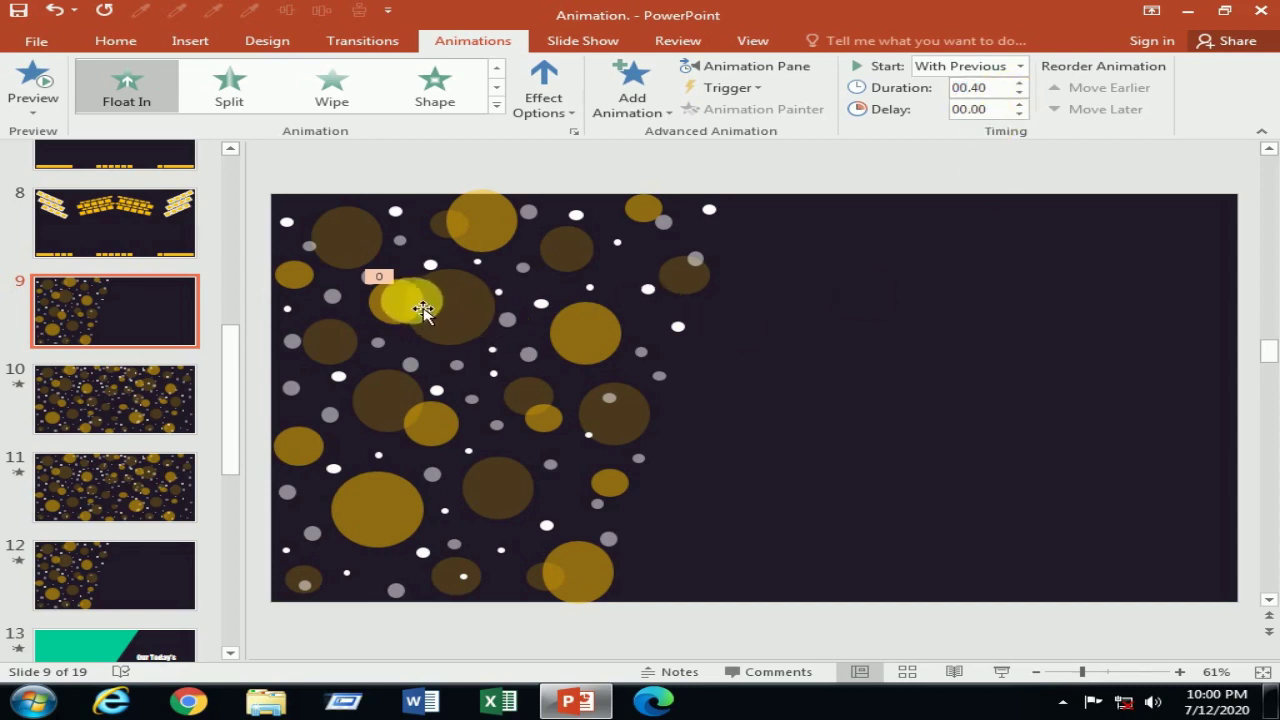
- Apply Float In to the top-left gold circle with the Float Down direction
{"action": "left_click", "coordinate": [385, 298]}
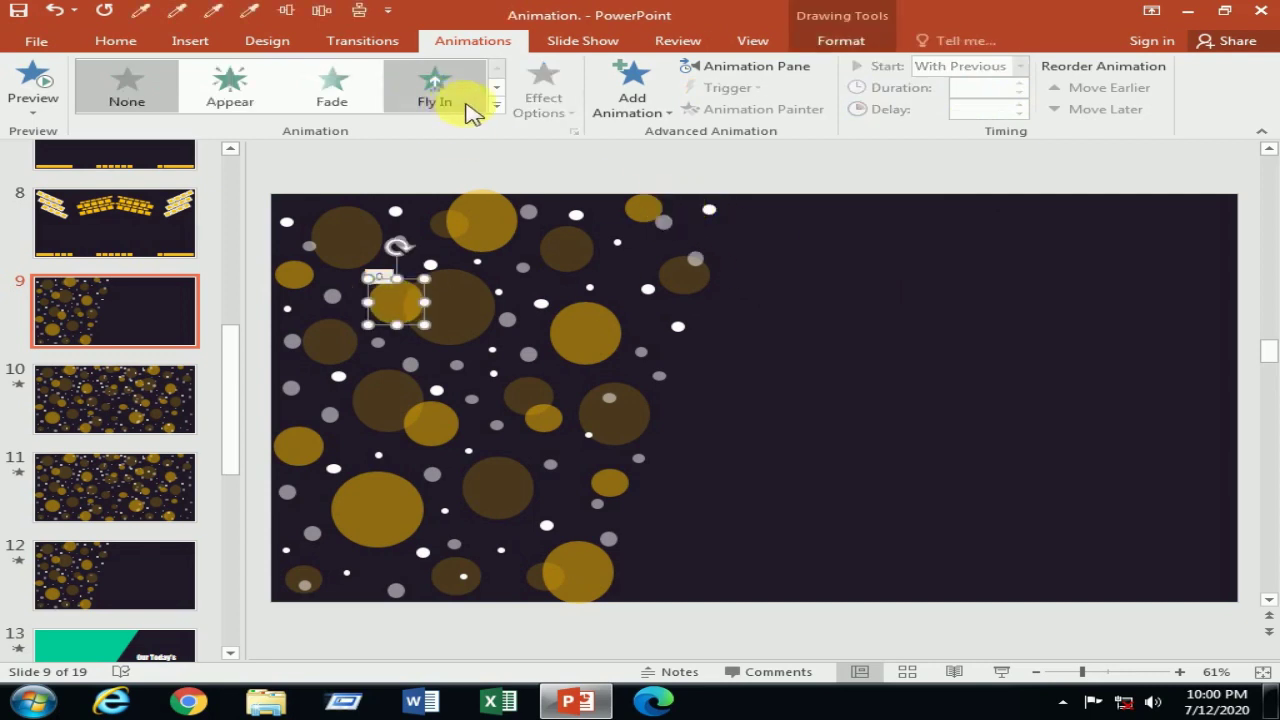
{"action": "left_click", "coordinate": [496, 104]}
{"action": "left_click", "coordinate": [440, 185]}
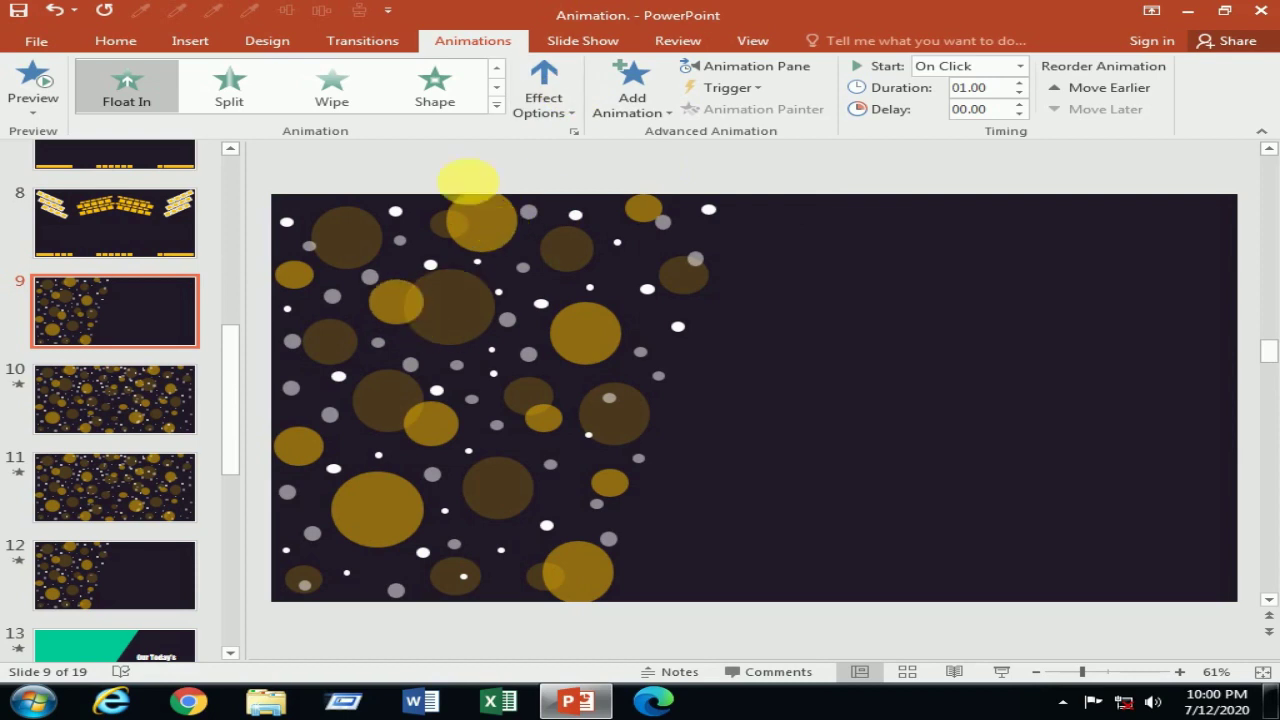
{"action": "left_click", "coordinate": [558, 105]}
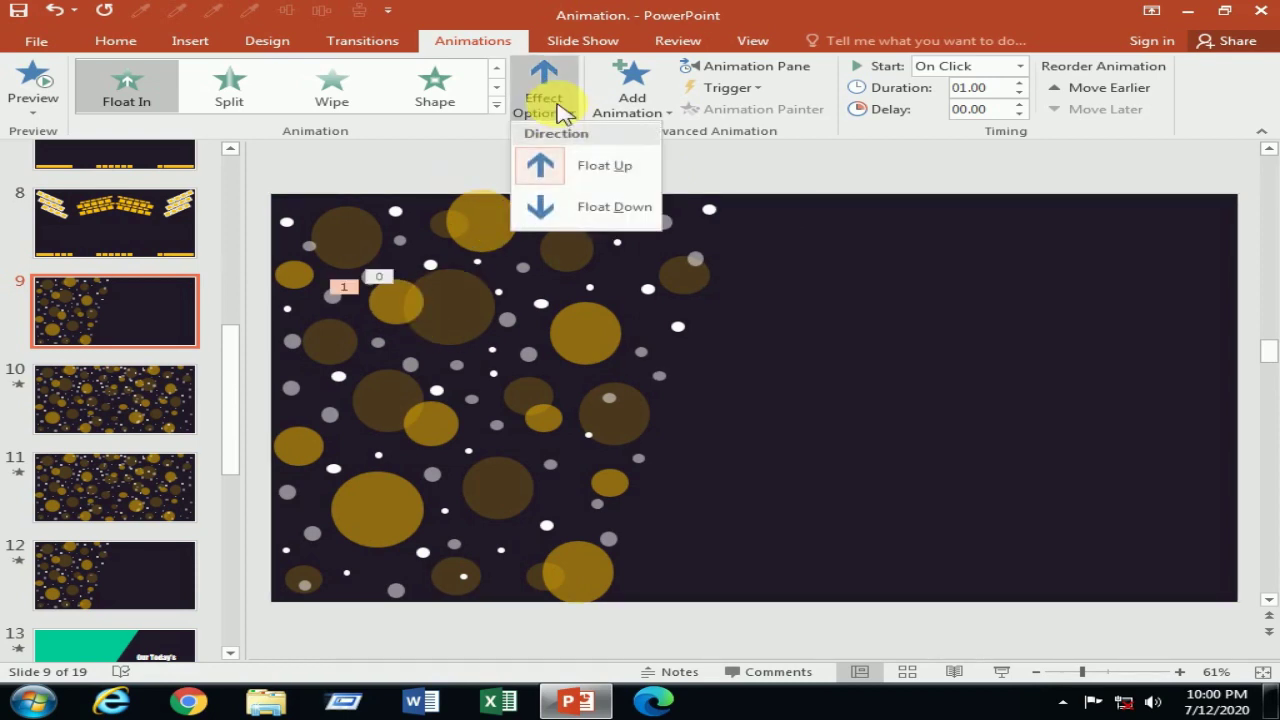
{"action": "left_click", "coordinate": [615, 210]}
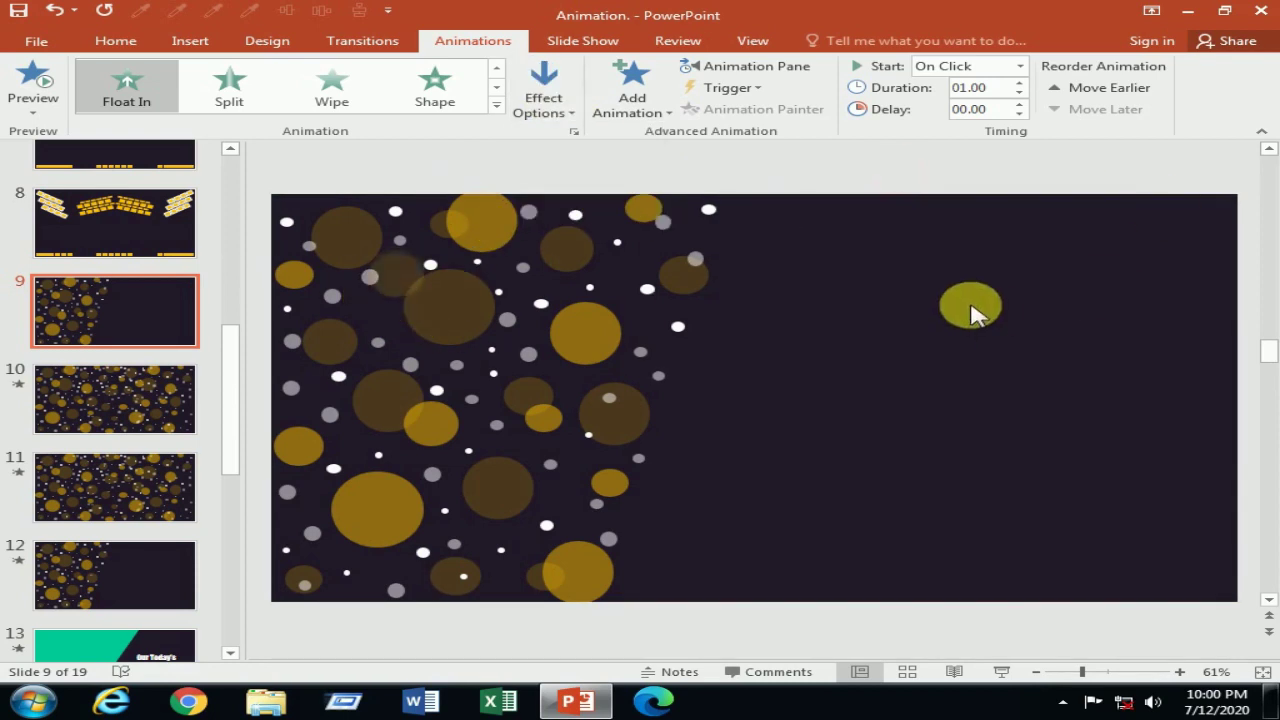
- Preview slide 9 as a slide show, playing the circle's on-click animation
{"action": "left_click", "coordinate": [996, 671]}
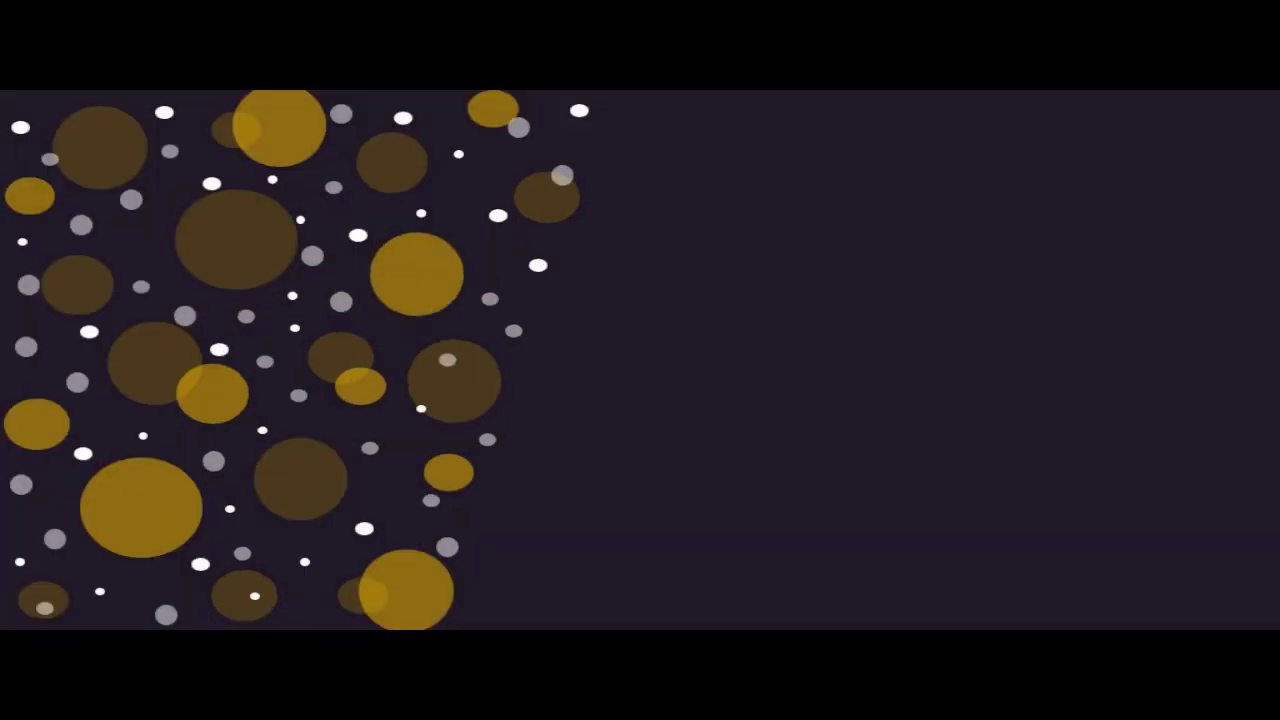
{"action": "key", "text": "space"}
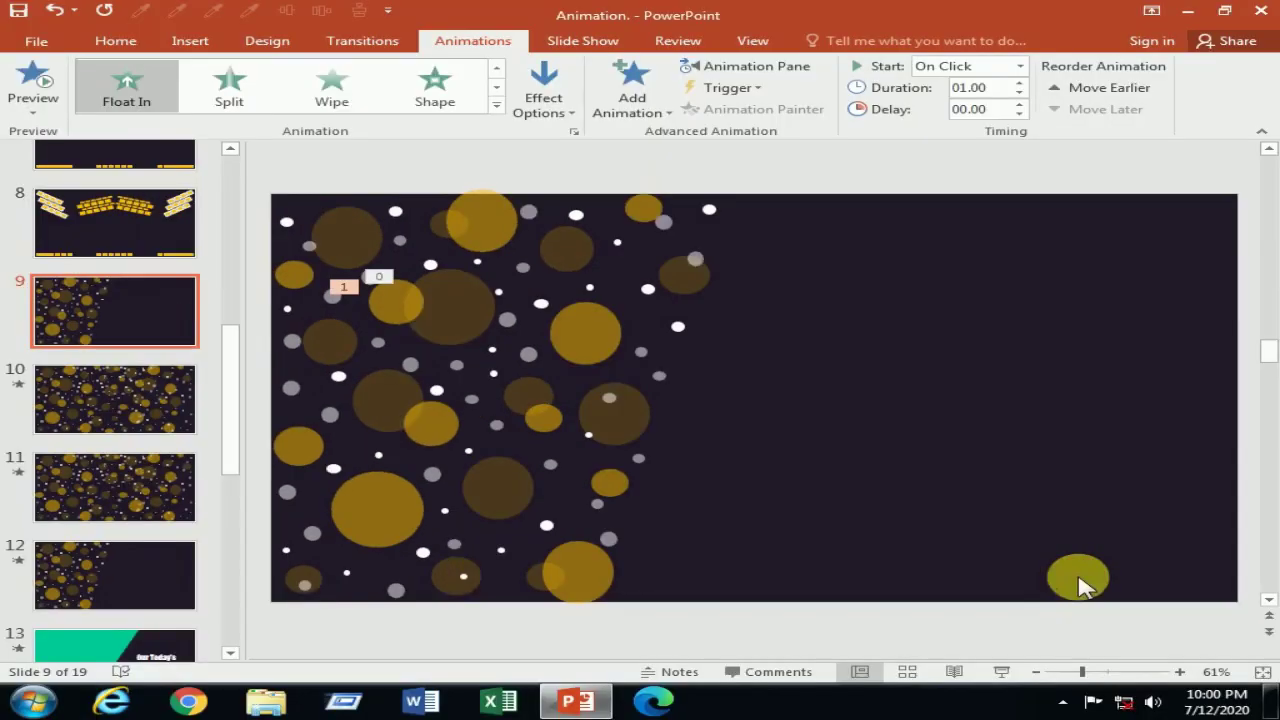
{"action": "key", "text": "Escape"}
- Set the small gold circle's Float In to start With Previous and preview again
{"action": "left_click", "coordinate": [395, 322]}
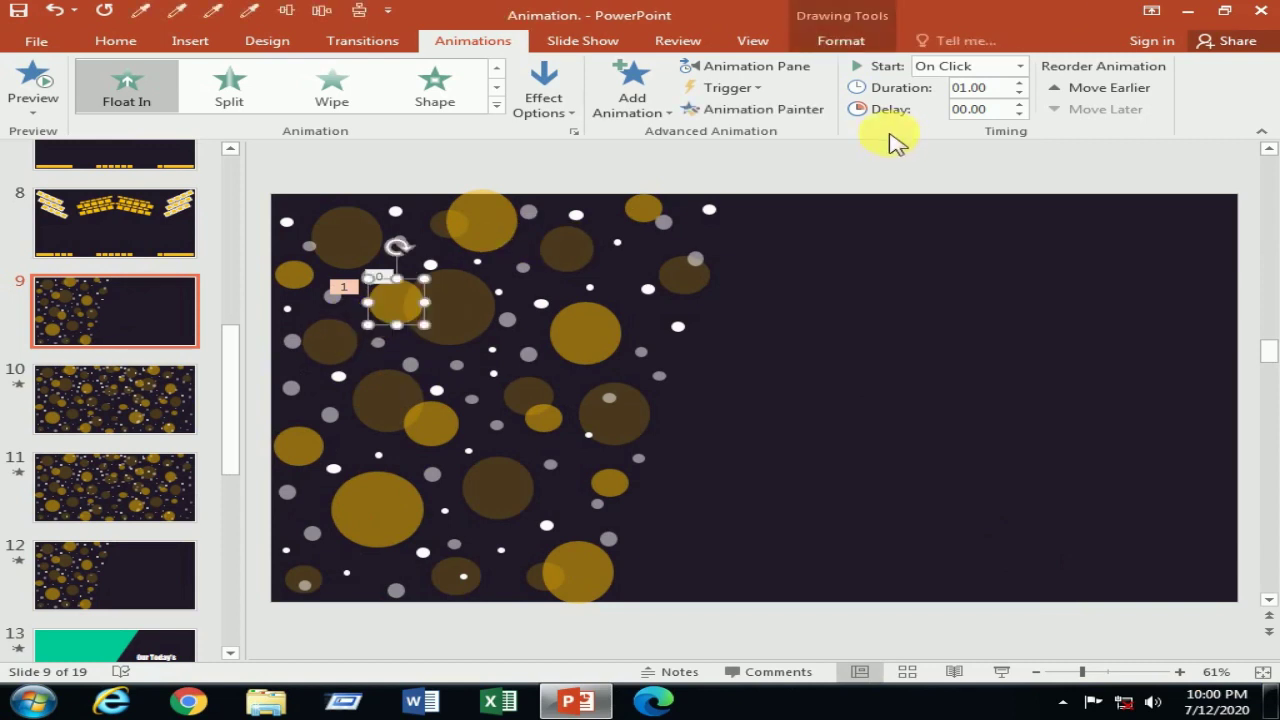
{"action": "left_click", "coordinate": [1012, 67]}
{"action": "left_click", "coordinate": [986, 103]}
{"action": "type", "text": "00.4"}
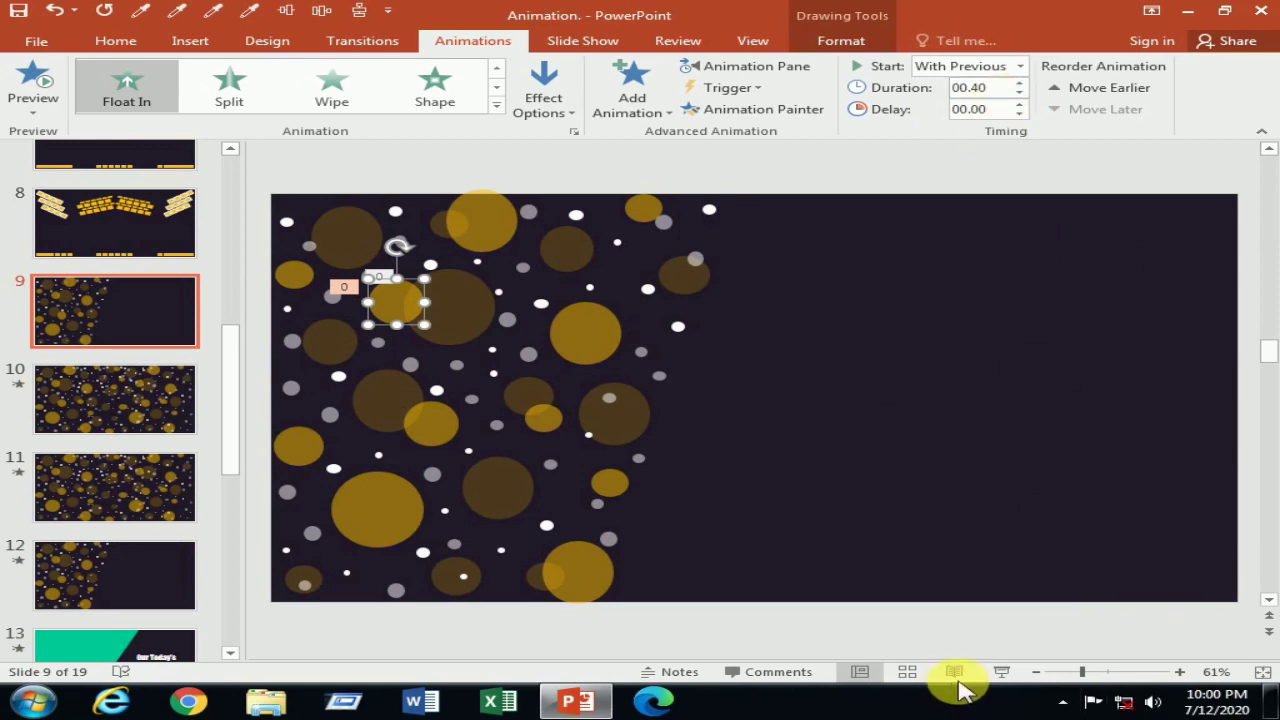
{"action": "left_click", "coordinate": [1000, 673]}
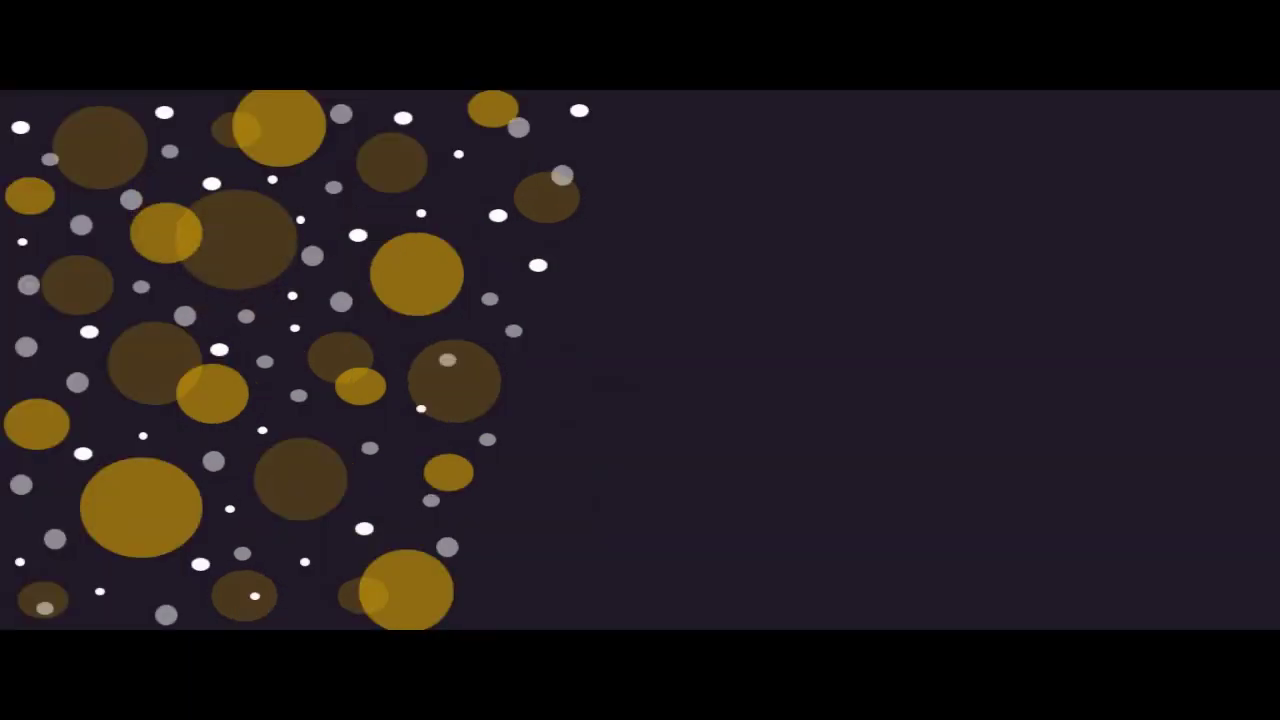
{"action": "key", "text": "Escape"}
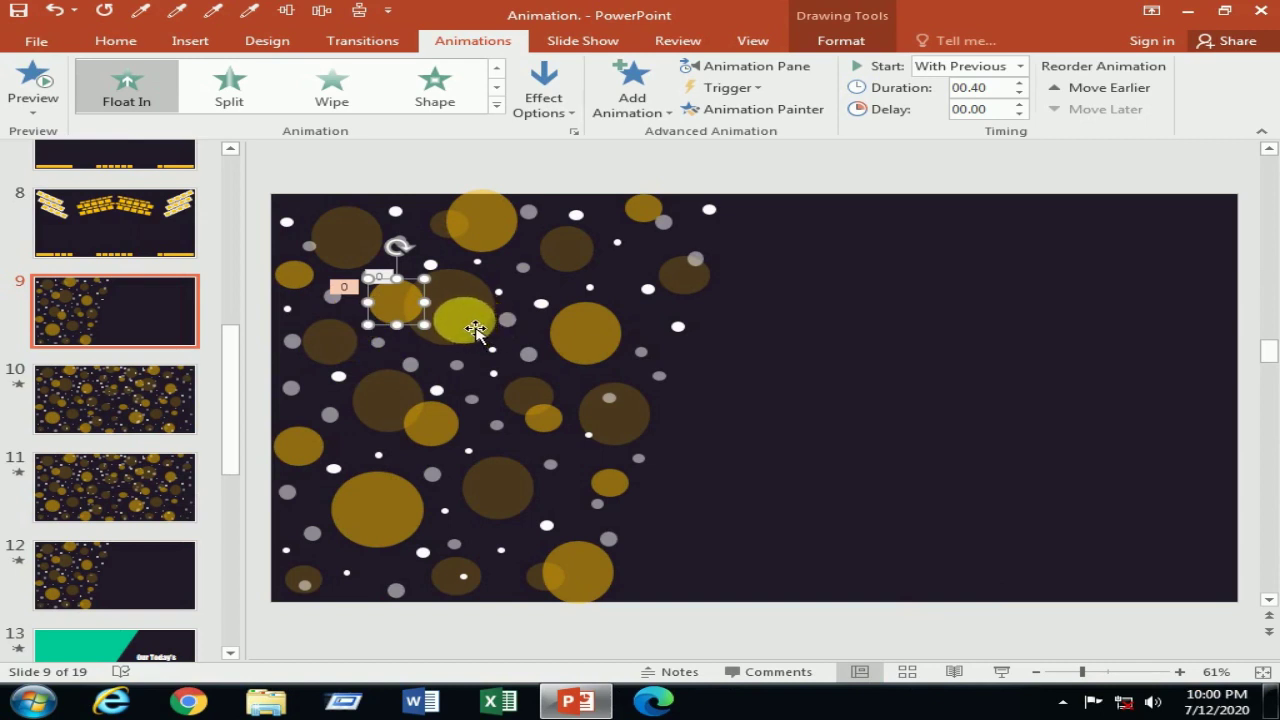
- Use Animation Painter to copy Float In onto the top yellow and a lower gold circle
{"action": "left_click", "coordinate": [475, 330]}
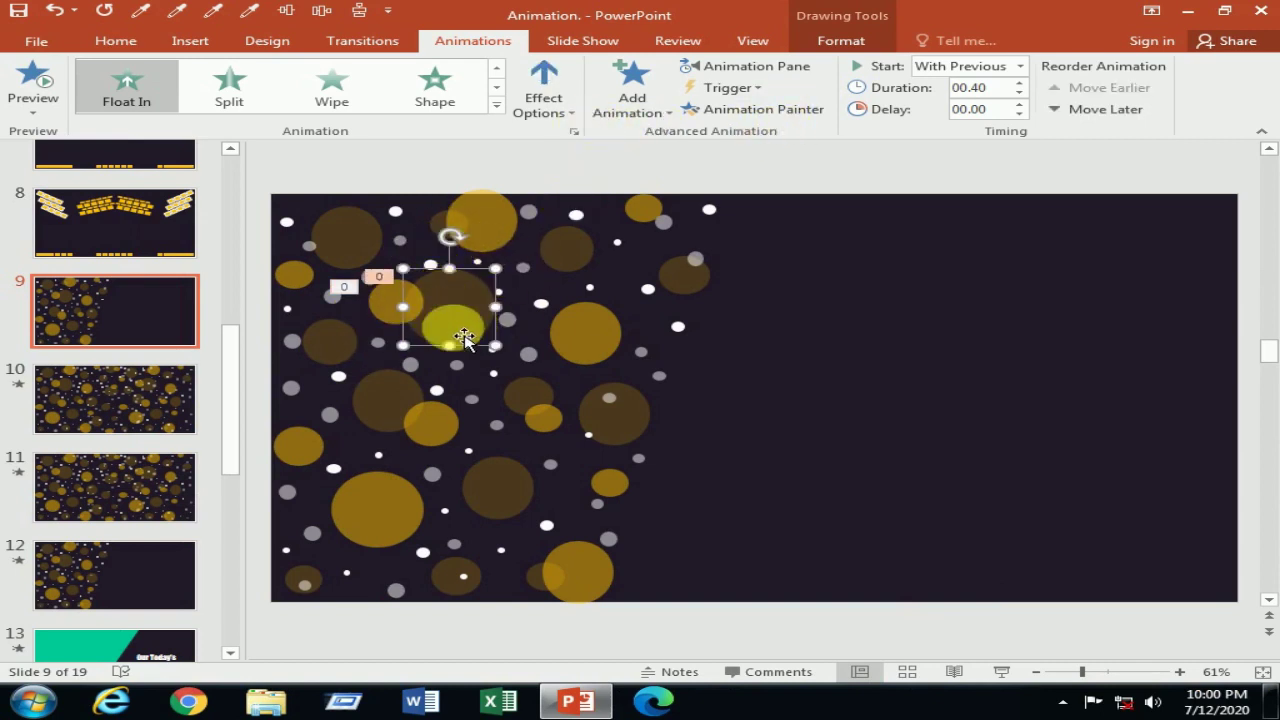
{"action": "left_click", "coordinate": [775, 112]}
{"action": "left_click", "coordinate": [503, 233]}
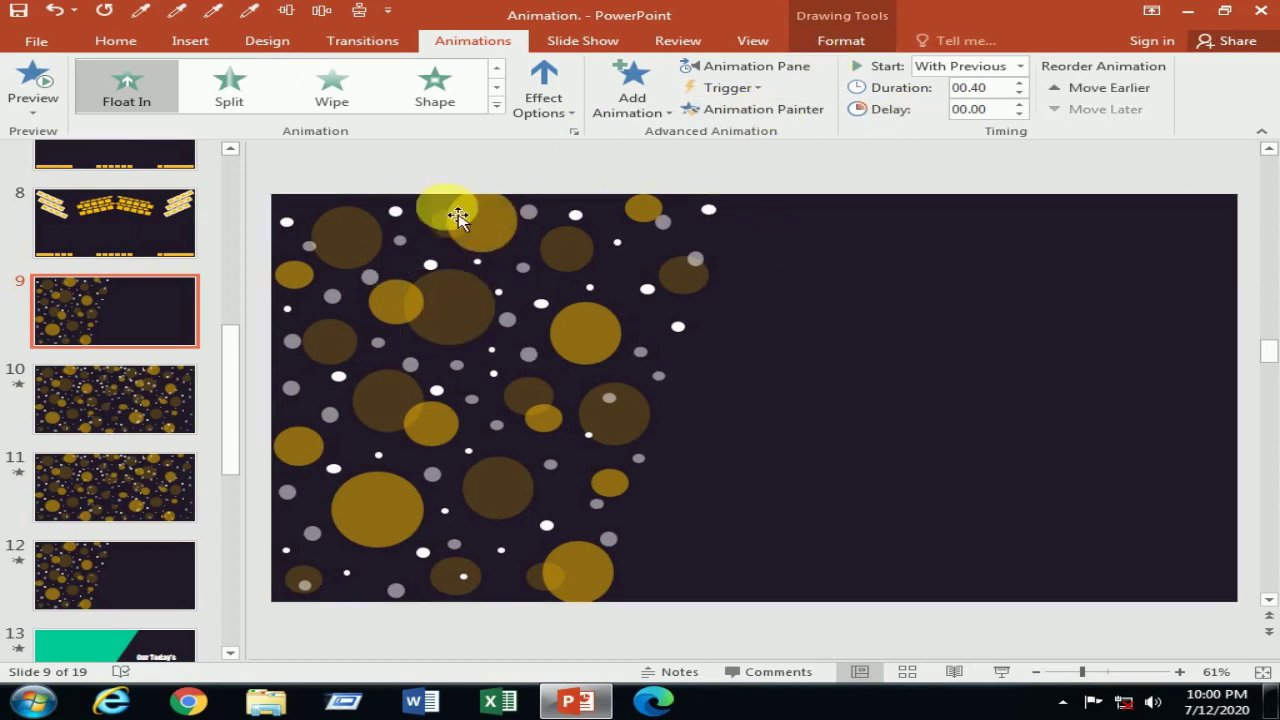
{"action": "left_click", "coordinate": [457, 217]}
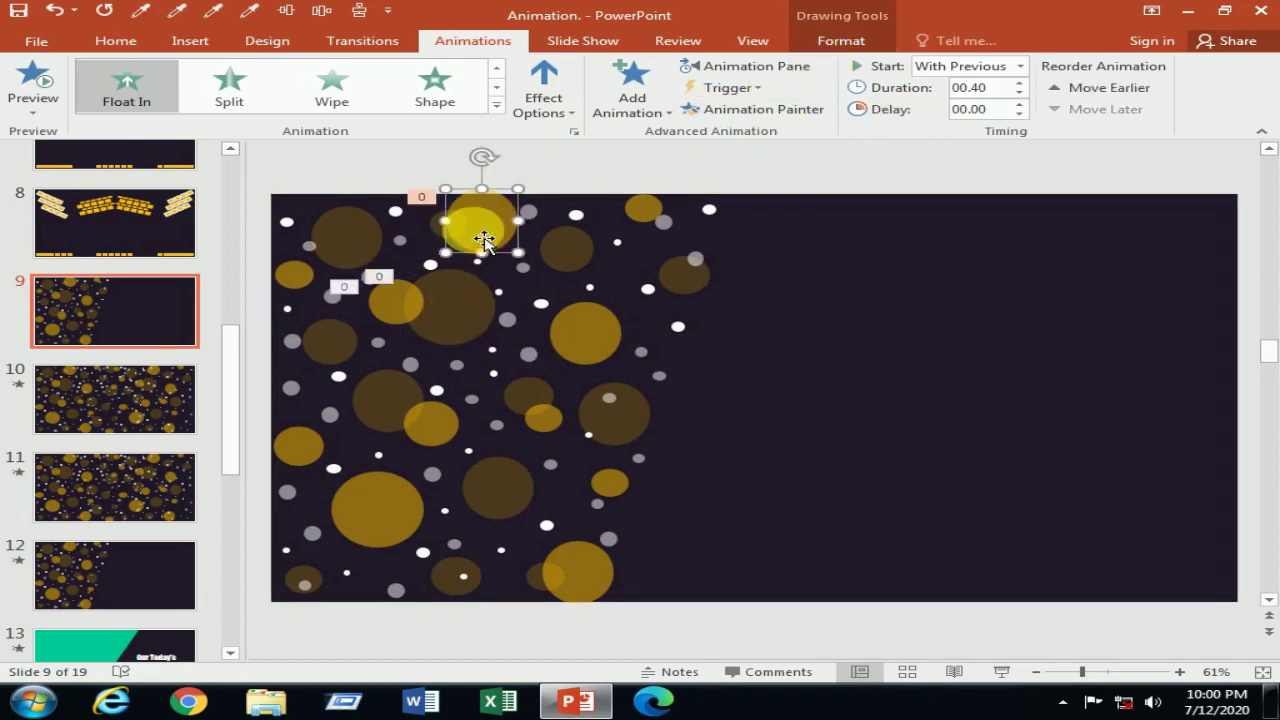
{"action": "left_click", "coordinate": [806, 115]}
{"action": "left_click", "coordinate": [434, 429]}
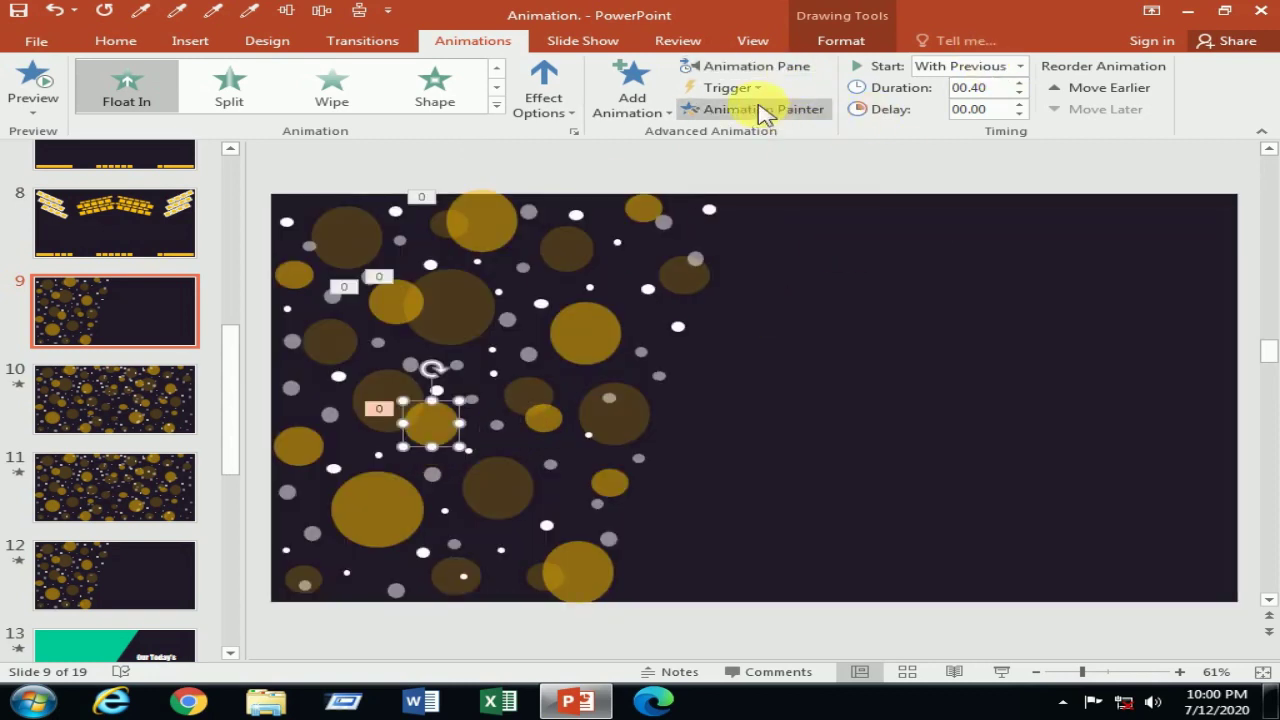
{"action": "left_click", "coordinate": [772, 67]}
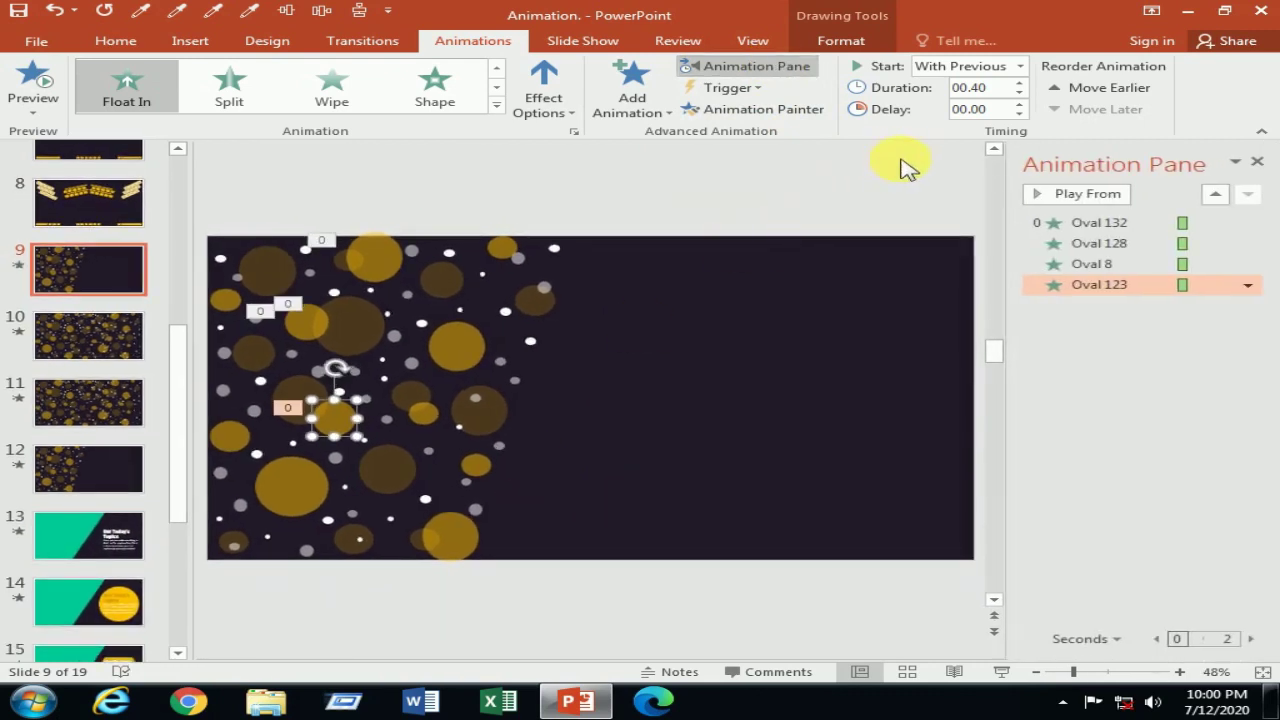
{"action": "left_click", "coordinate": [1257, 162]}
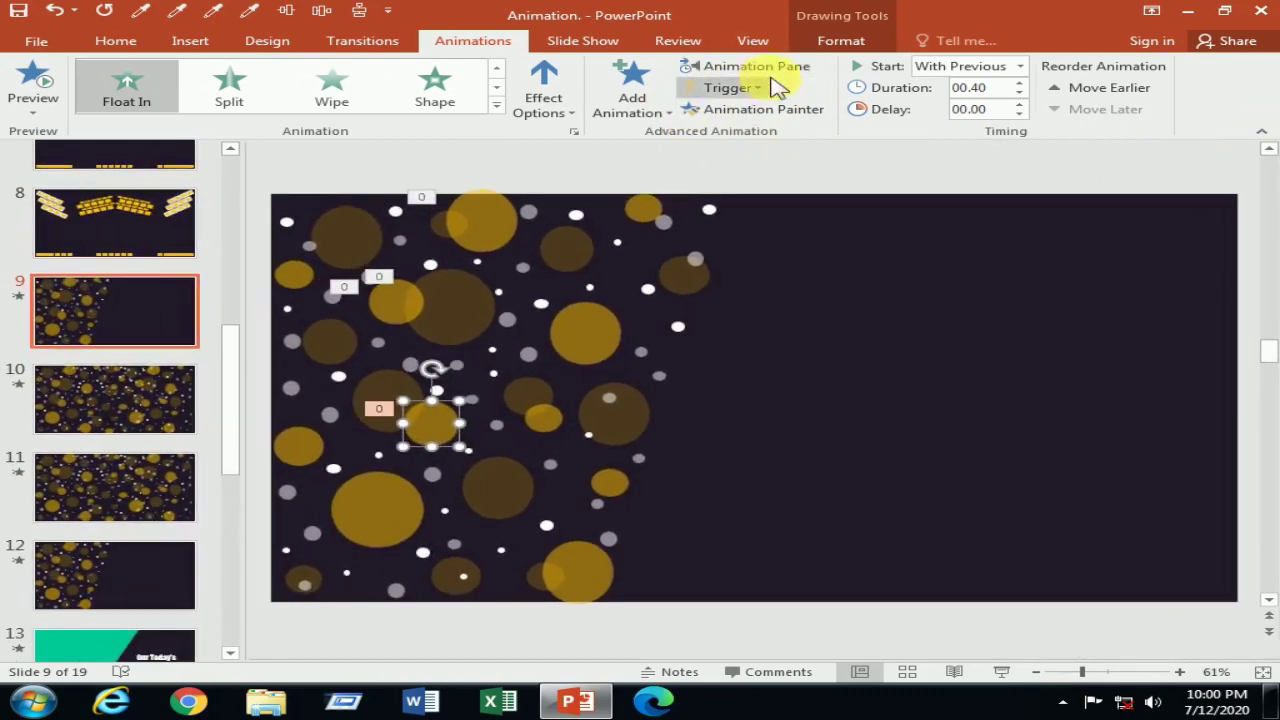
{"action": "left_click_drag", "start_coordinate": [632, 390], "coordinate": [670, 470]}
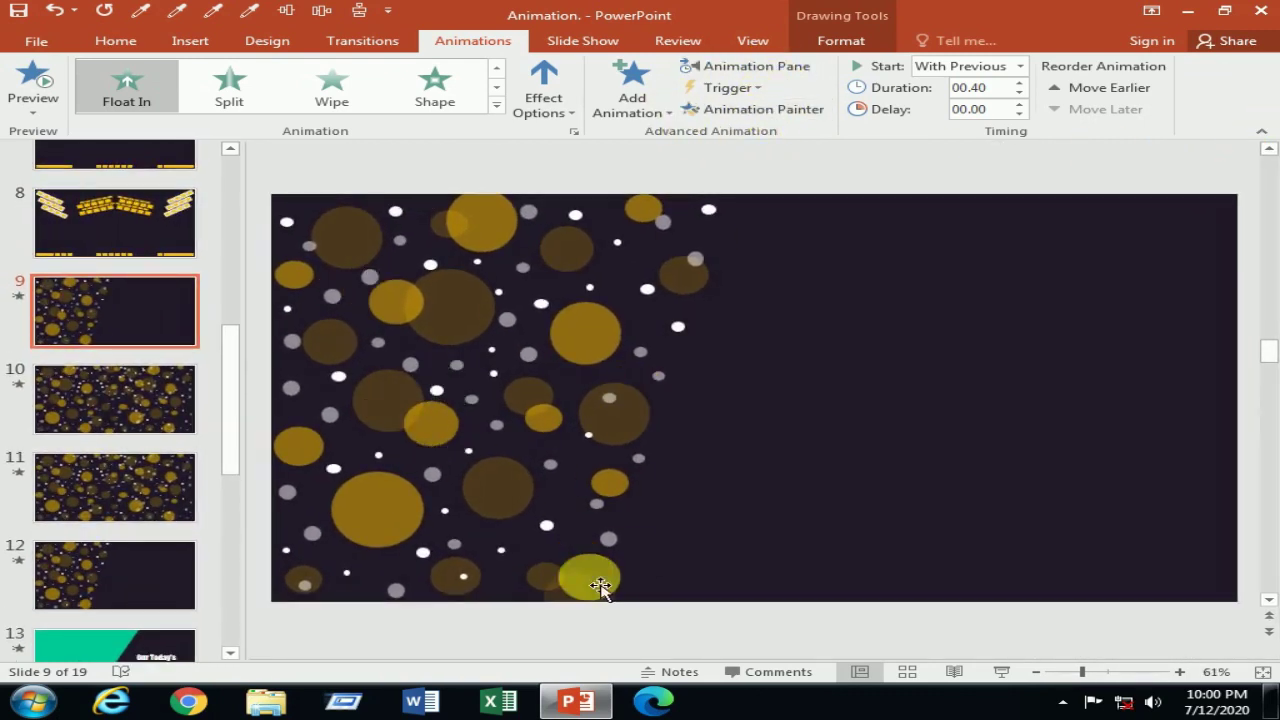
- Paint the same Float In animation onto three more circles, including one near the bottom
{"action": "left_click", "coordinate": [575, 565]}
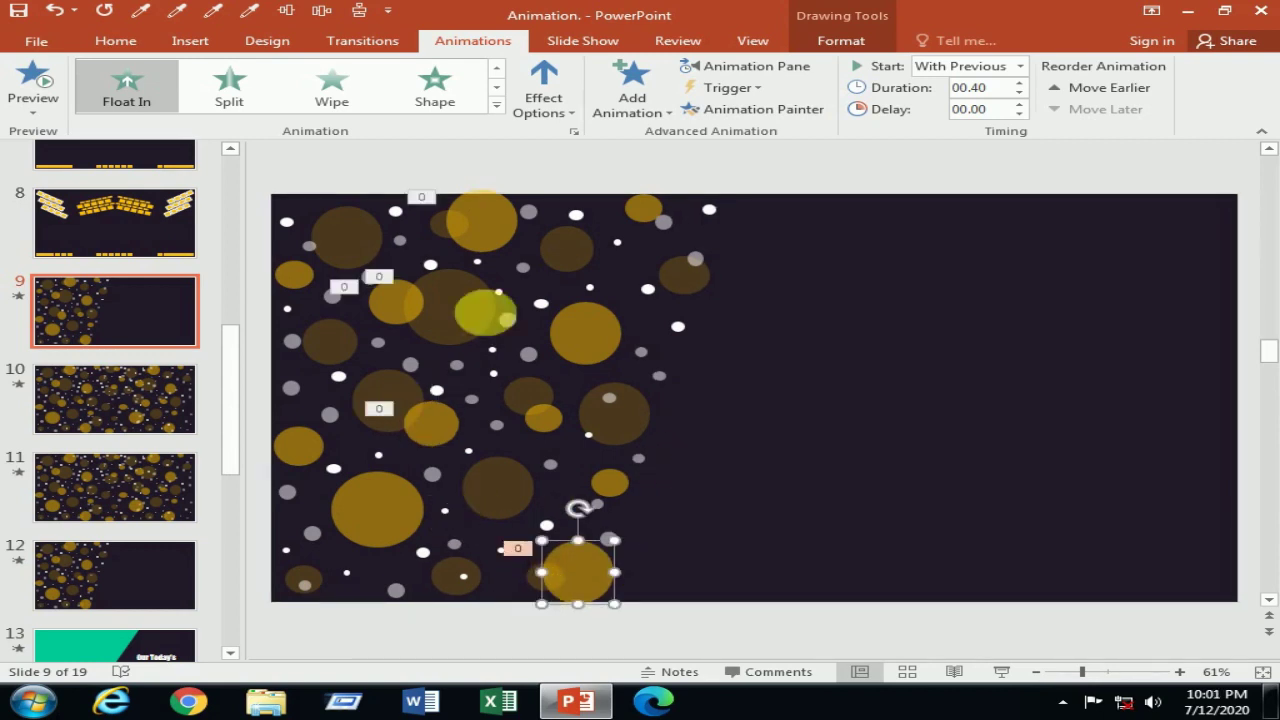
{"action": "left_click", "coordinate": [398, 318]}
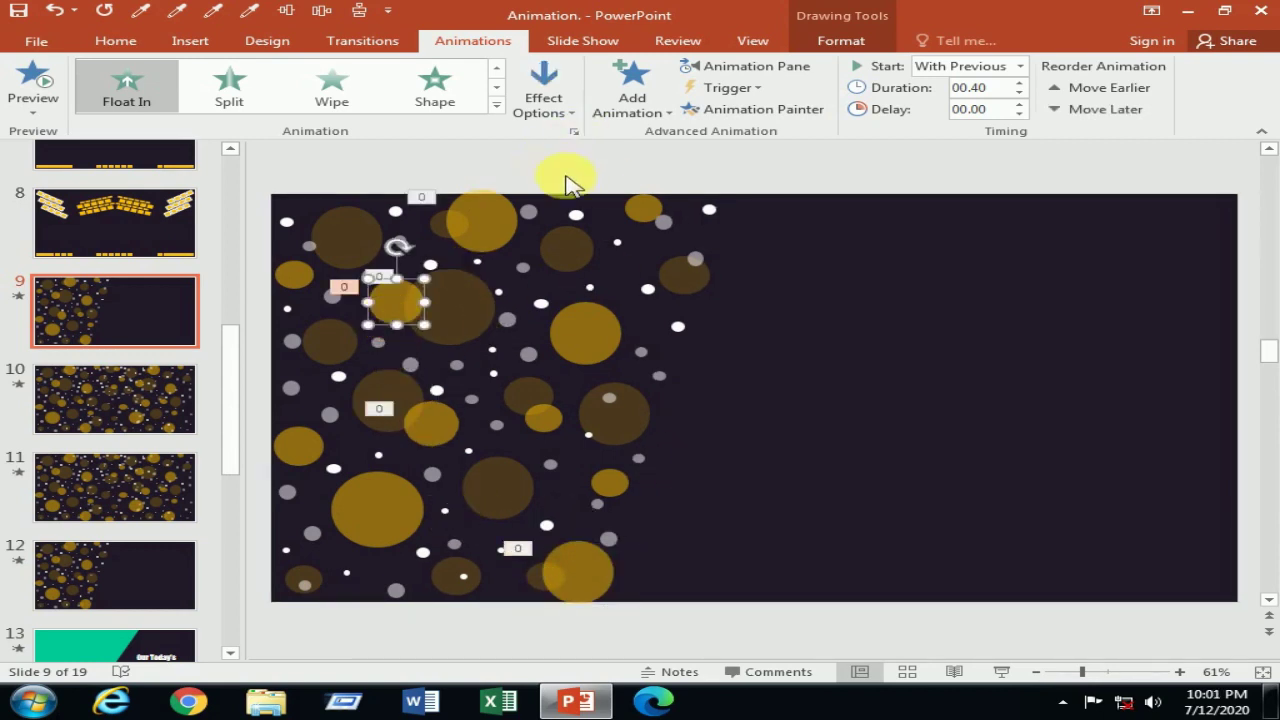
{"action": "left_click", "coordinate": [787, 110]}
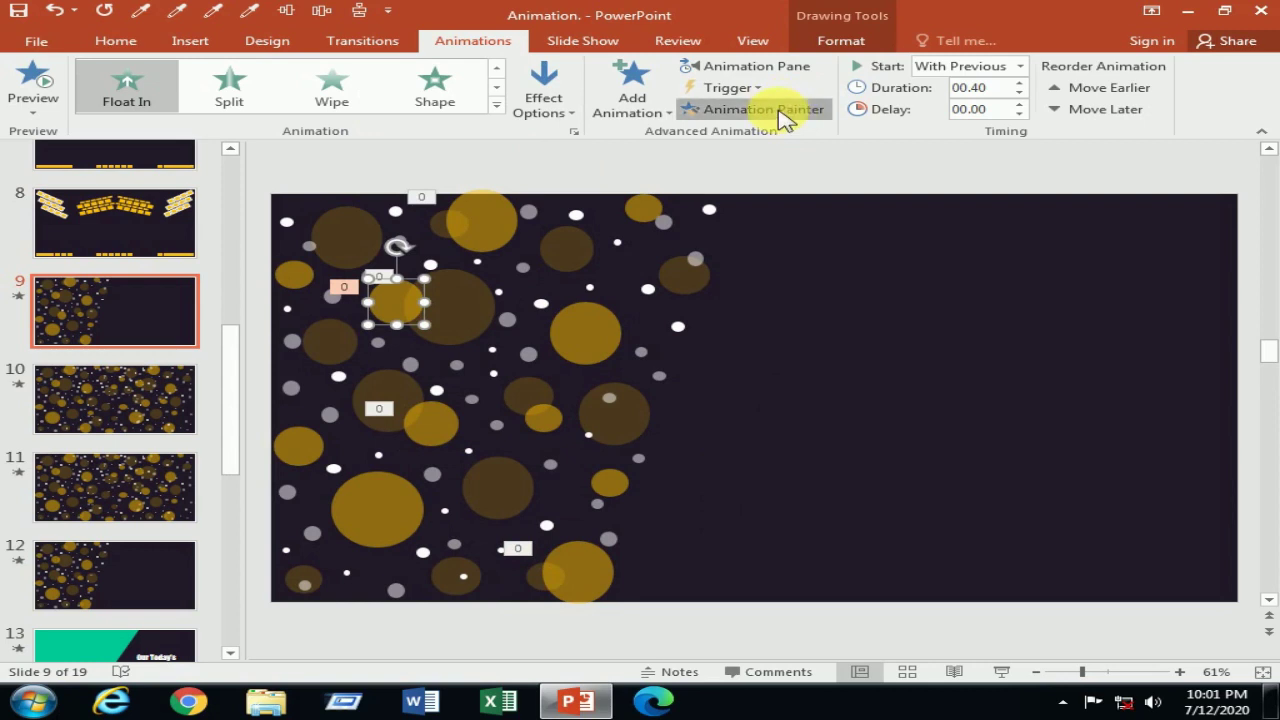
{"action": "left_click", "coordinate": [440, 232]}
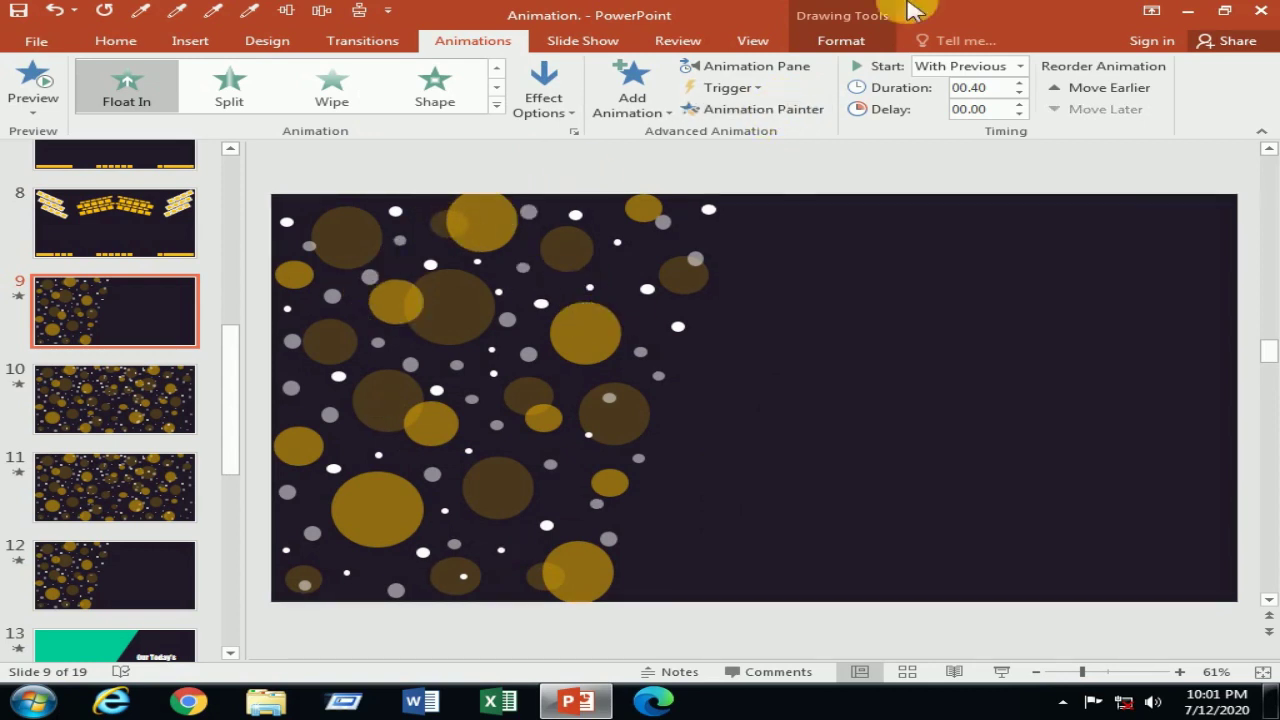
{"action": "left_click", "coordinate": [785, 110]}
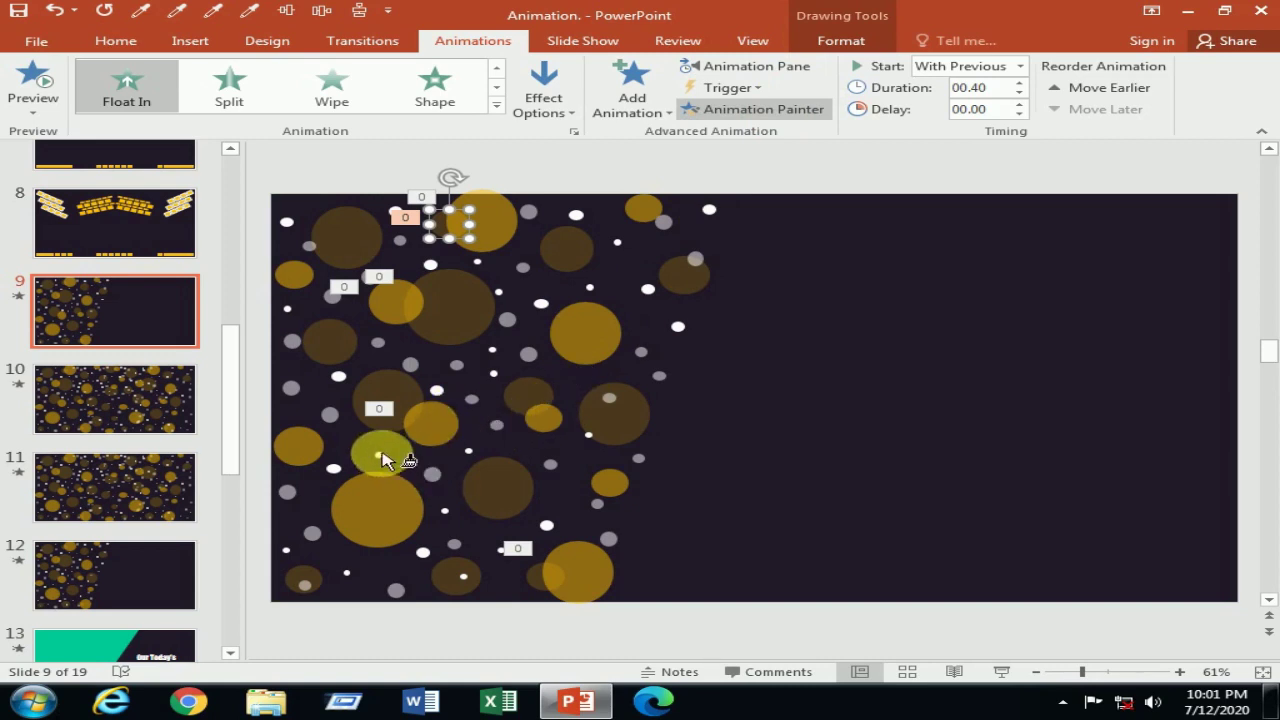
{"action": "left_click", "coordinate": [387, 393]}
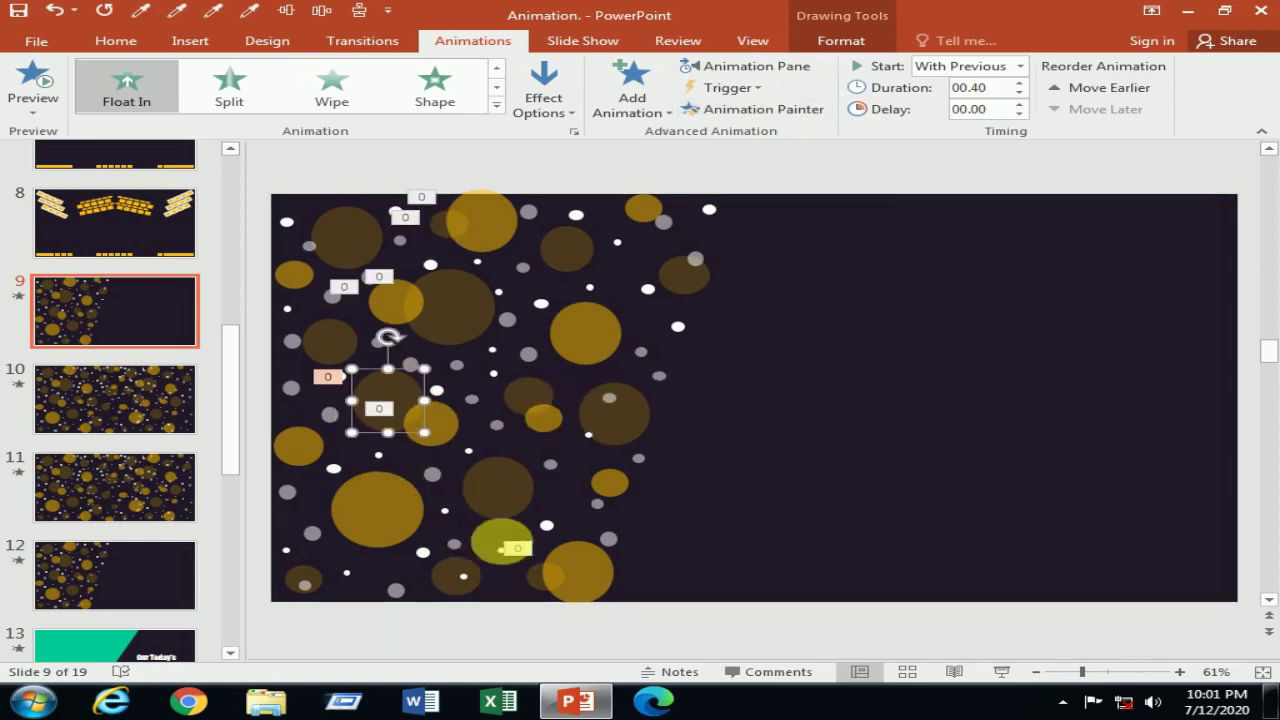
{"action": "left_click", "coordinate": [790, 110]}
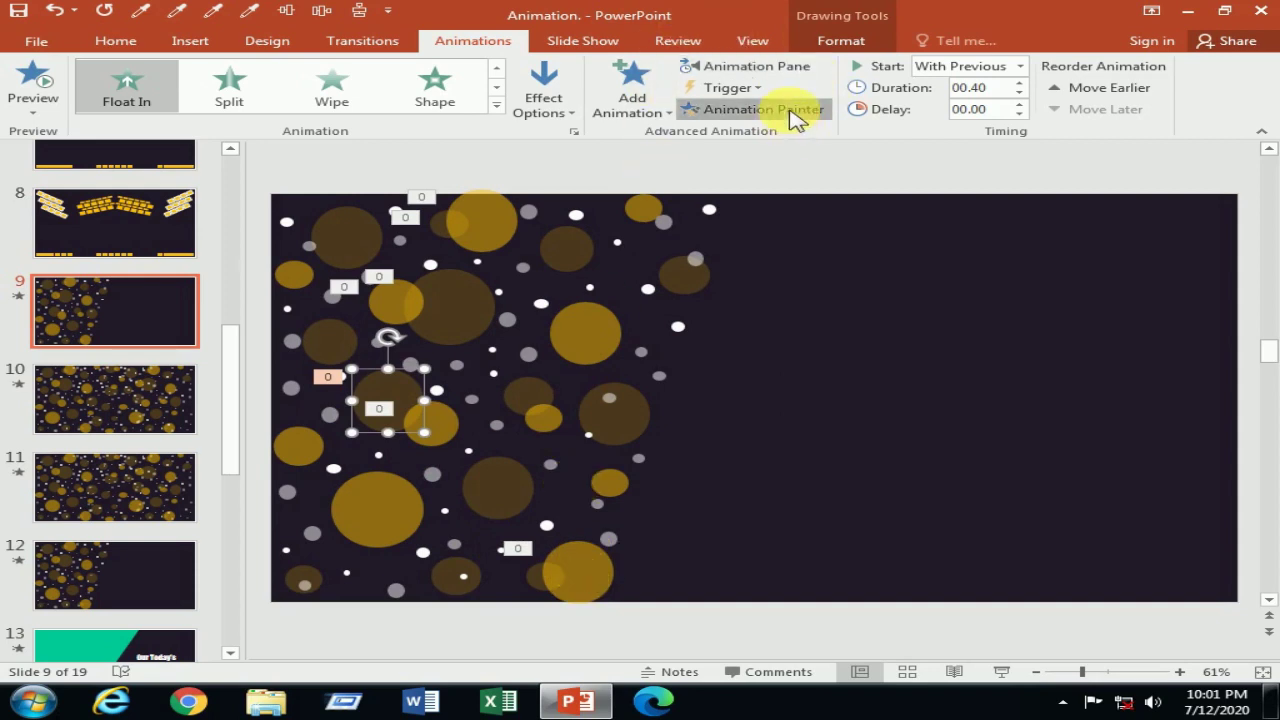
{"action": "left_click", "coordinate": [545, 578]}
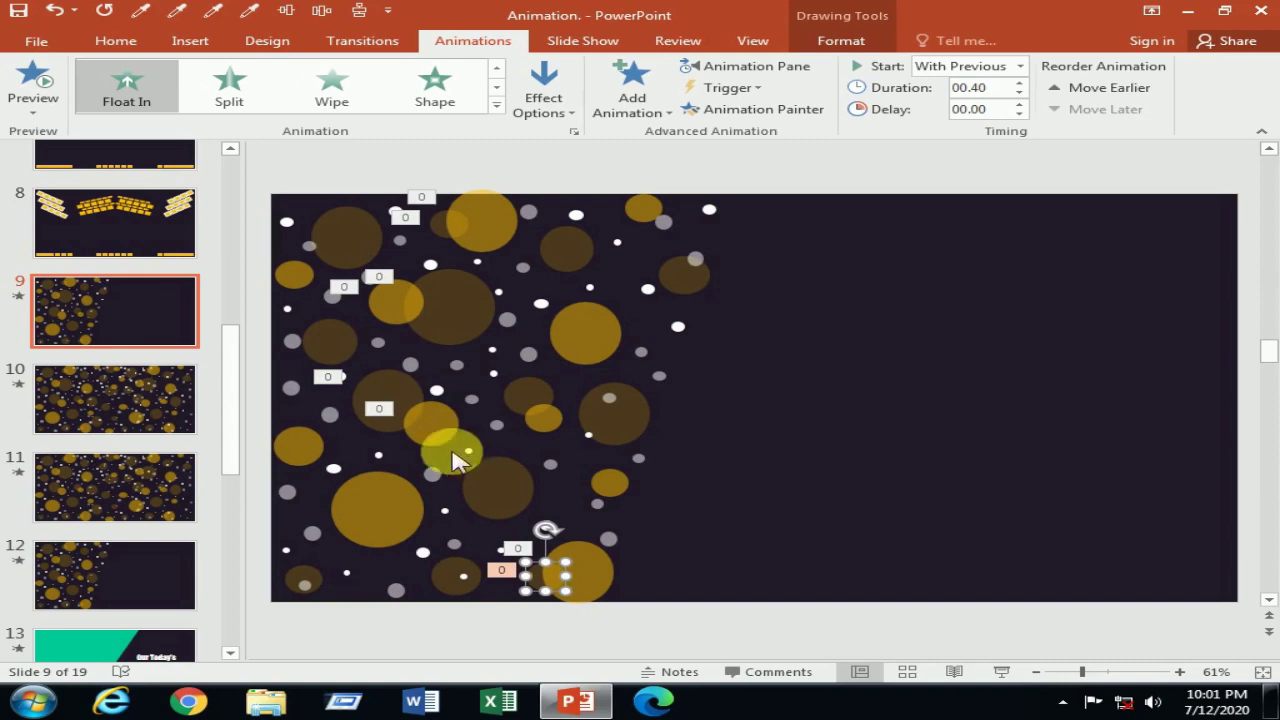
{"action": "left_click", "coordinate": [456, 446]}
{"action": "left_click", "coordinate": [390, 398]}
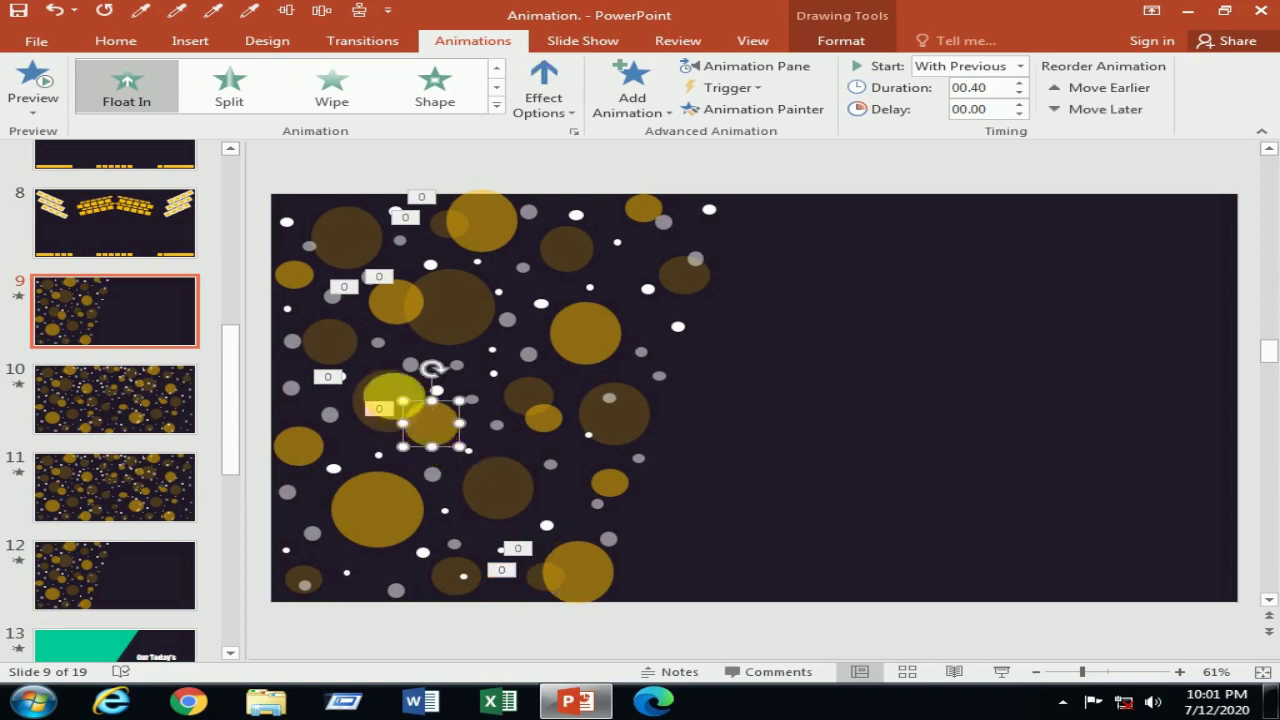
{"action": "left_click_drag", "start_coordinate": [401, 305], "coordinate": [872, 590]}
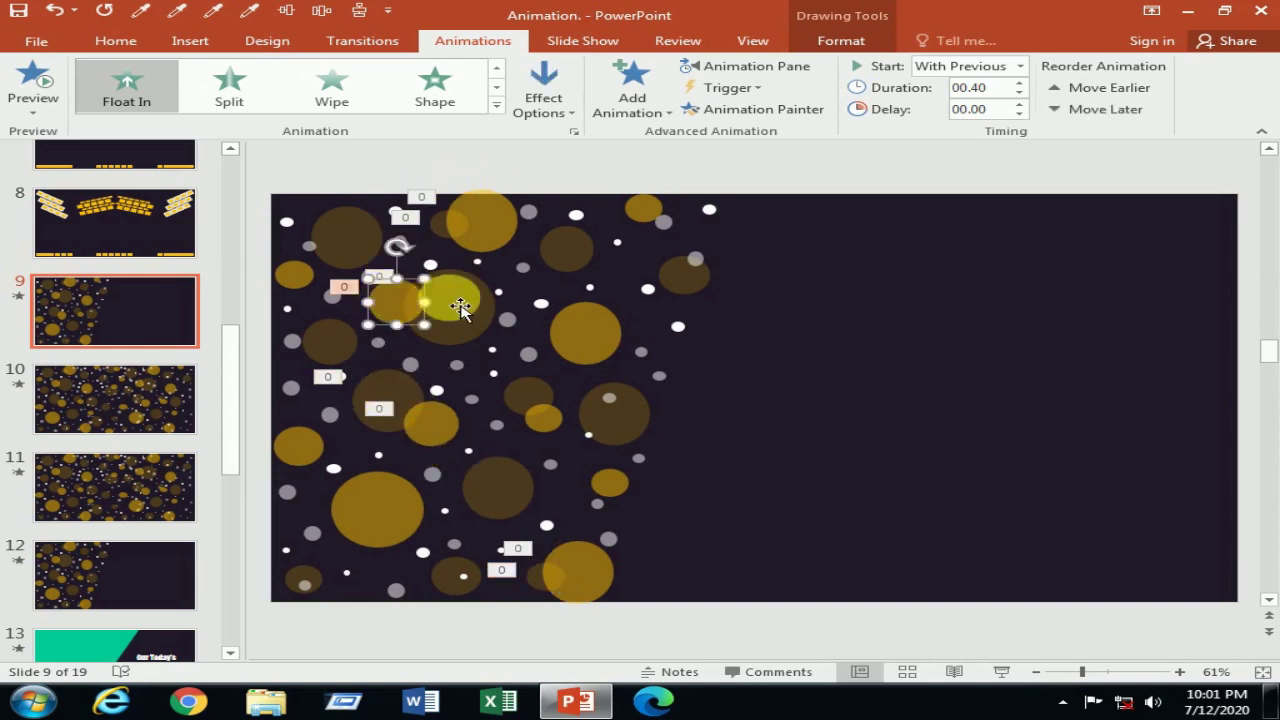
- After a slide show preview, give the top-left dark circle a Grow & Turn entrance
{"action": "left_click", "coordinate": [1003, 674]}
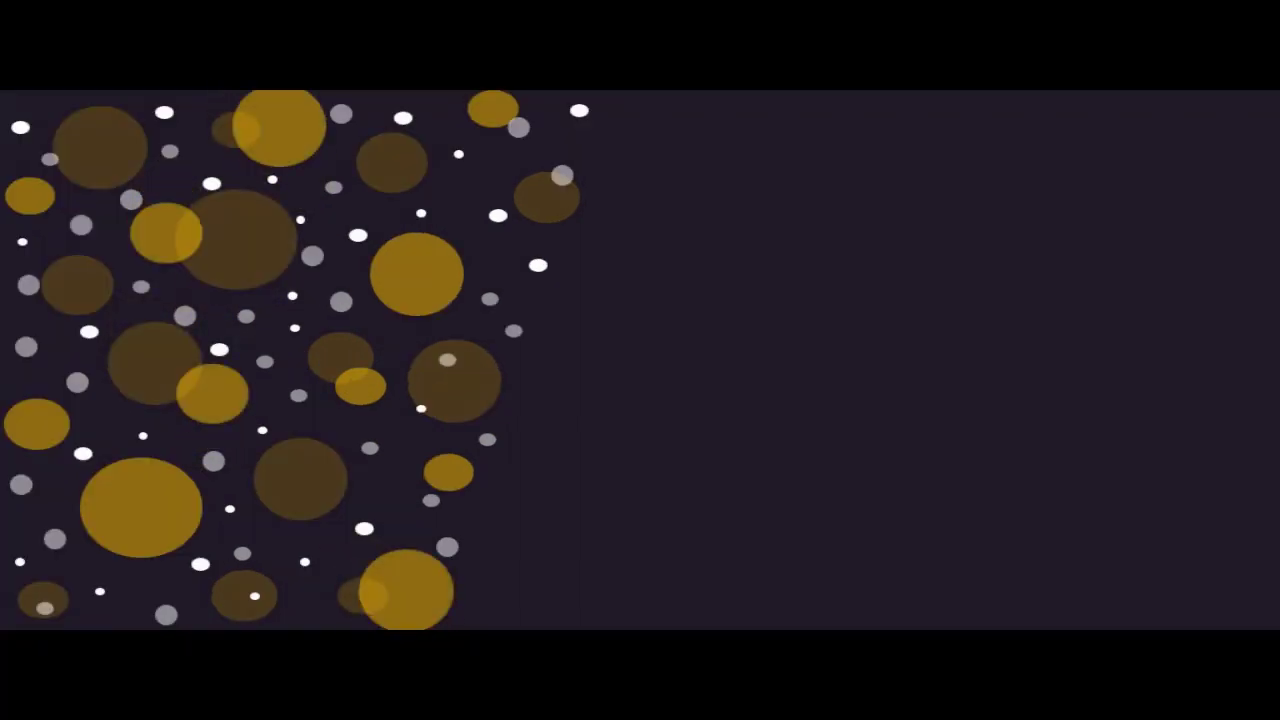
{"action": "key", "text": "Escape"}
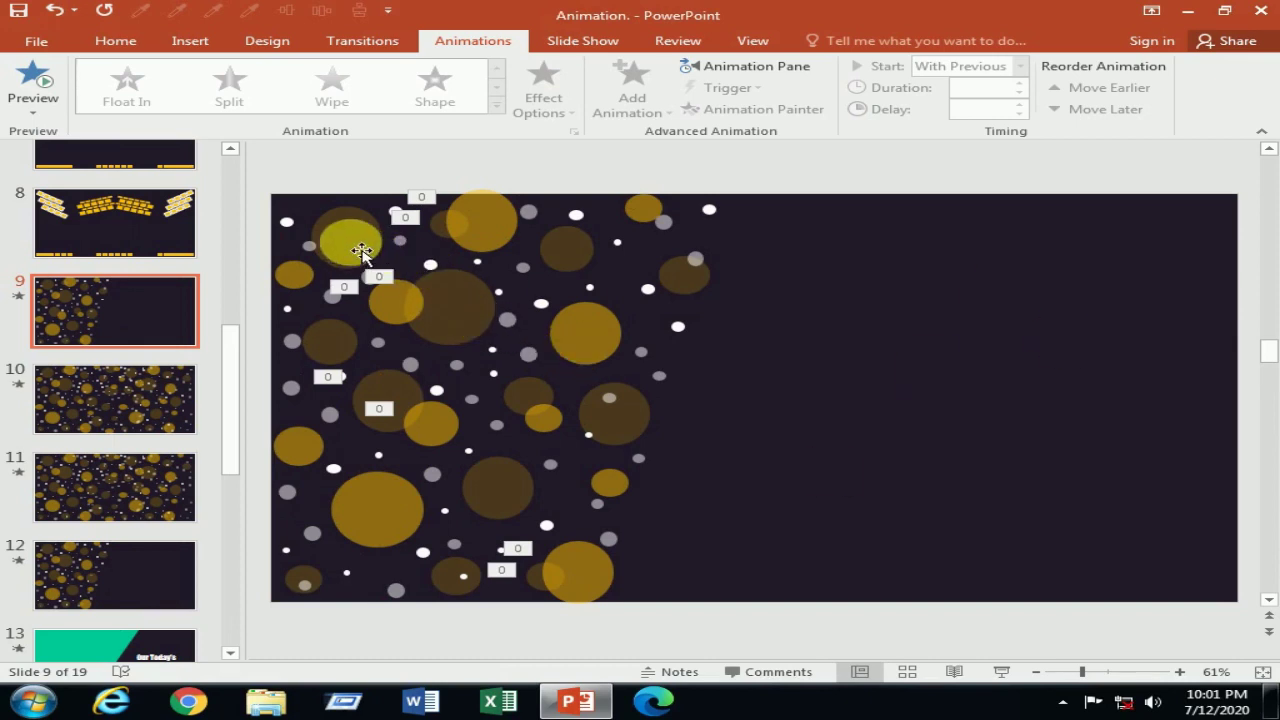
{"action": "left_click", "coordinate": [362, 250]}
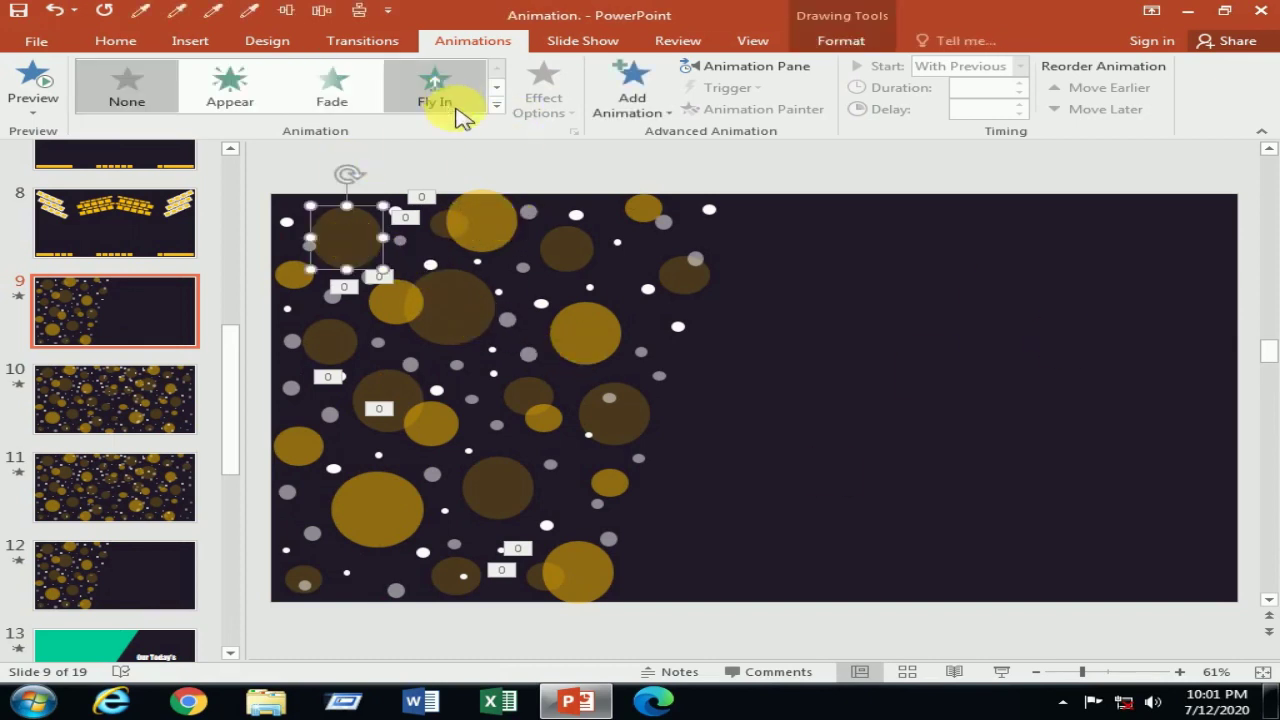
{"action": "left_click", "coordinate": [496, 105]}
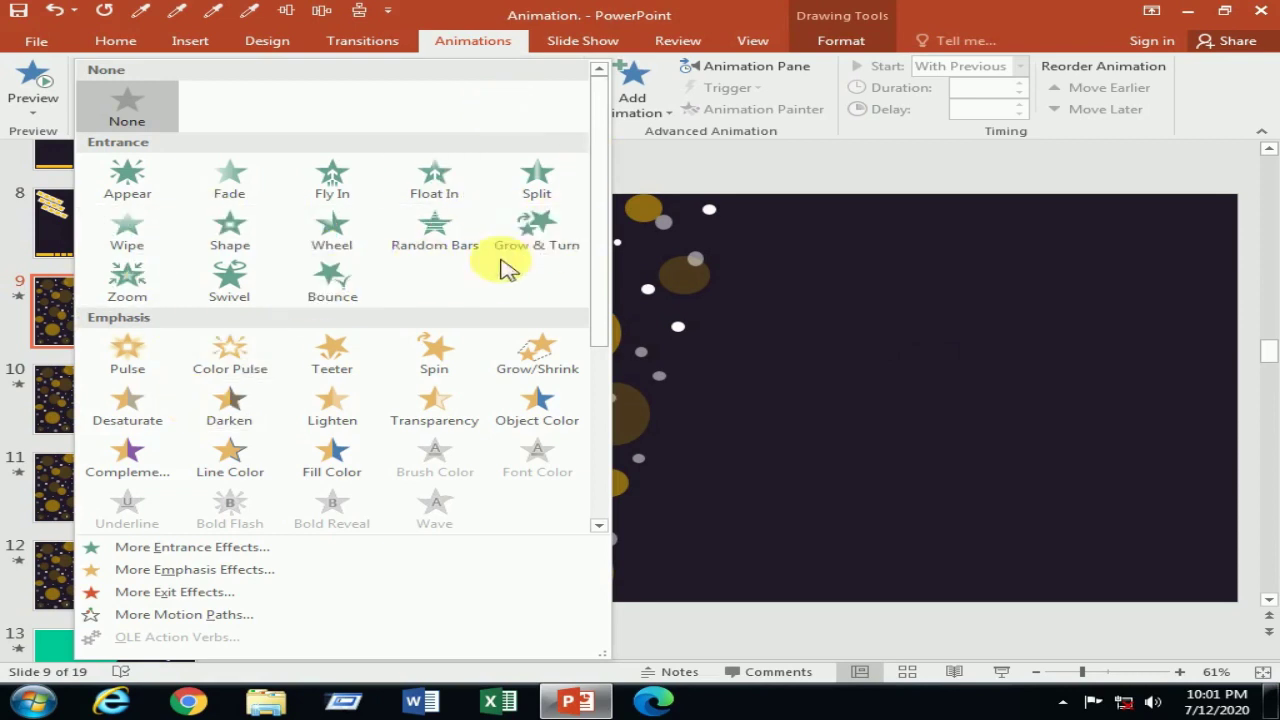
{"action": "left_click", "coordinate": [537, 240]}
{"action": "left_click_drag", "start_coordinate": [757, 275], "coordinate": [807, 314]}
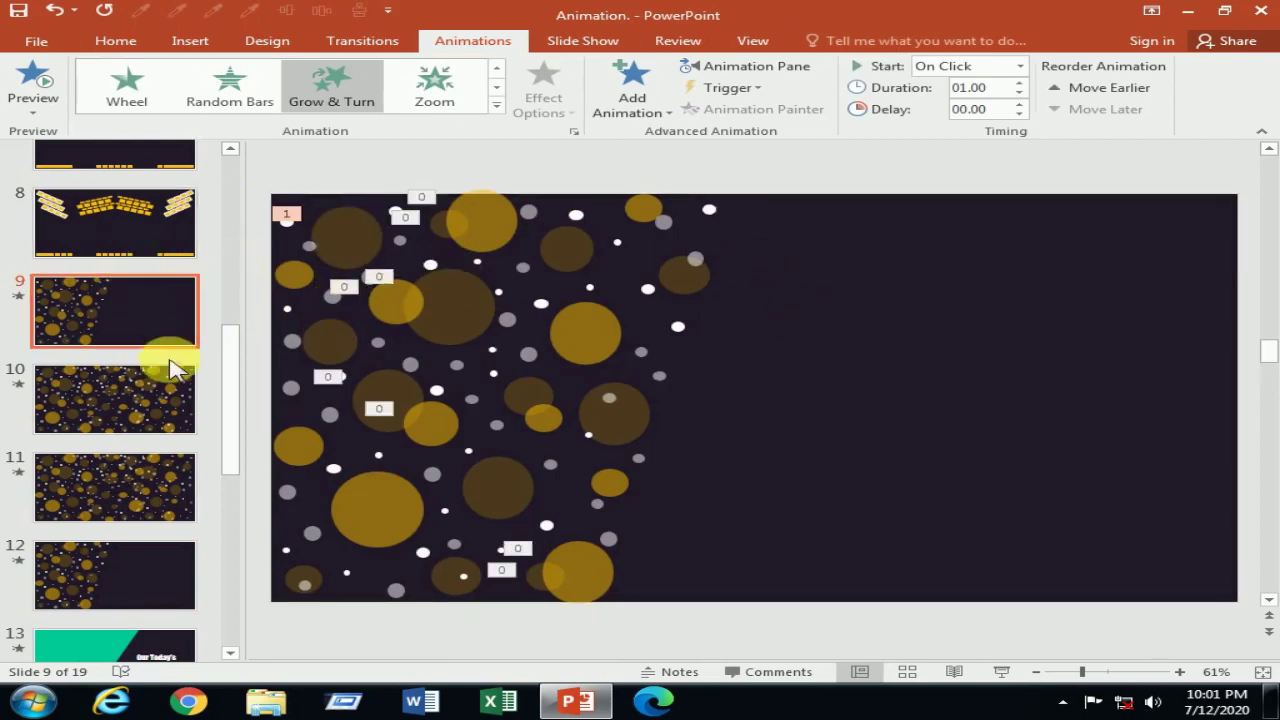
- Compare with slide 10's top-left circle, then change slide 9's circle to Zoom
{"action": "left_click", "coordinate": [137, 425]}
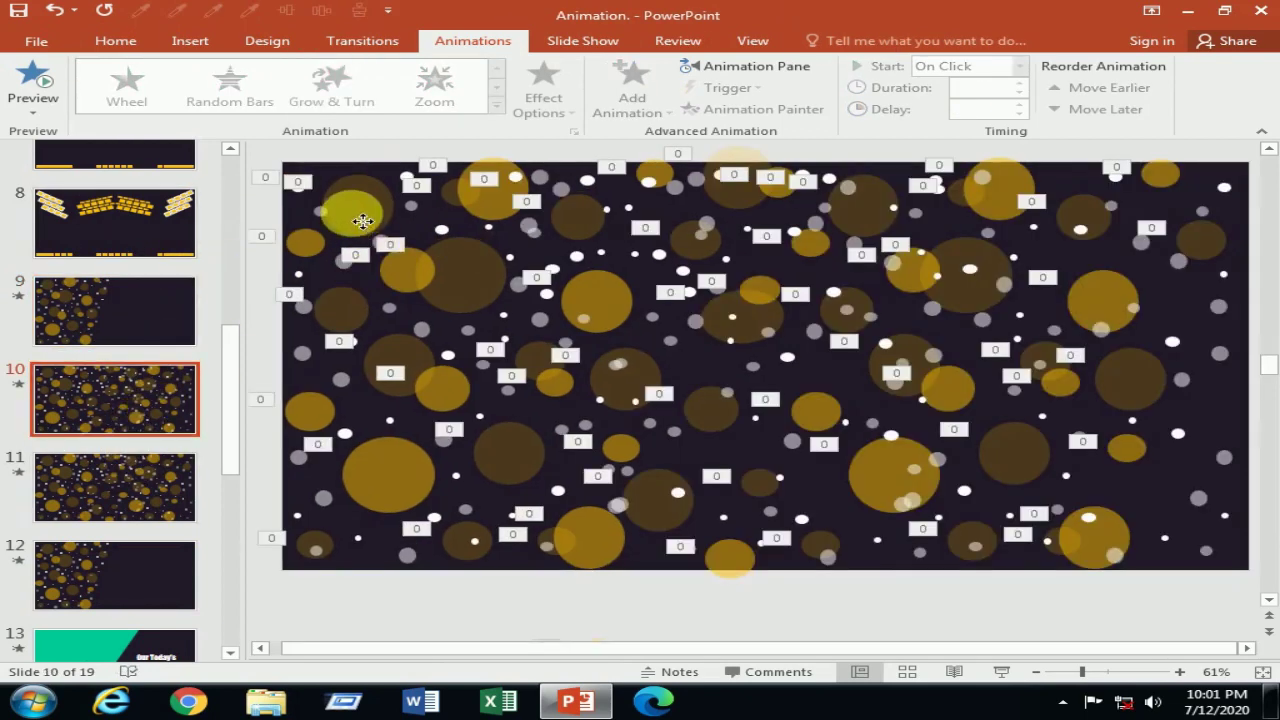
{"action": "left_click", "coordinate": [362, 221]}
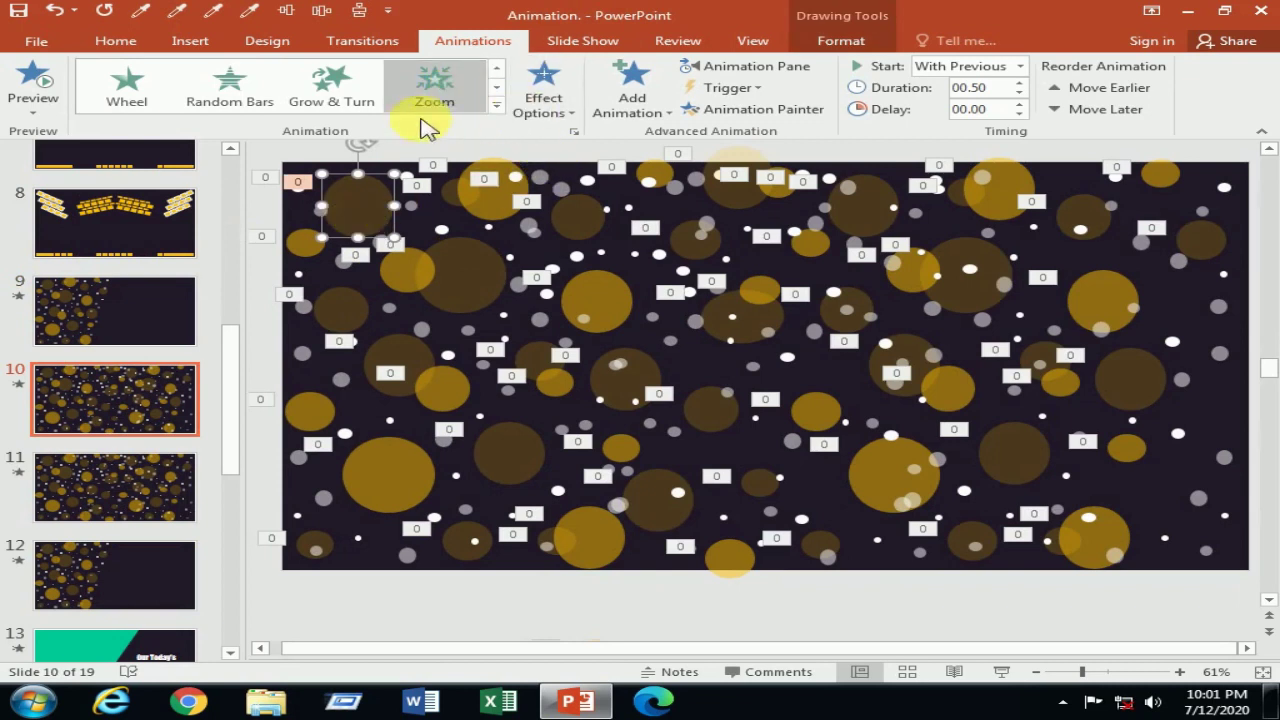
{"action": "left_click", "coordinate": [128, 312]}
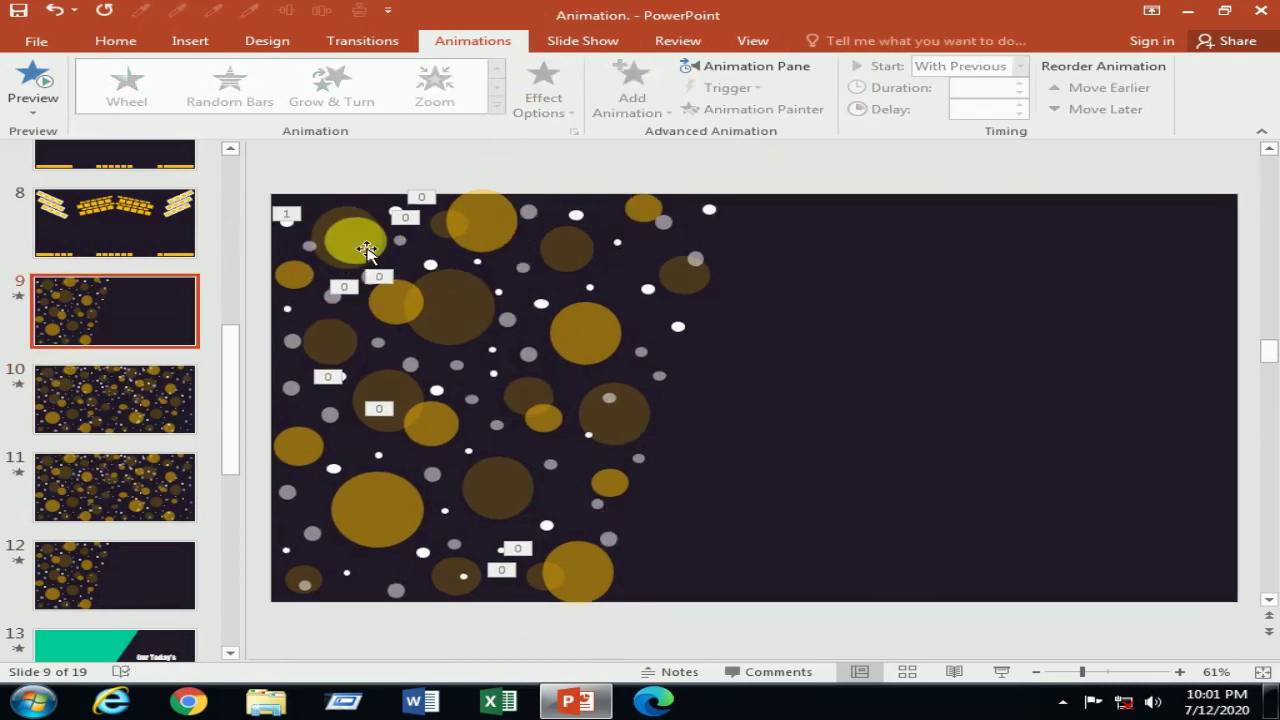
{"action": "left_click", "coordinate": [367, 250]}
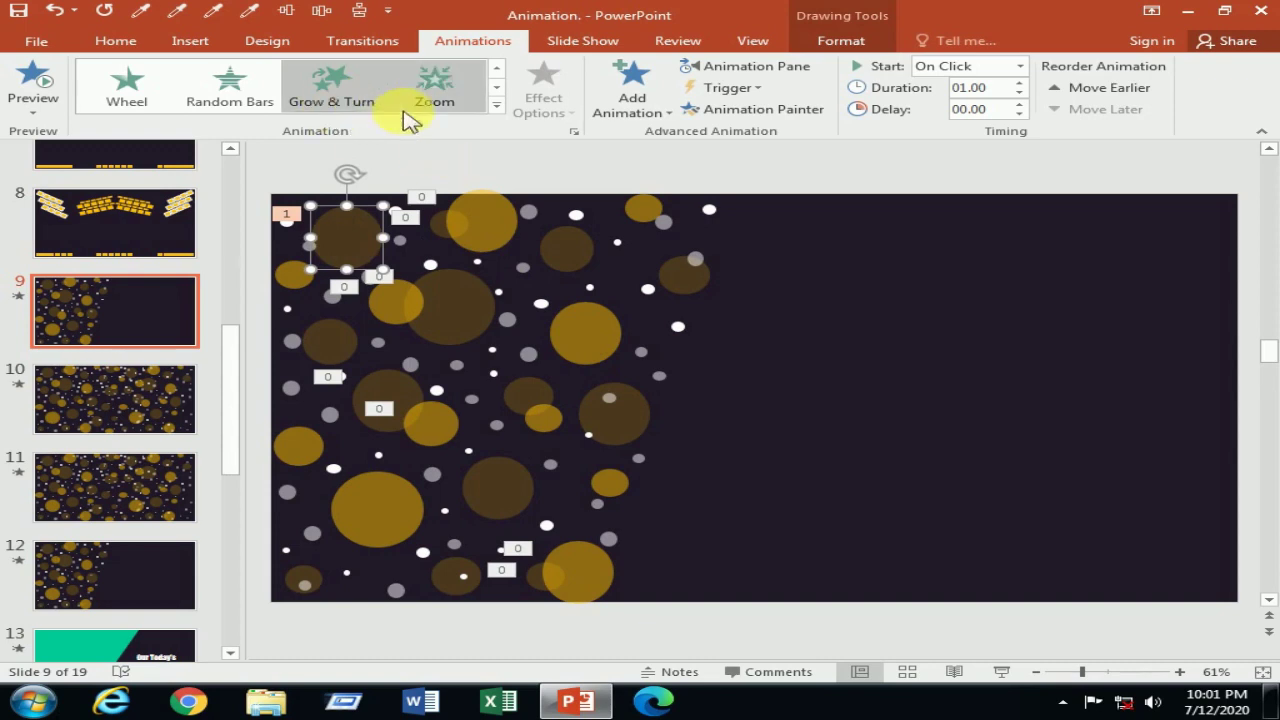
{"action": "left_click", "coordinate": [440, 85]}
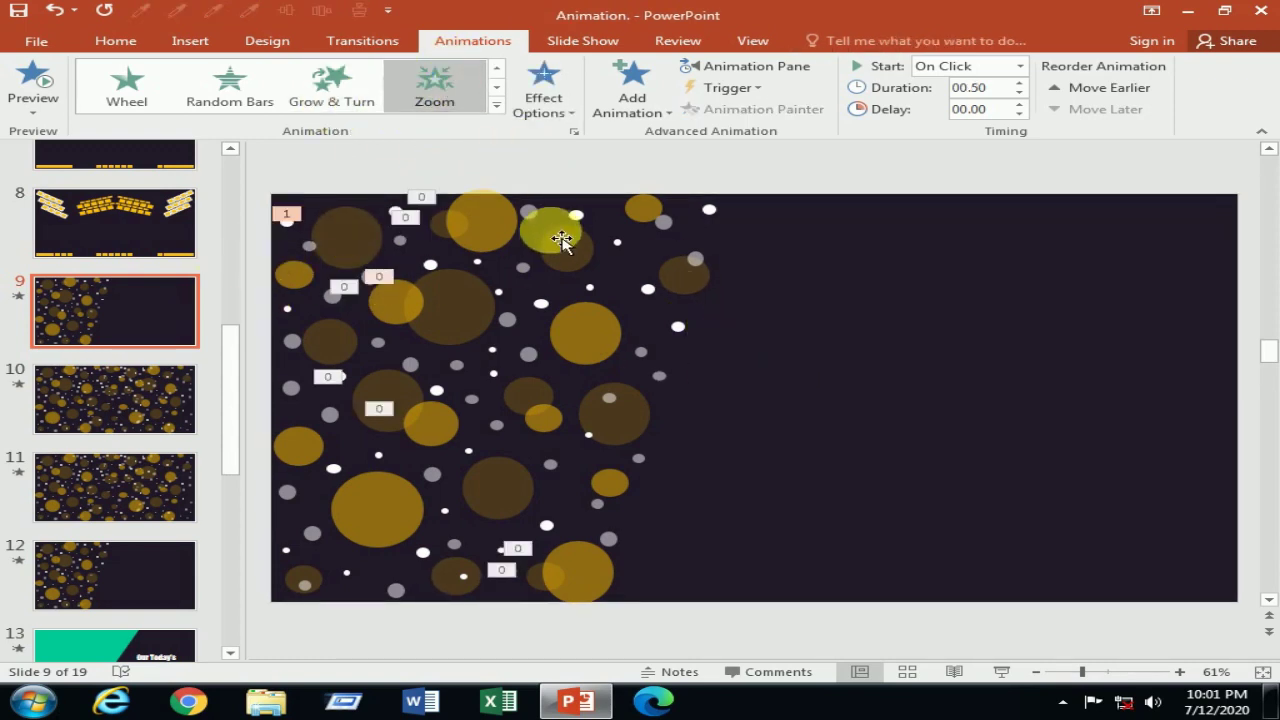
{"action": "left_click", "coordinate": [1010, 67]}
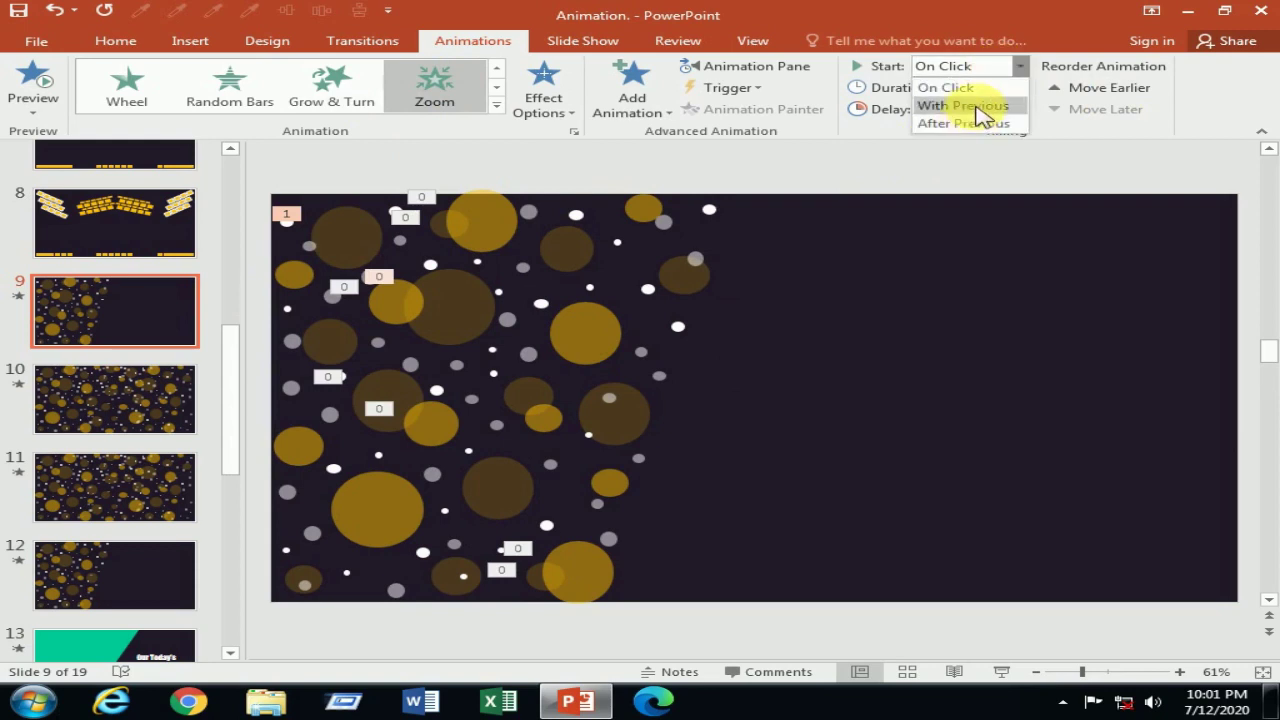
- Make the Zoom entrance start With Previous and paint it onto another circle
{"action": "left_click", "coordinate": [975, 107]}
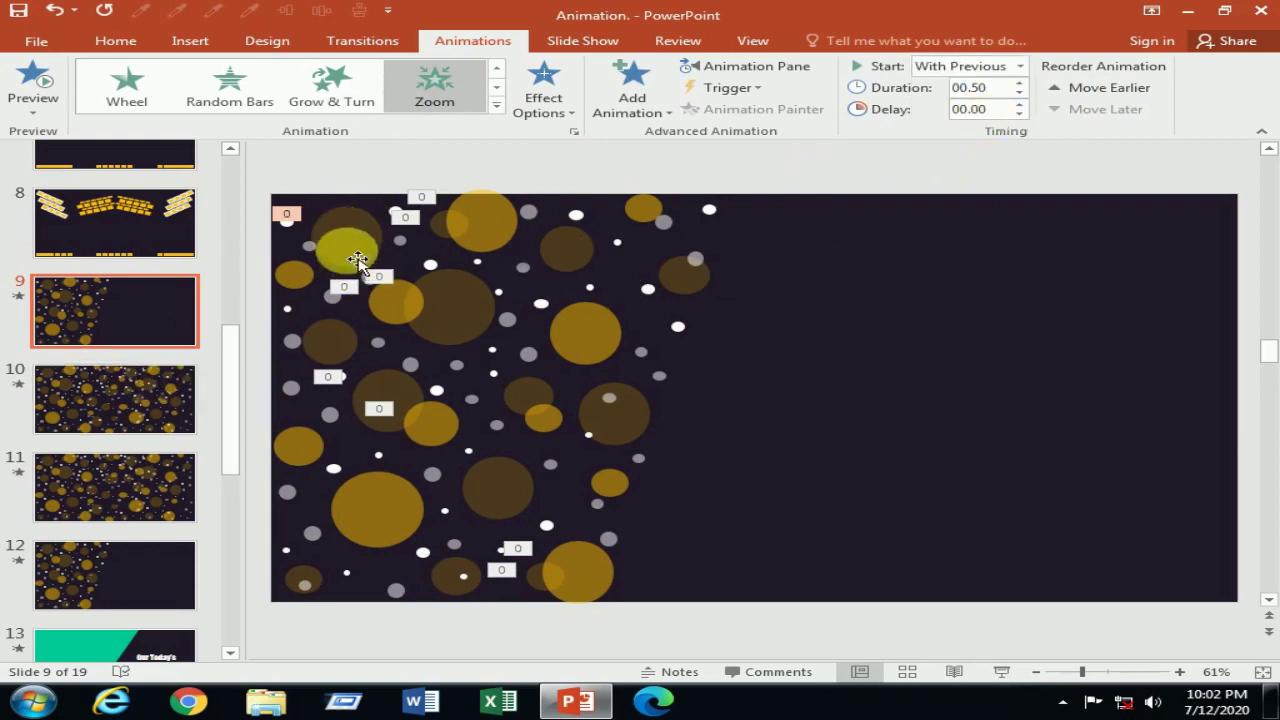
{"action": "left_click", "coordinate": [355, 255]}
{"action": "left_click", "coordinate": [762, 112]}
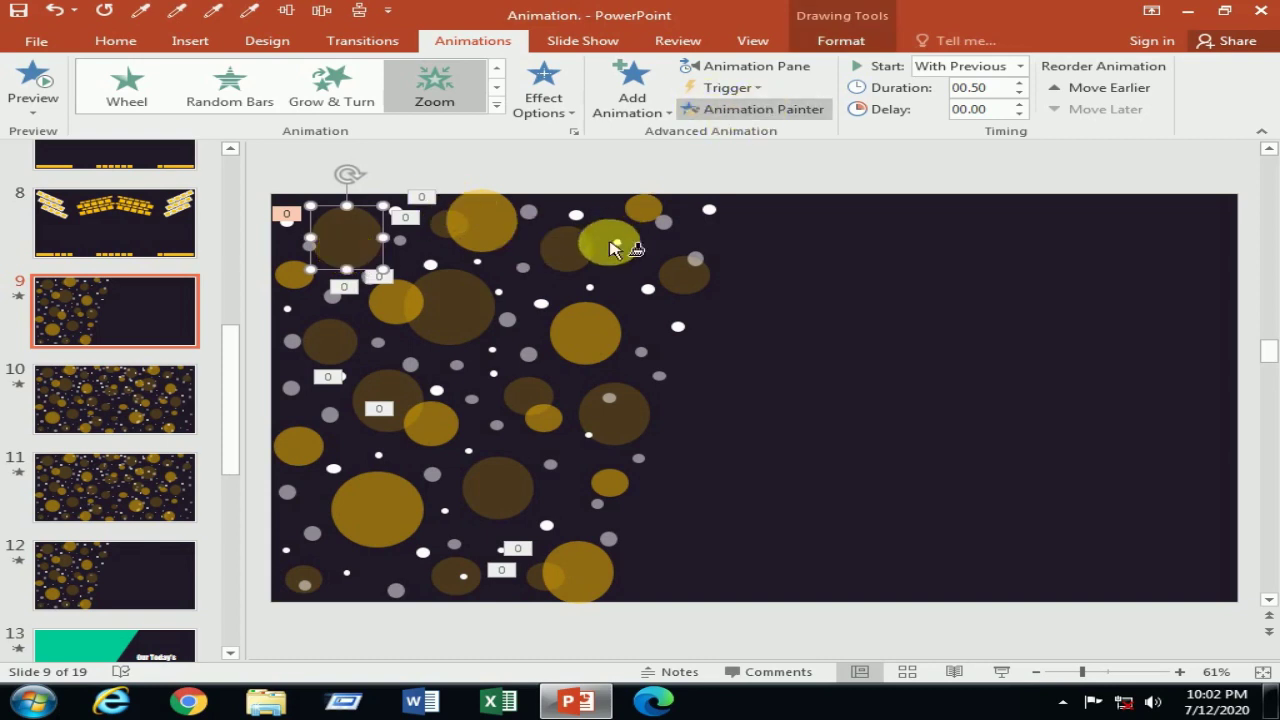
{"action": "left_click", "coordinate": [567, 260]}
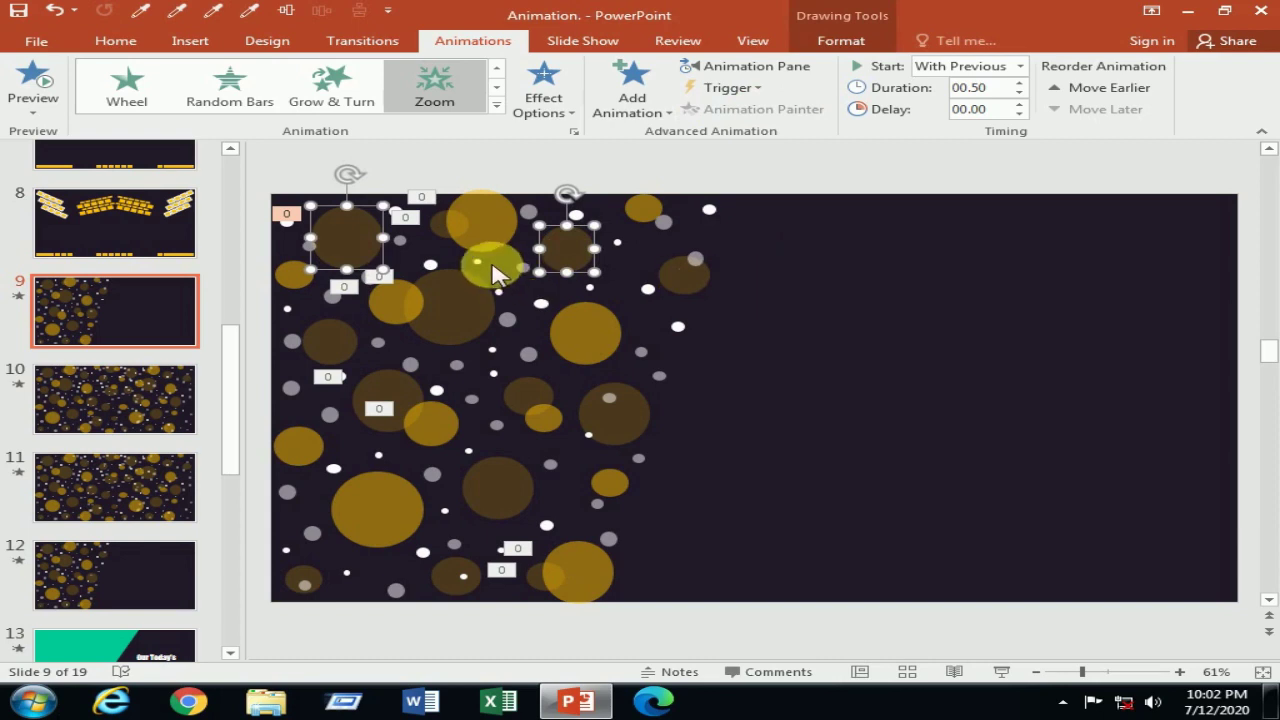
{"action": "left_click", "coordinate": [813, 256]}
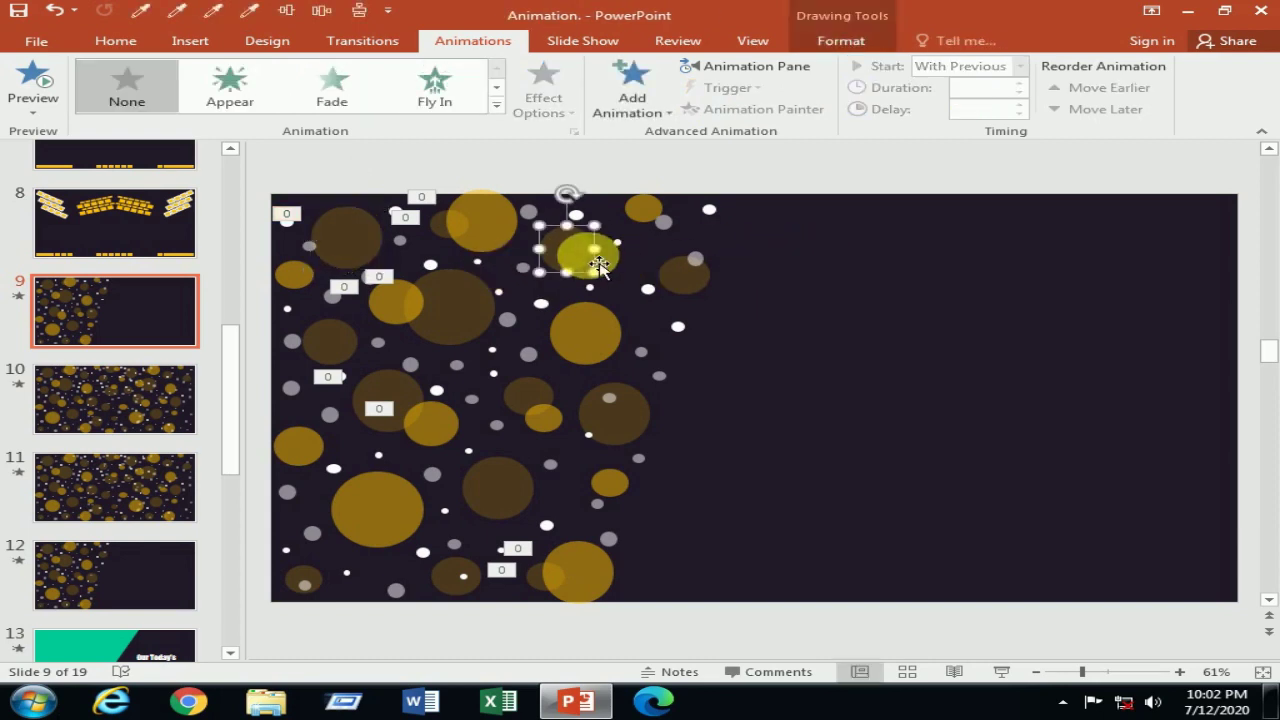
- Paint the Zoom animation onto circles at the top, upper right, left side and lower middle
{"action": "left_click", "coordinate": [343, 250]}
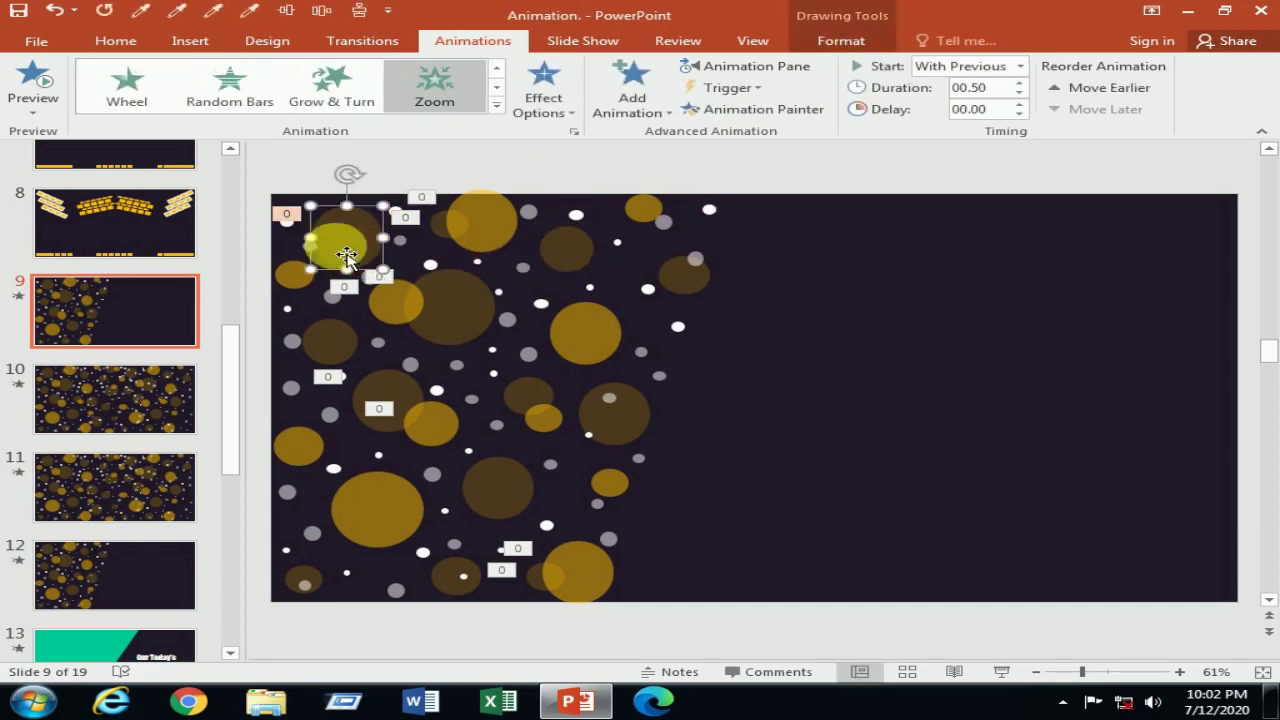
{"action": "left_click", "coordinate": [770, 110]}
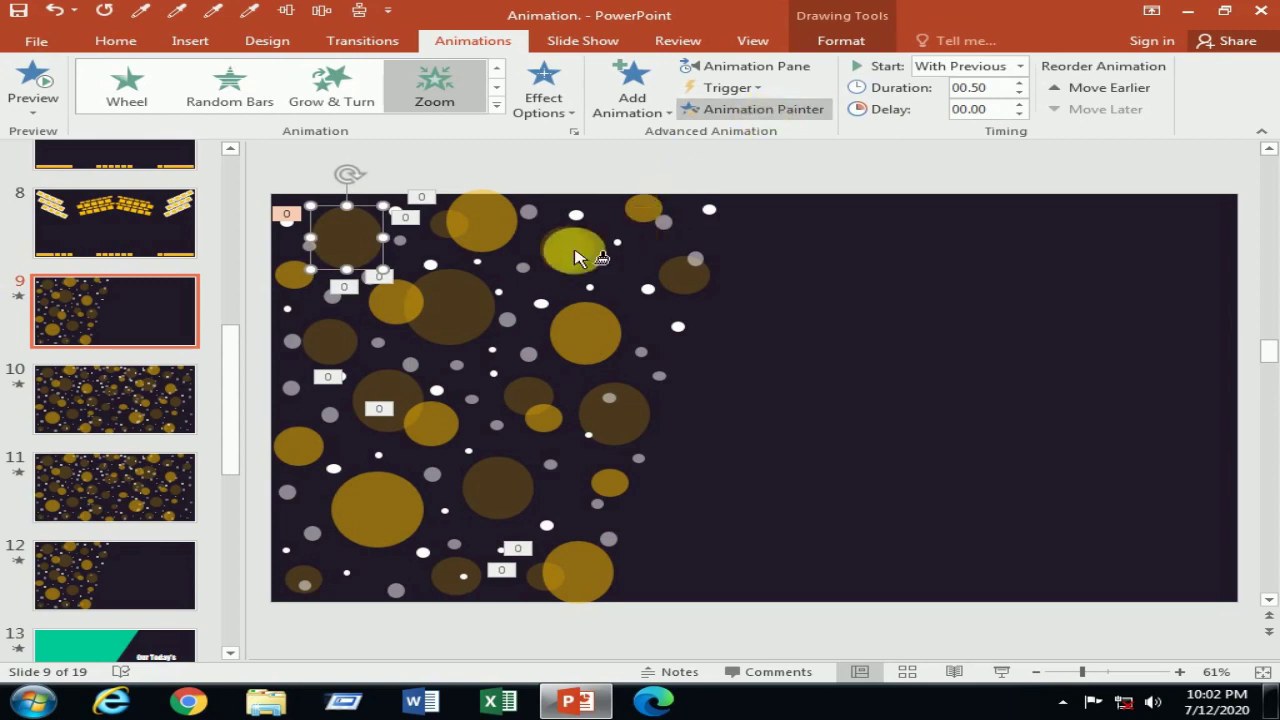
{"action": "left_click", "coordinate": [578, 262]}
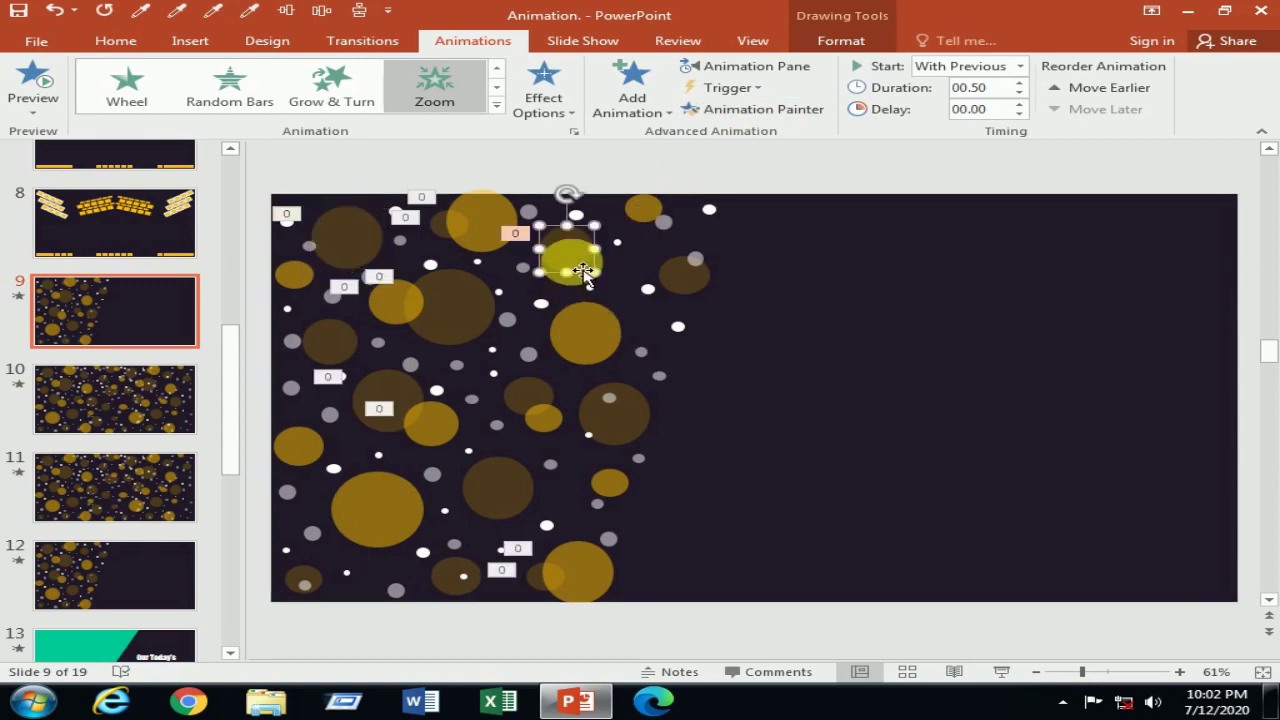
{"action": "left_click", "coordinate": [775, 110]}
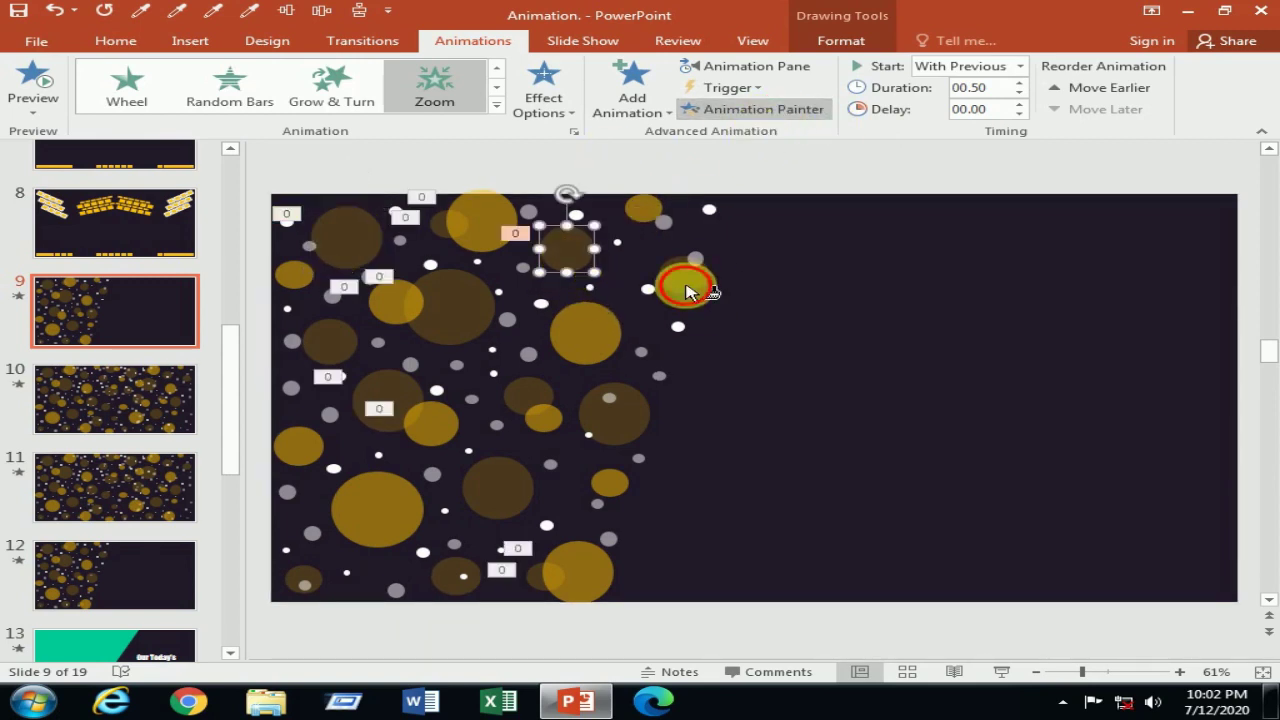
{"action": "left_click", "coordinate": [682, 277]}
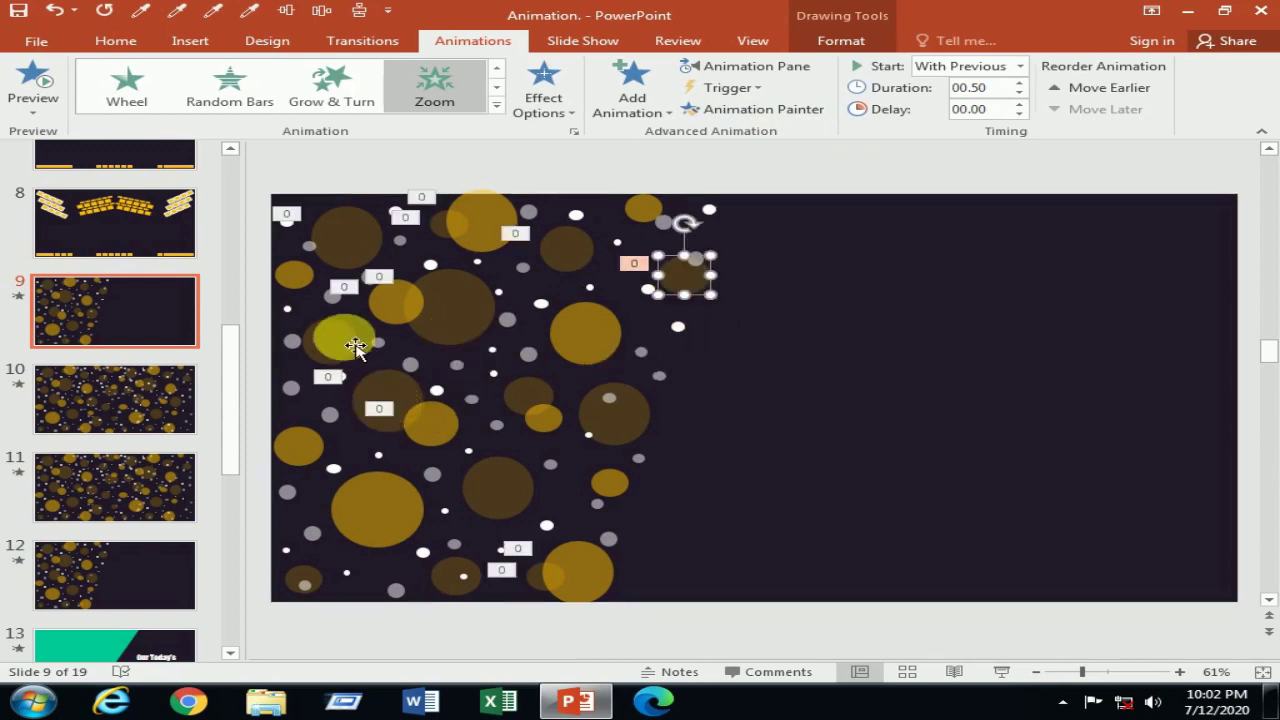
{"action": "left_click", "coordinate": [785, 110]}
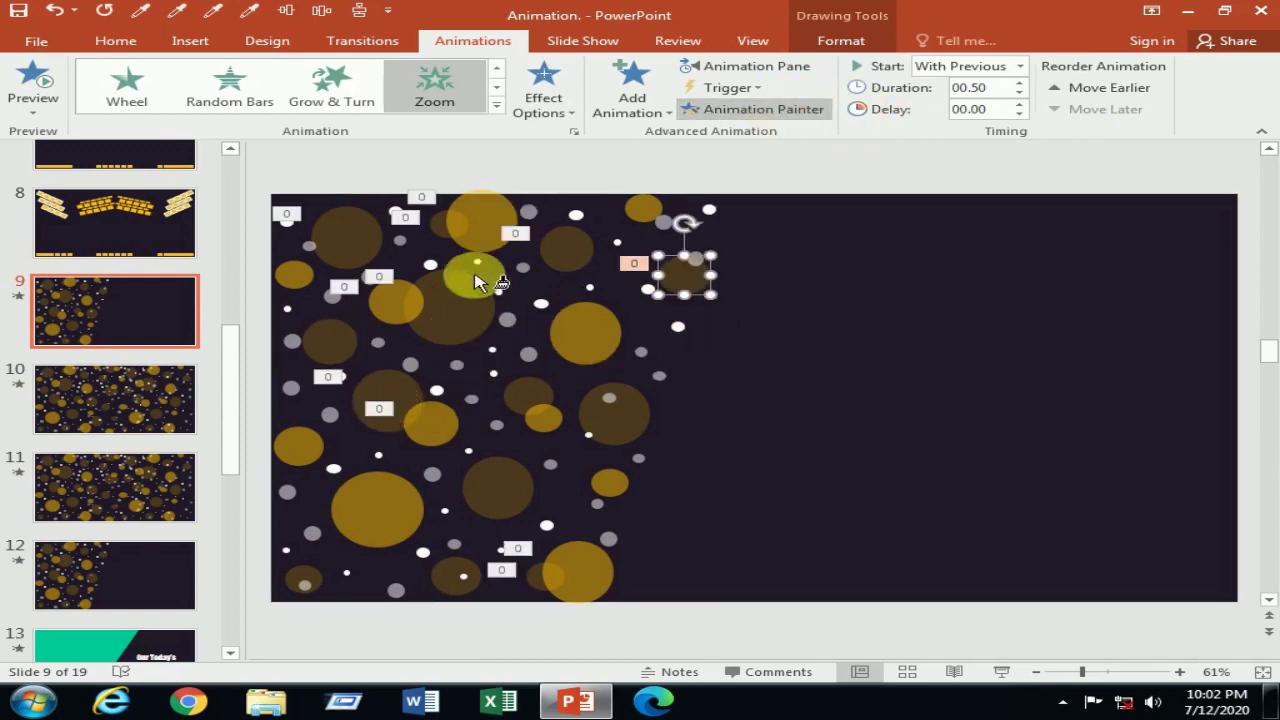
{"action": "left_click", "coordinate": [368, 350]}
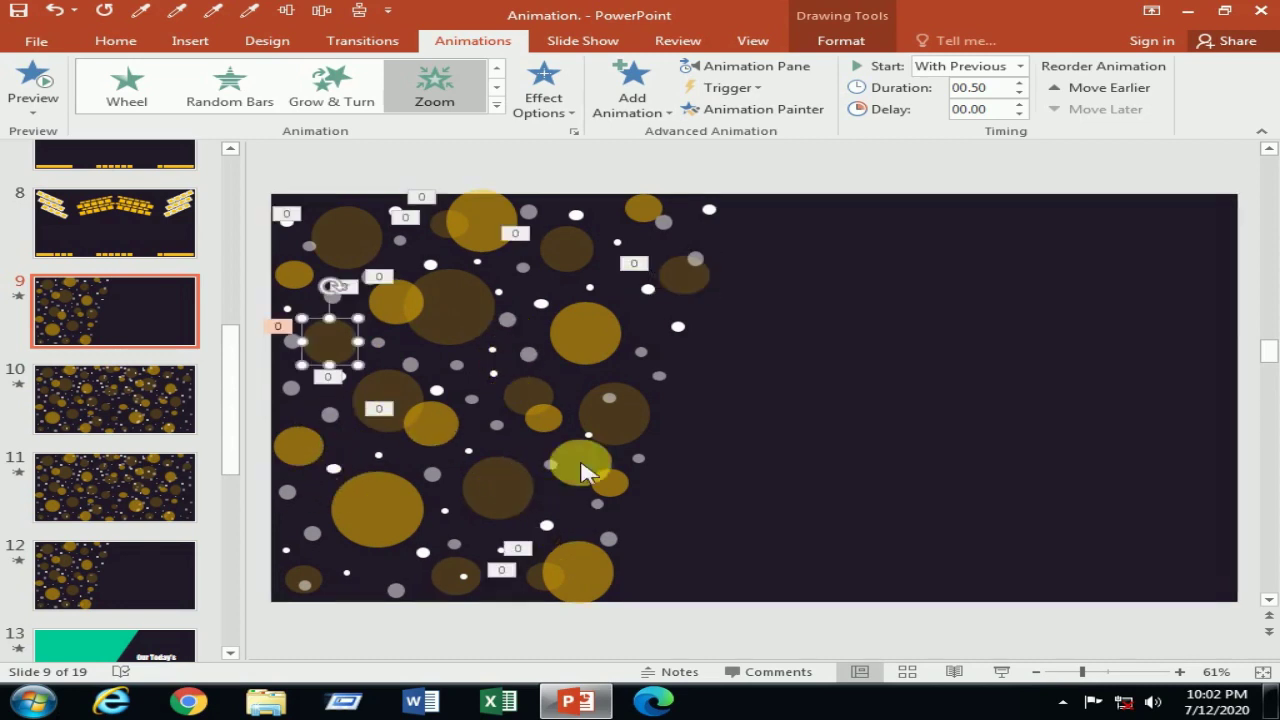
{"action": "left_click", "coordinate": [750, 110]}
{"action": "left_click", "coordinate": [490, 495]}
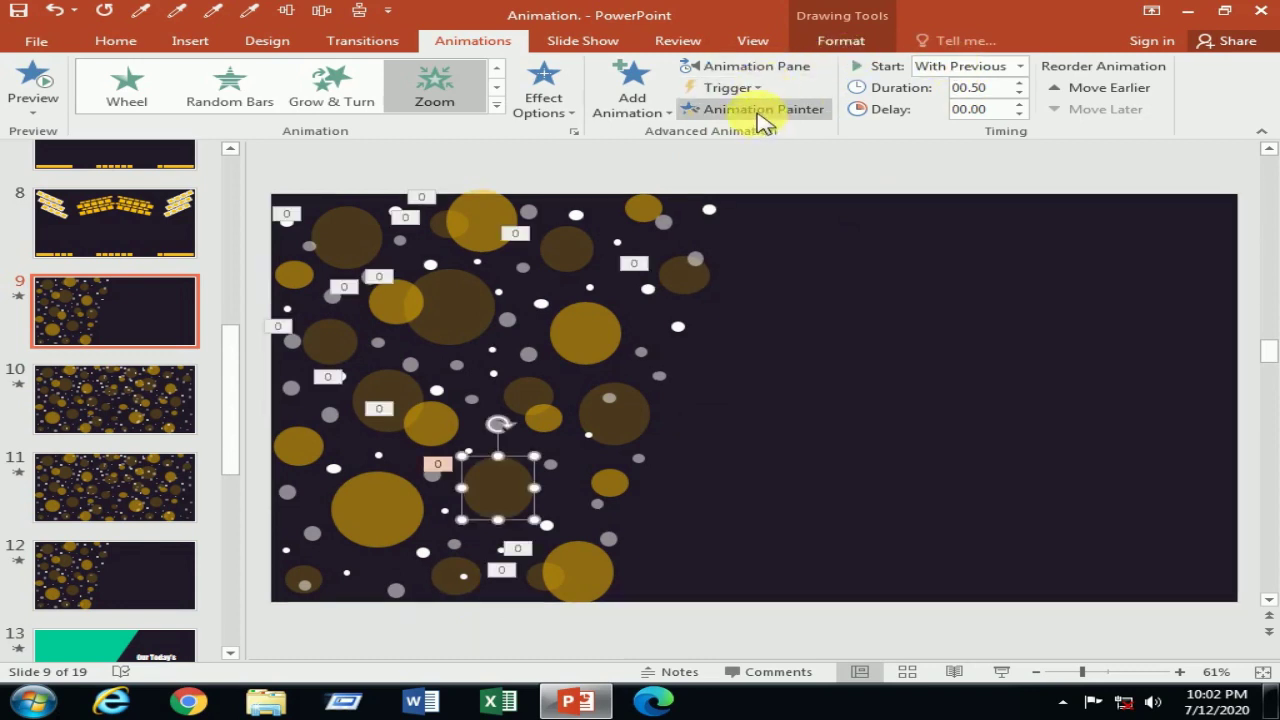
{"action": "left_click", "coordinate": [455, 577]}
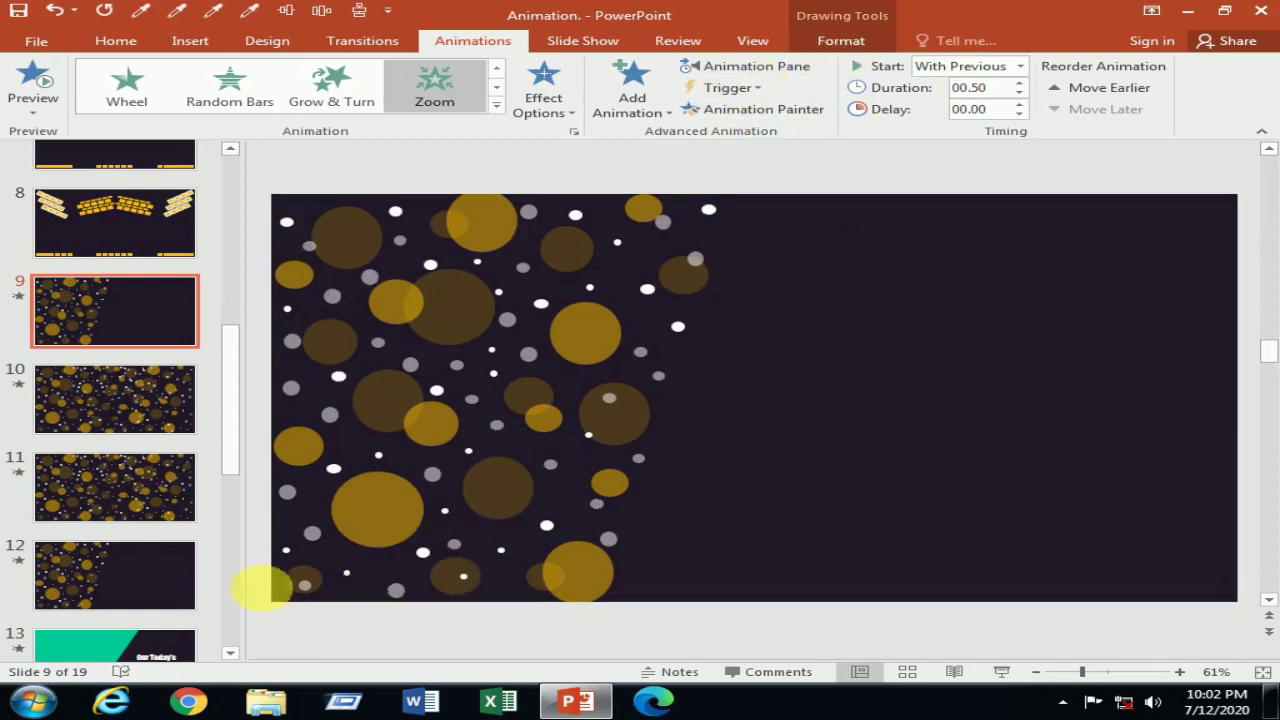
{"action": "left_click", "coordinate": [305, 588]}
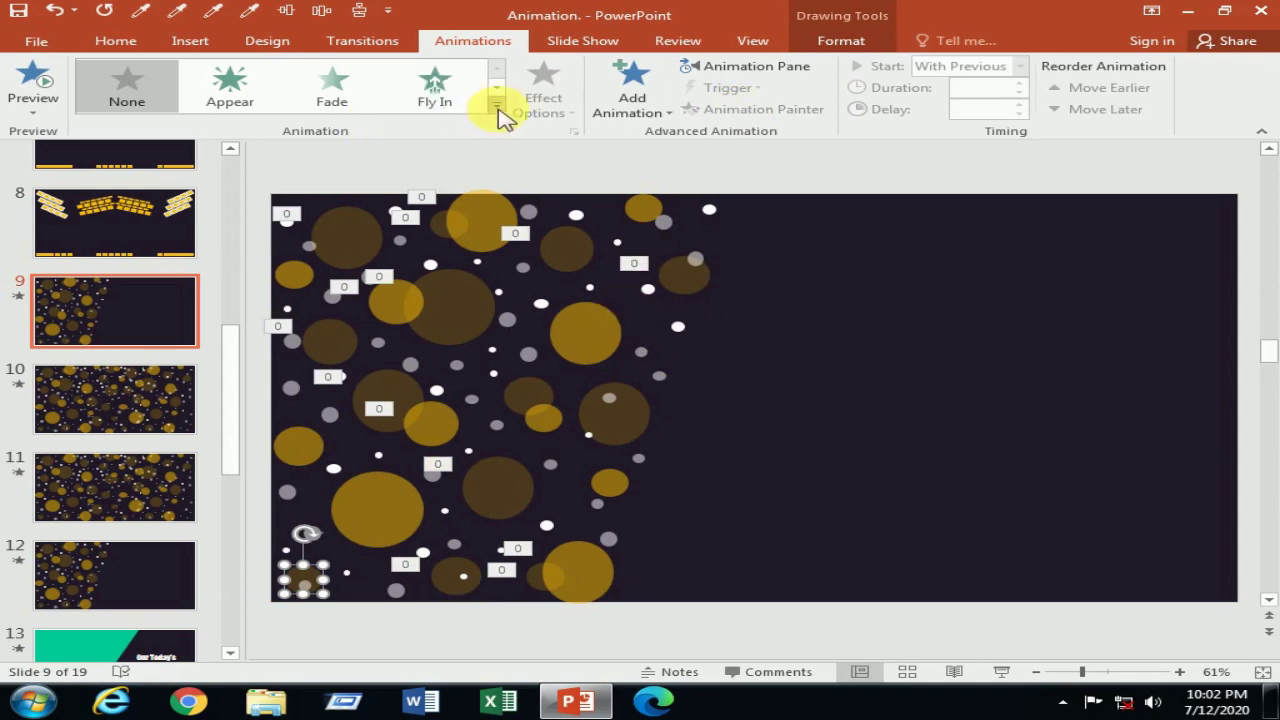
- Give the bottom-left small bubble Grow & Turn, starting With Previous, duration 0.5
{"action": "left_click", "coordinate": [496, 104]}
{"action": "left_click", "coordinate": [540, 232]}
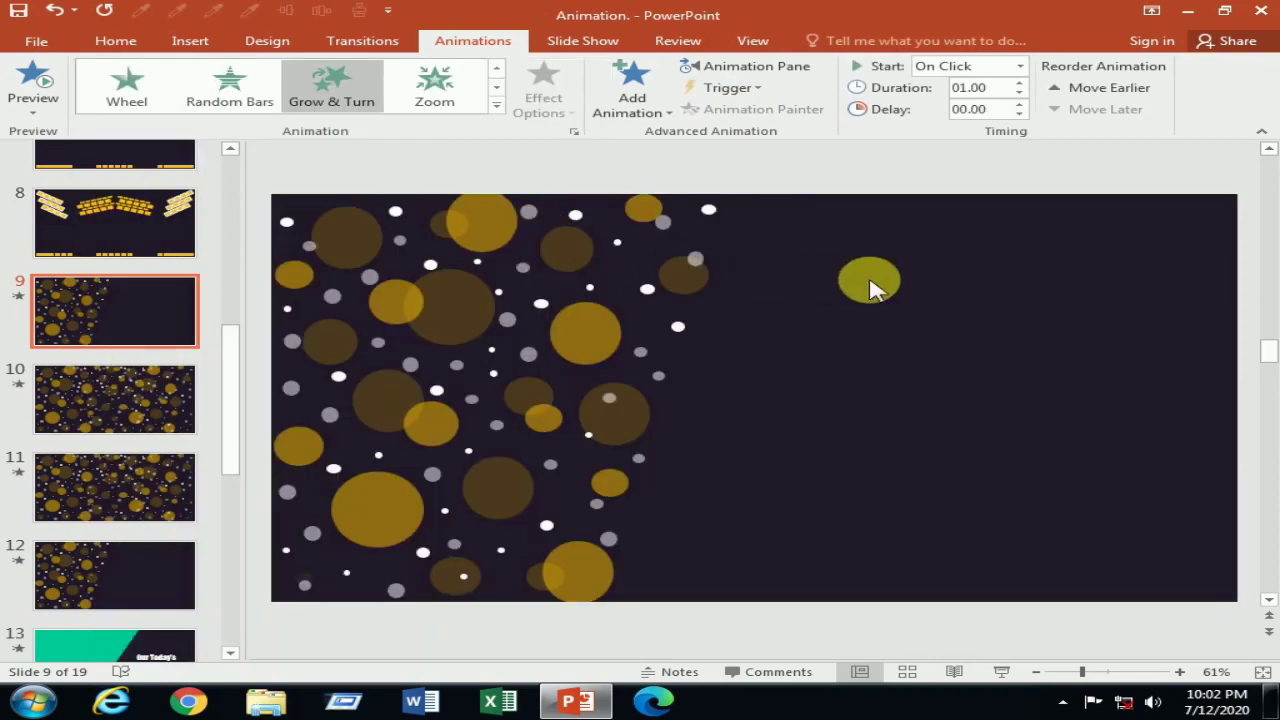
{"action": "left_click", "coordinate": [1013, 68]}
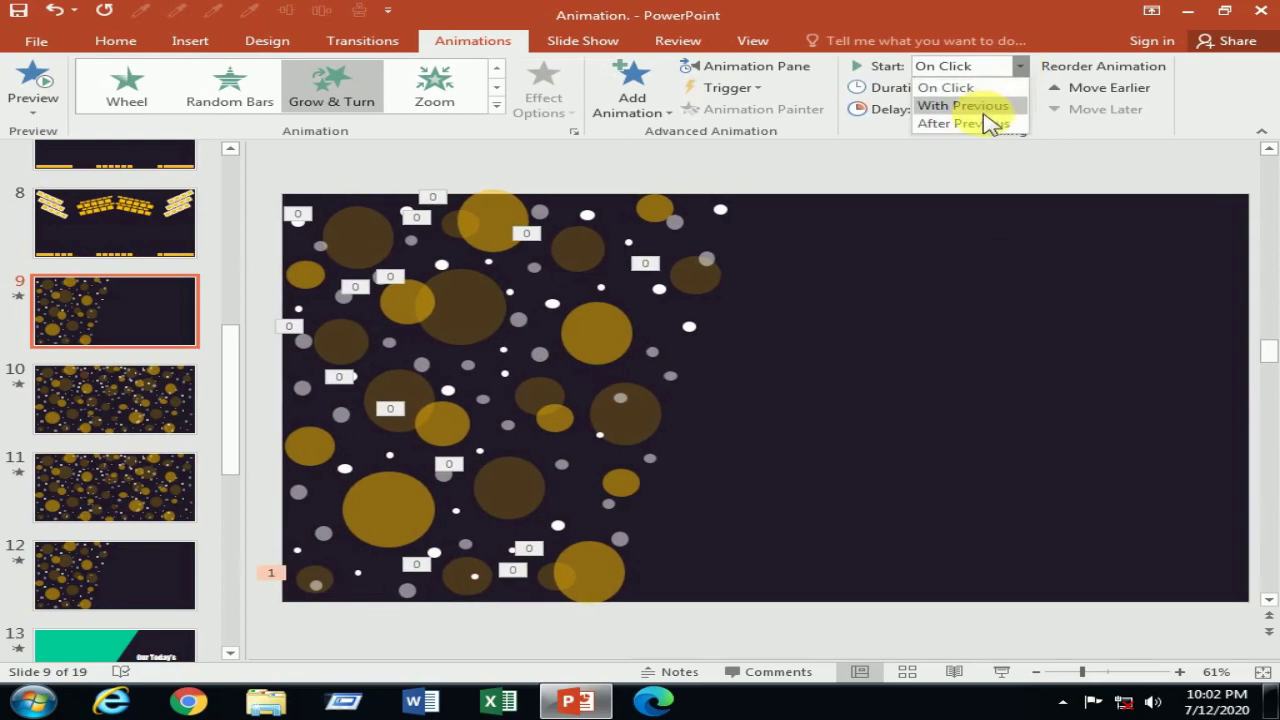
{"action": "left_click", "coordinate": [990, 106]}
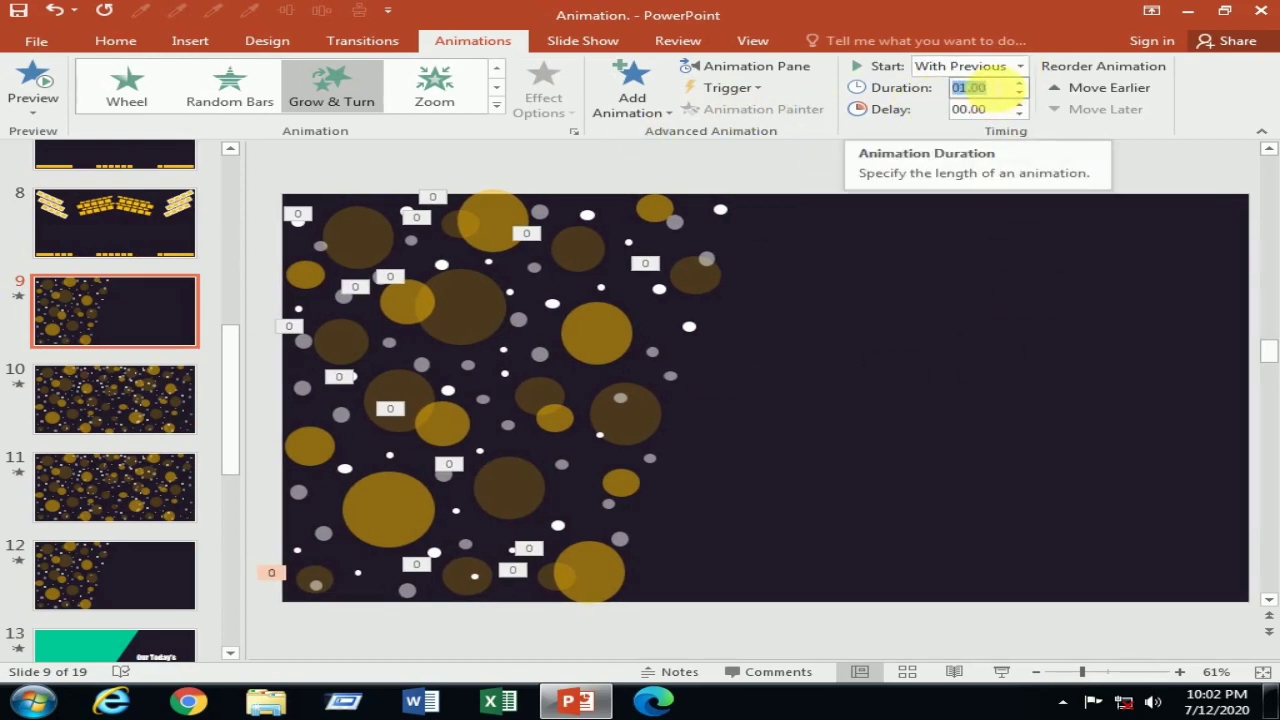
{"action": "type", "text": ".5"}
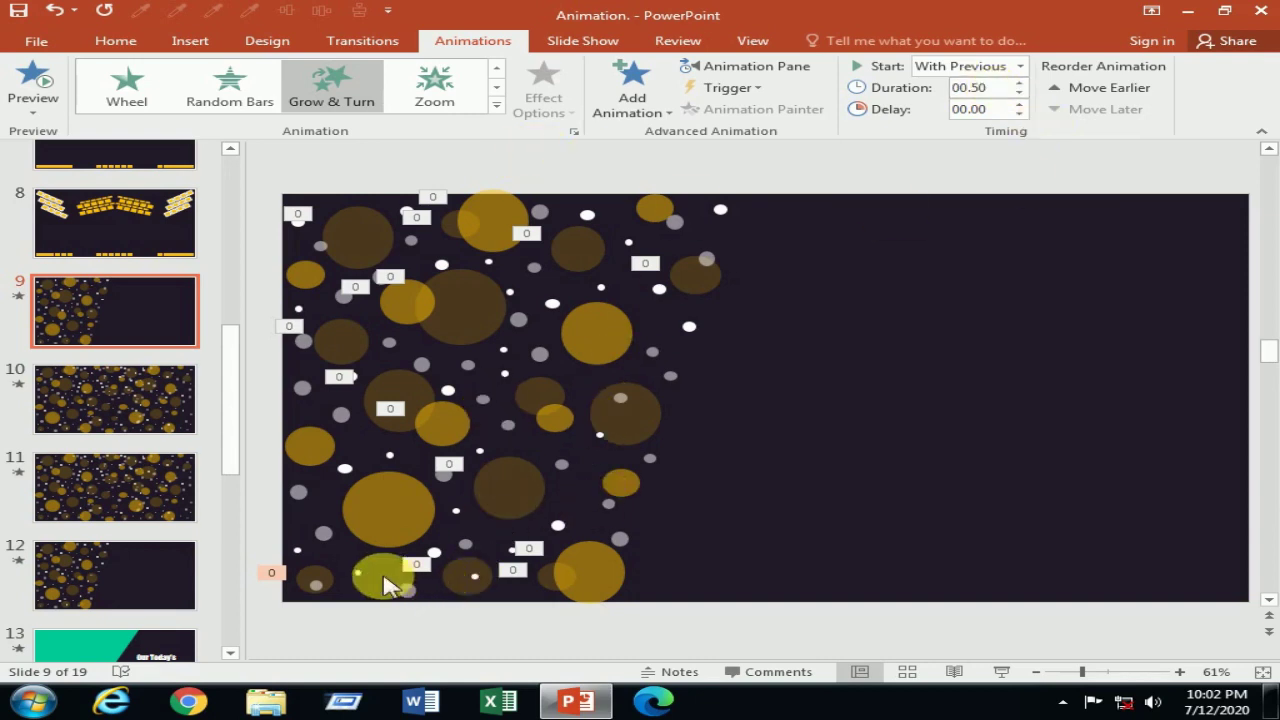
- Apply Grow & Turn With Previous to the top-left bubble and pick up its animation to copy
{"action": "left_click", "coordinate": [304, 288]}
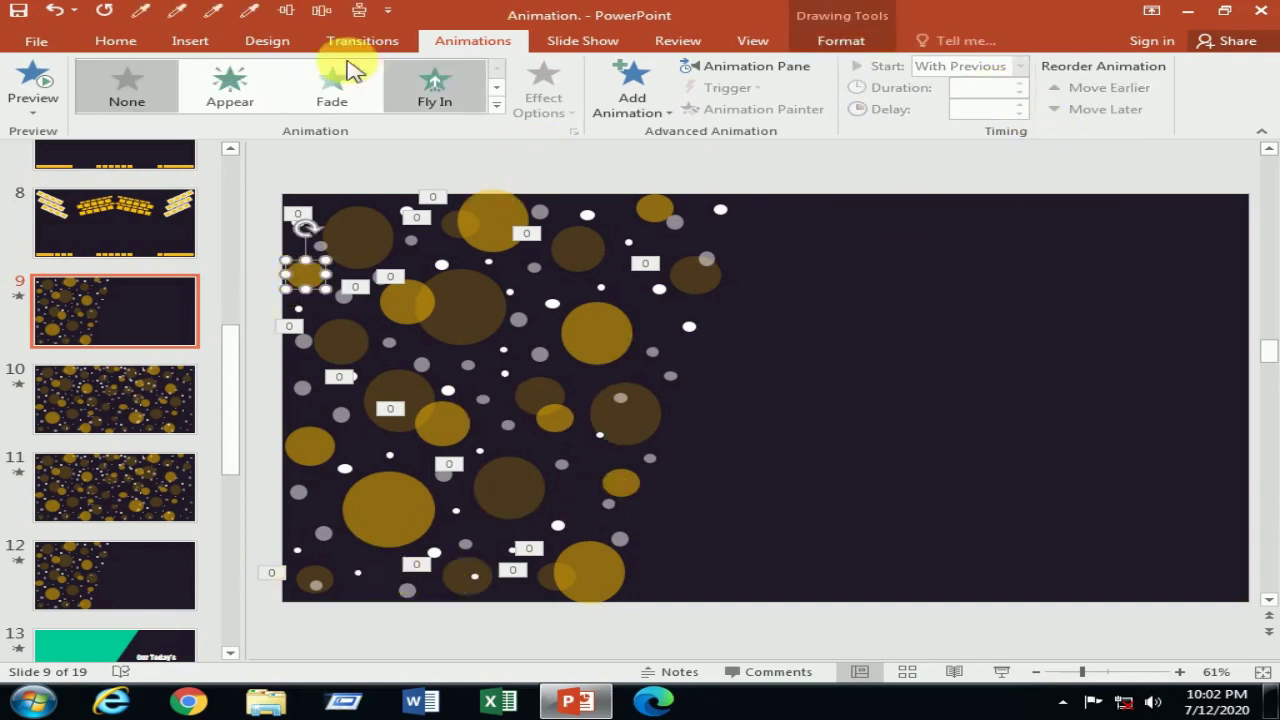
{"action": "left_click", "coordinate": [498, 105]}
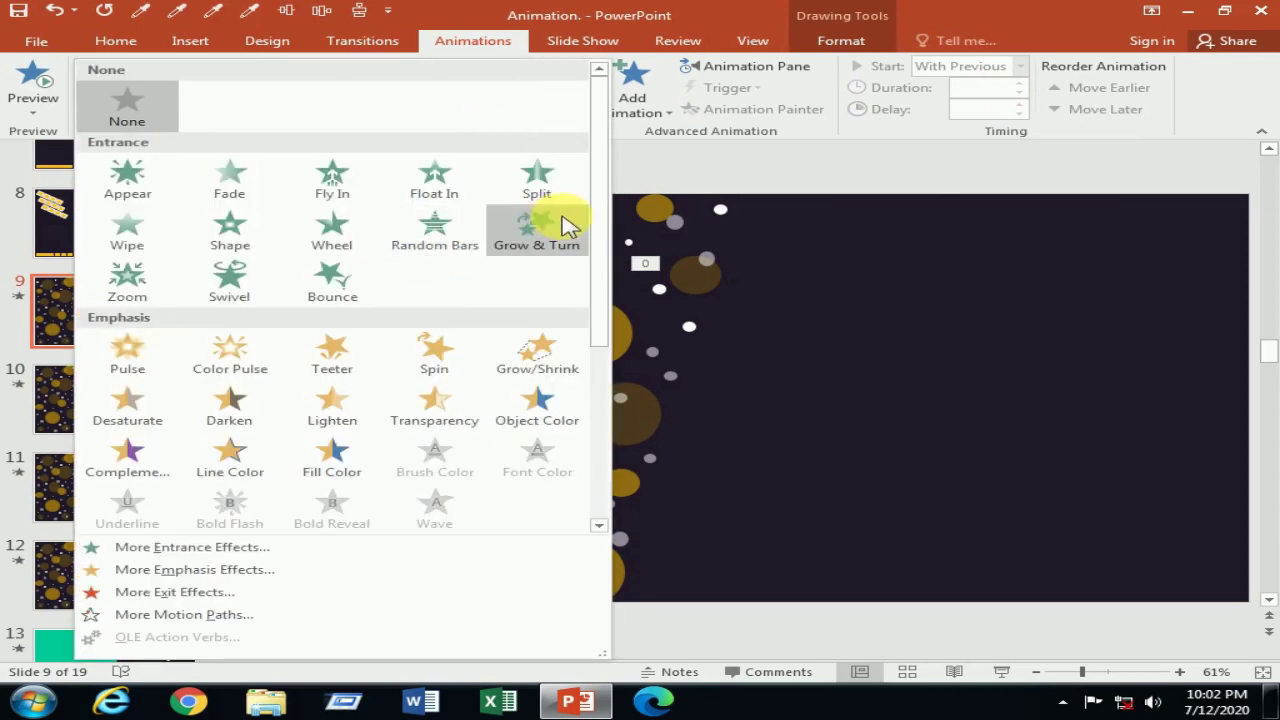
{"action": "left_click", "coordinate": [531, 226]}
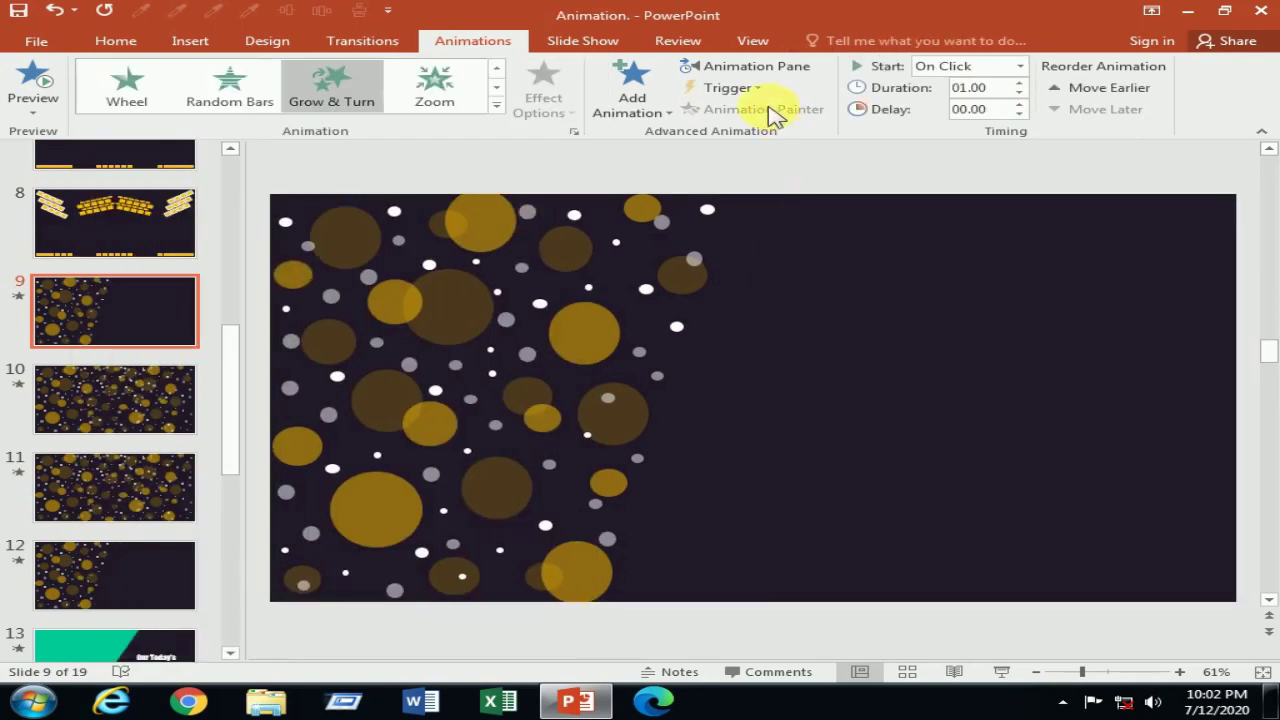
{"action": "left_click", "coordinate": [968, 66]}
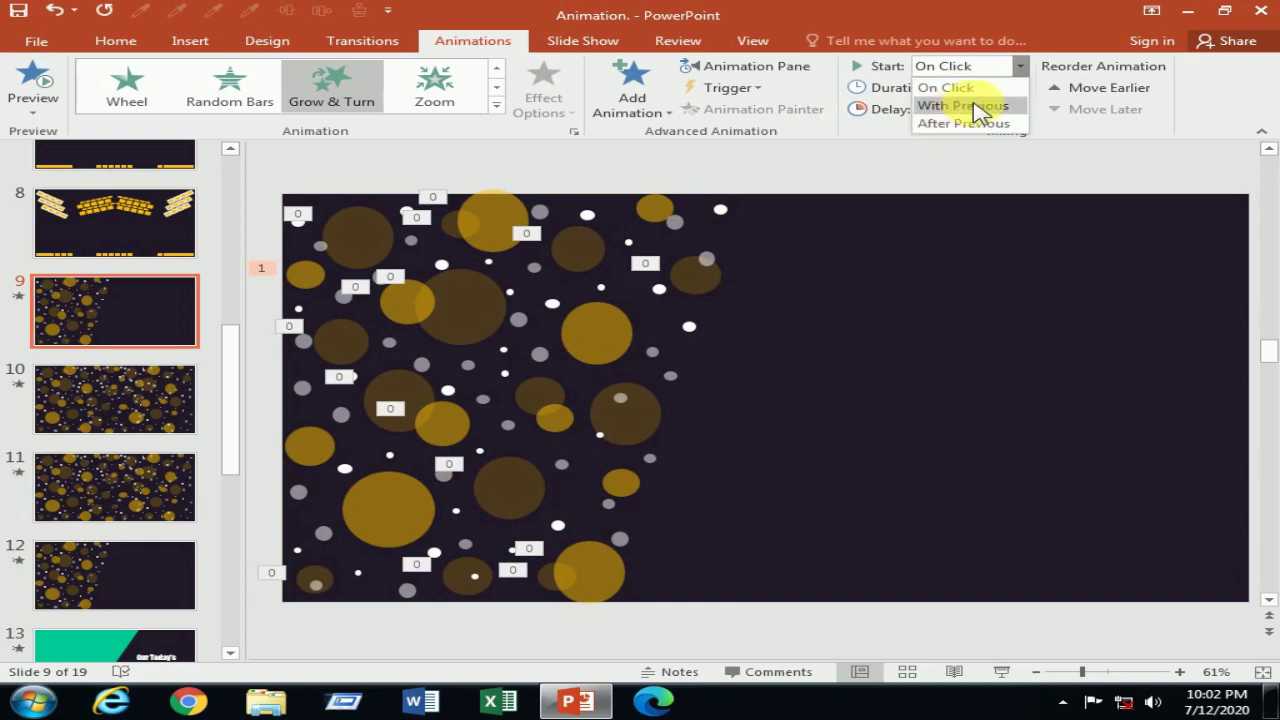
{"action": "left_click", "coordinate": [968, 108]}
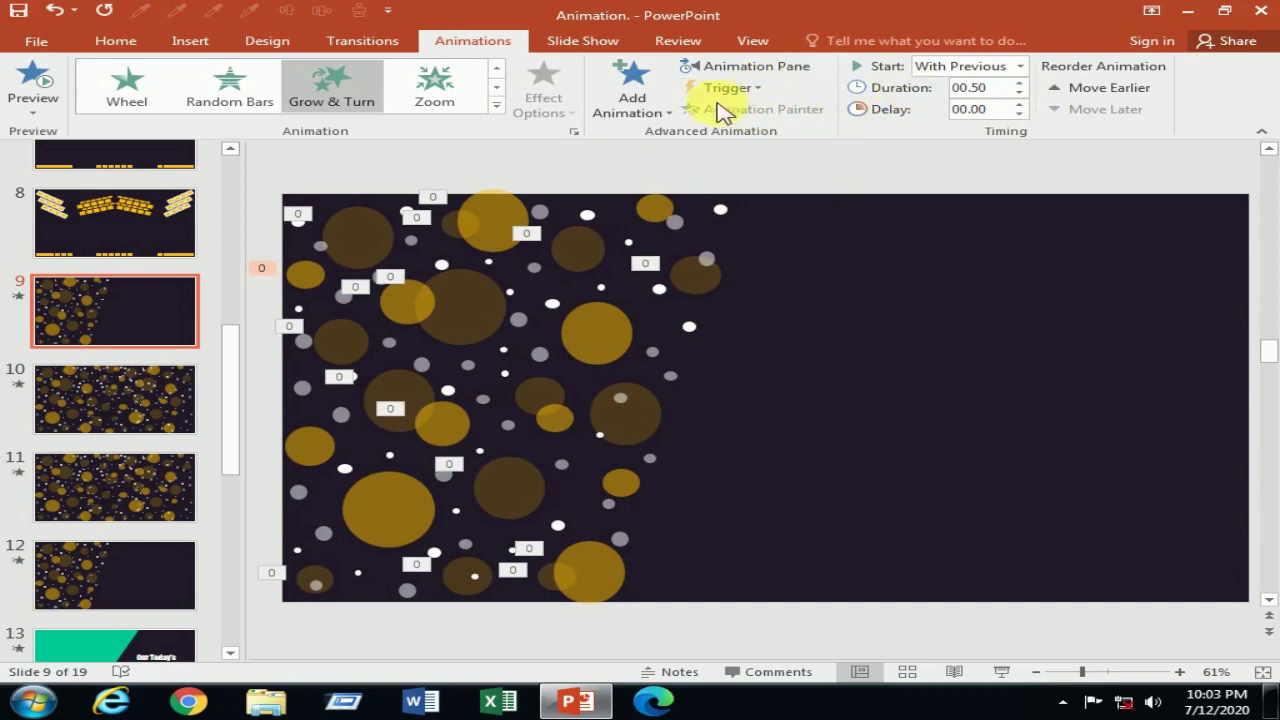
{"action": "left_click", "coordinate": [325, 280]}
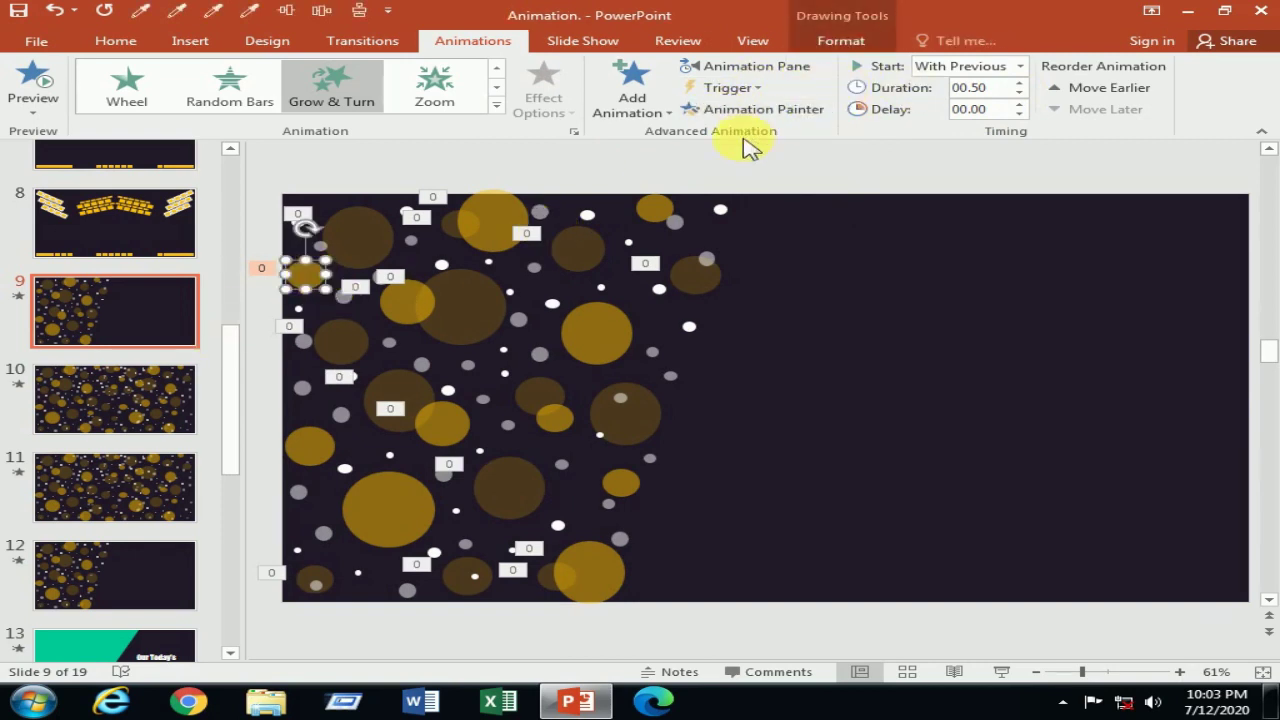
{"action": "left_click", "coordinate": [757, 109]}
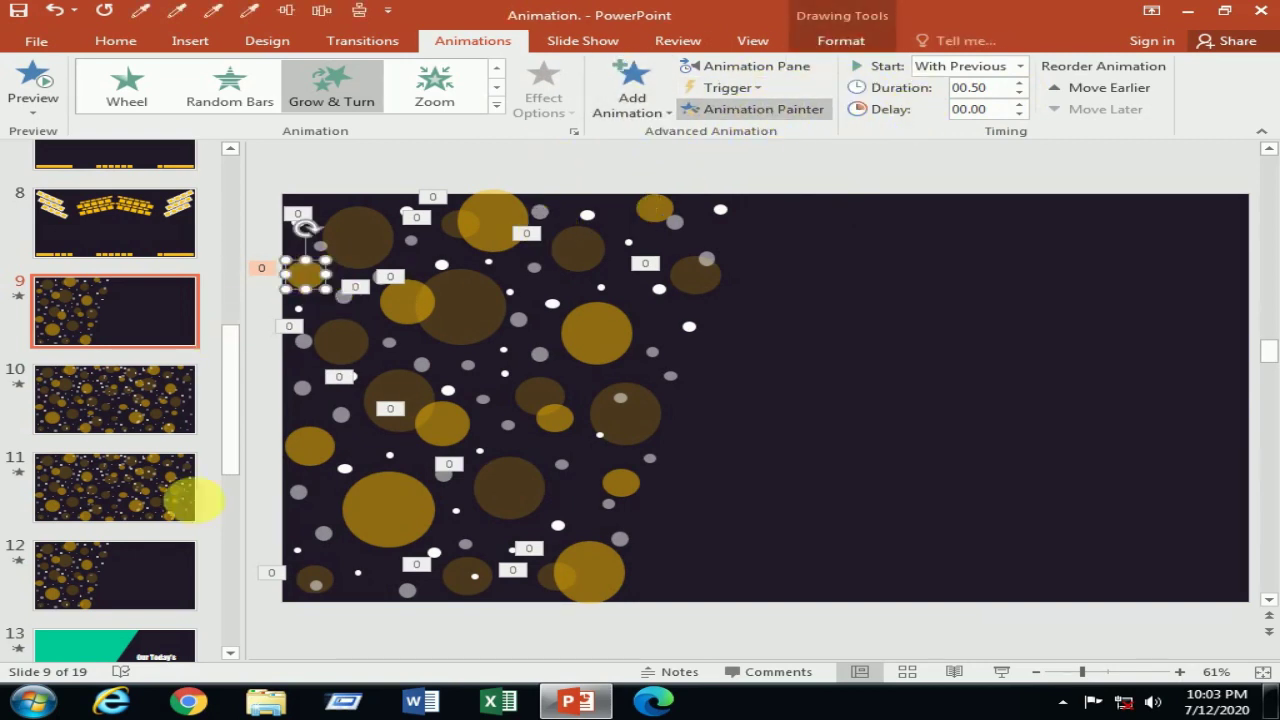
- Paint the Grow & Turn entrance onto gold bubbles at lower left, middle, lower right and top
{"action": "left_click", "coordinate": [308, 447]}
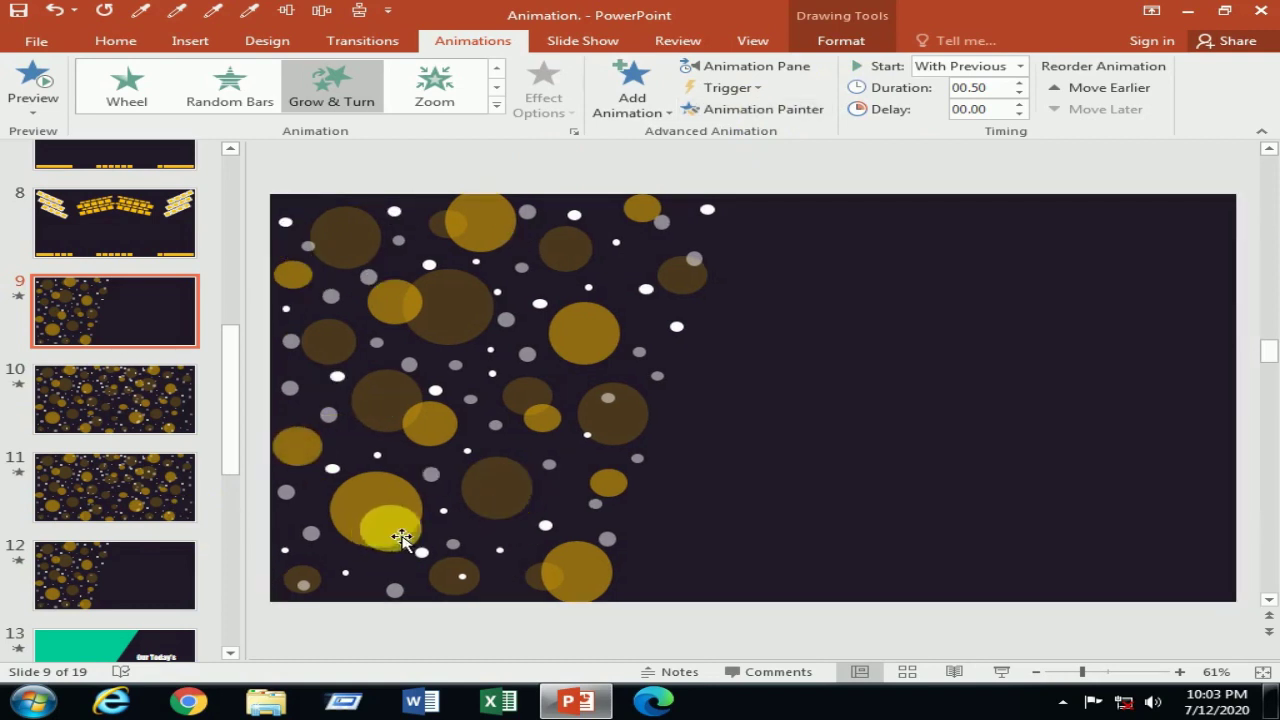
{"action": "left_click", "coordinate": [762, 112]}
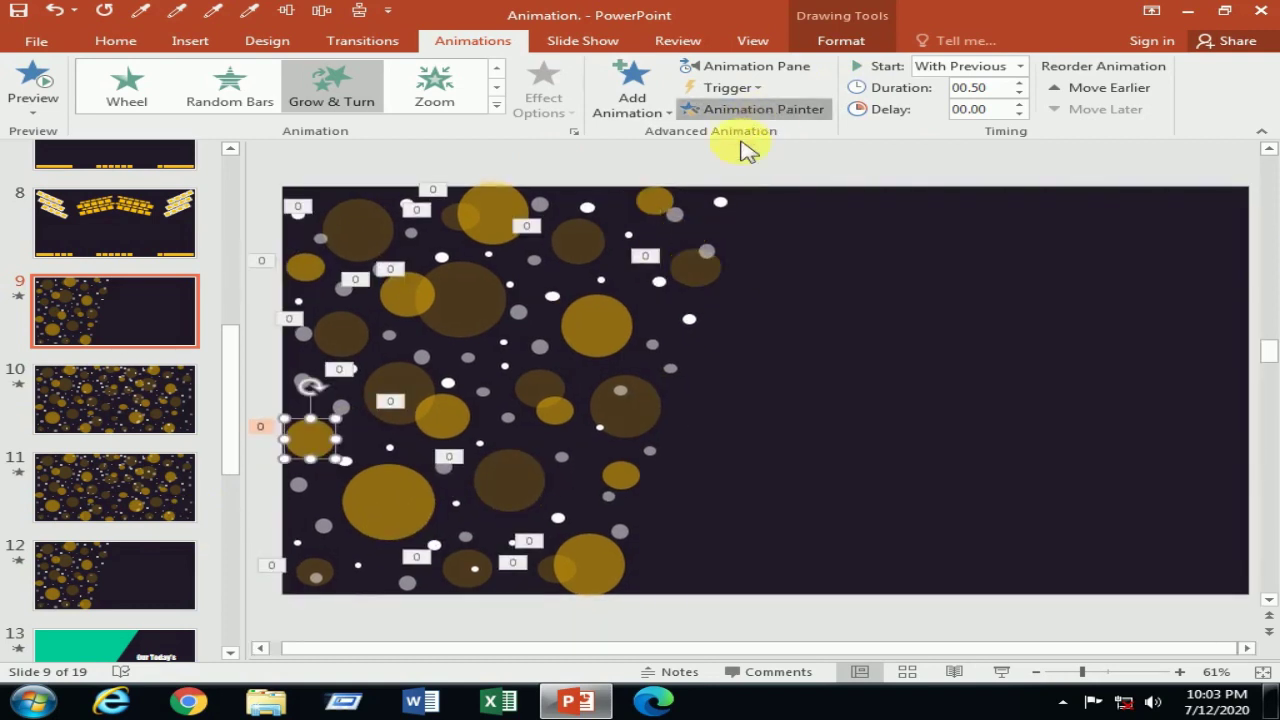
{"action": "left_click", "coordinate": [390, 525]}
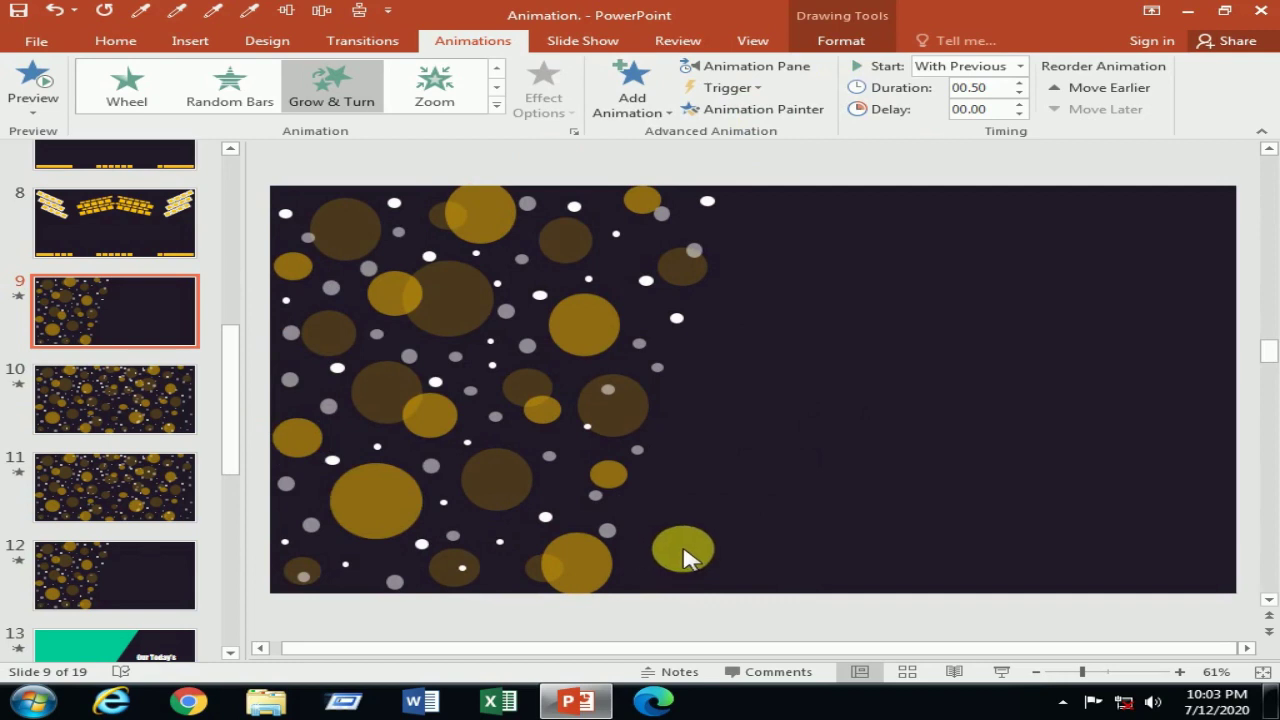
{"action": "left_click", "coordinate": [768, 110]}
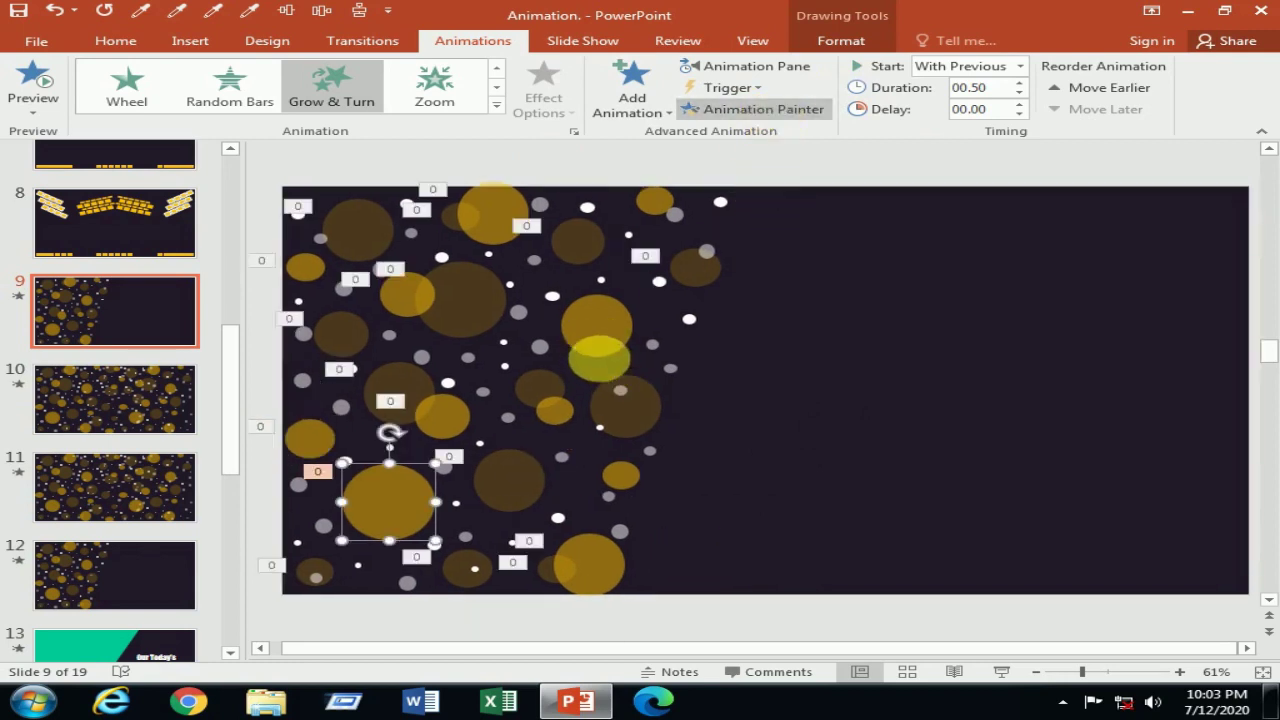
{"action": "left_click", "coordinate": [600, 330]}
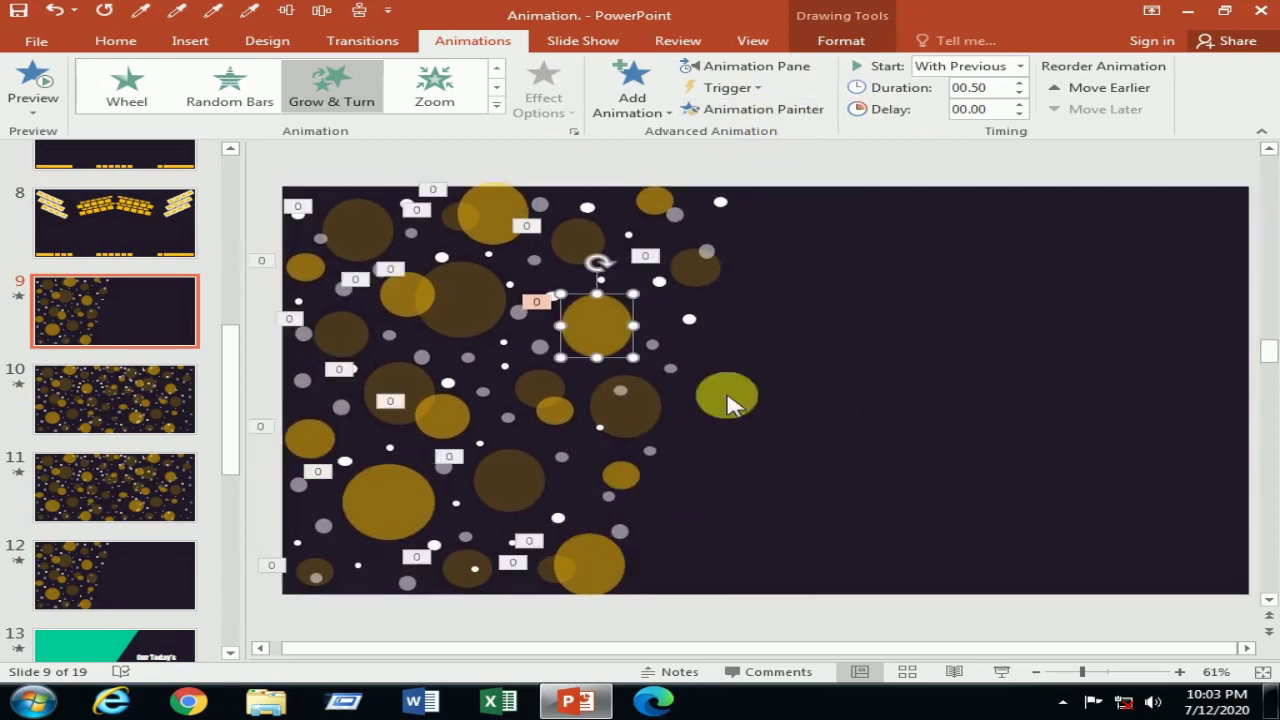
{"action": "left_click", "coordinate": [766, 110]}
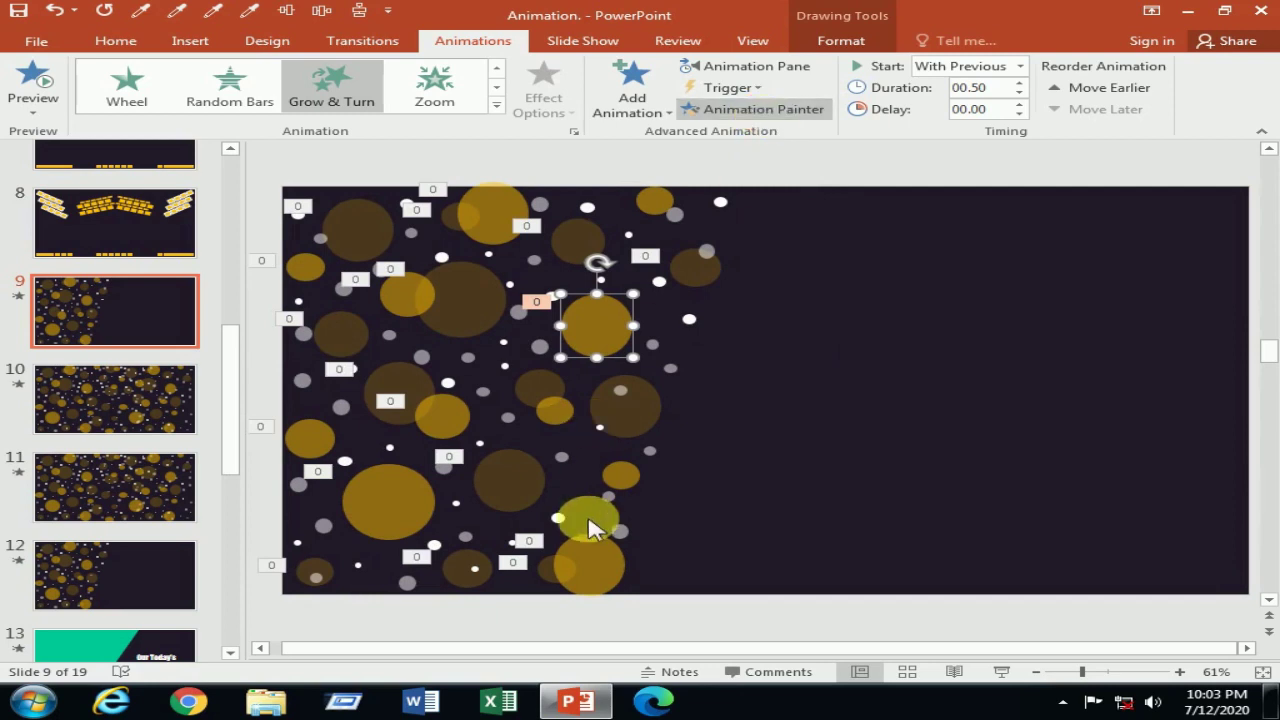
{"action": "left_click", "coordinate": [630, 483]}
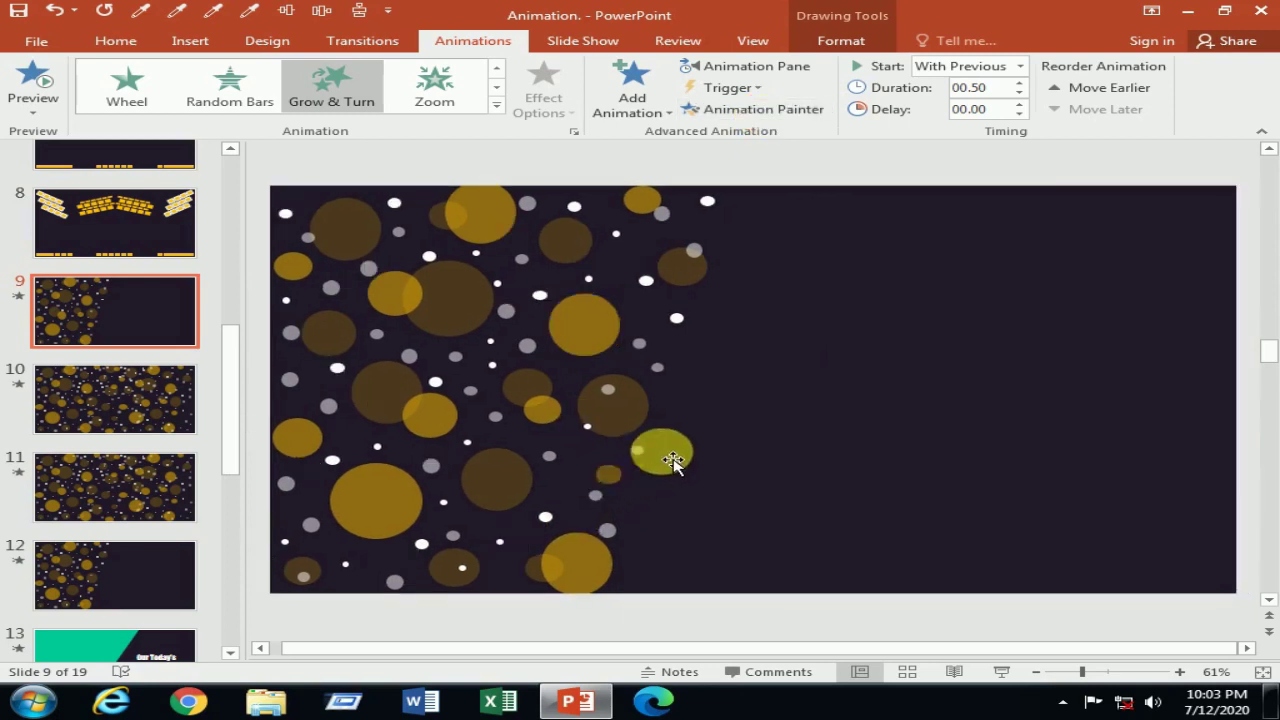
{"action": "left_click", "coordinate": [766, 109]}
{"action": "left_click", "coordinate": [657, 206]}
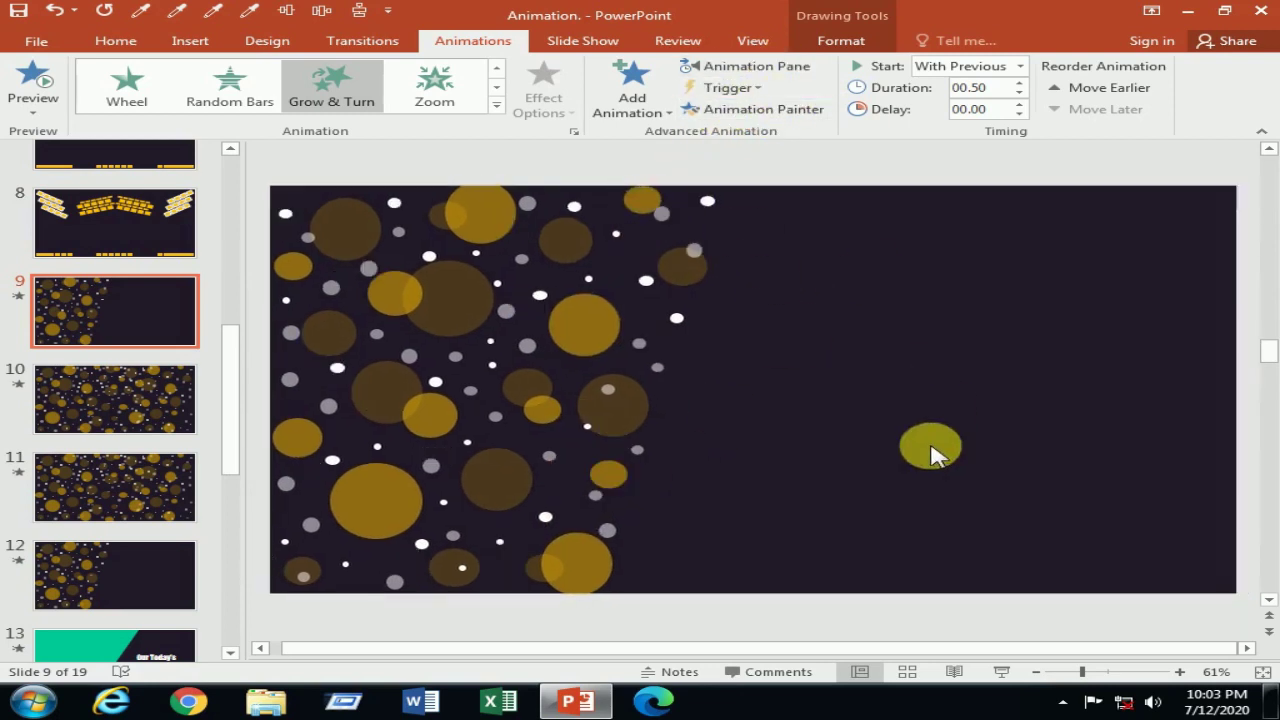
{"action": "left_click", "coordinate": [1005, 674]}
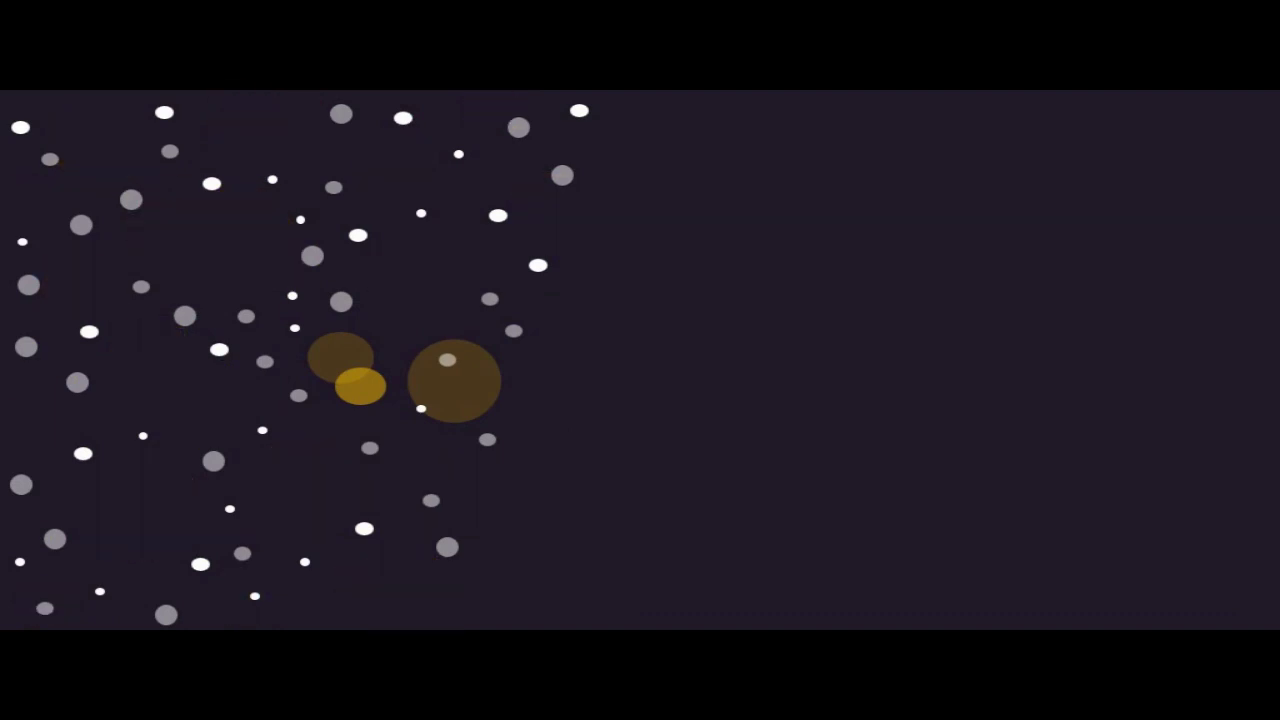
{"action": "key", "text": "Right"}
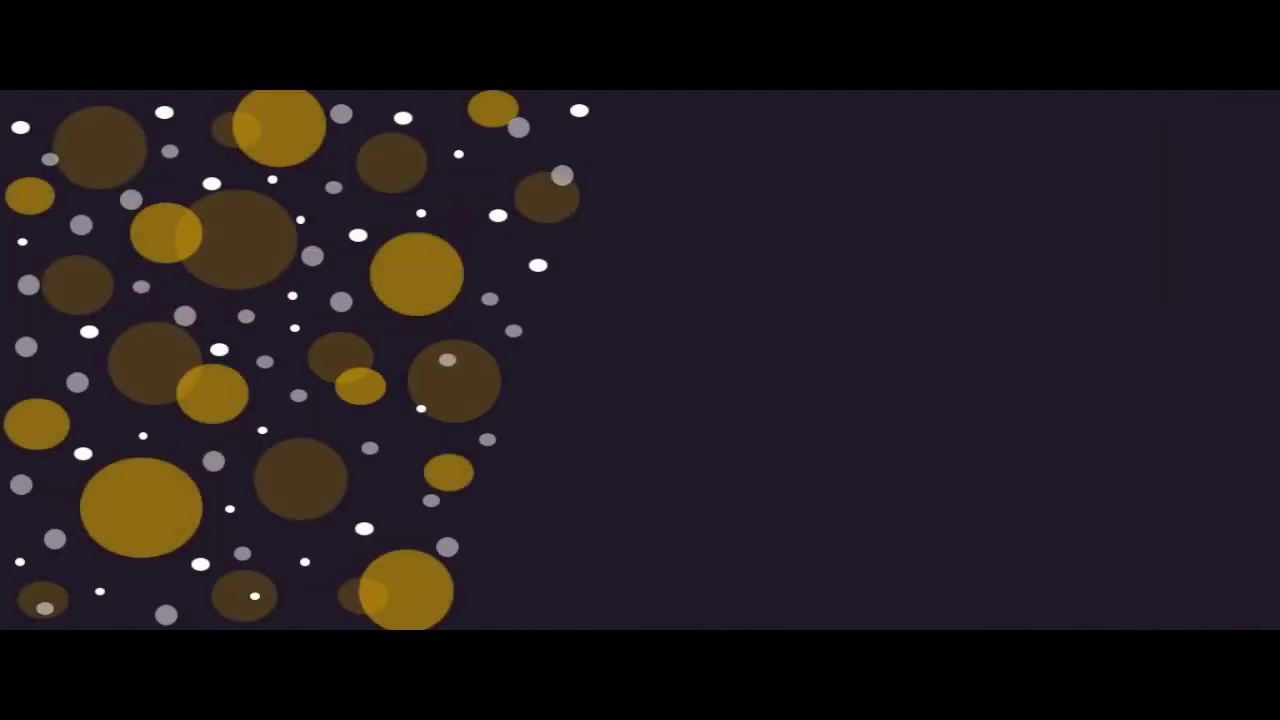
{"action": "key", "text": "Escape"}
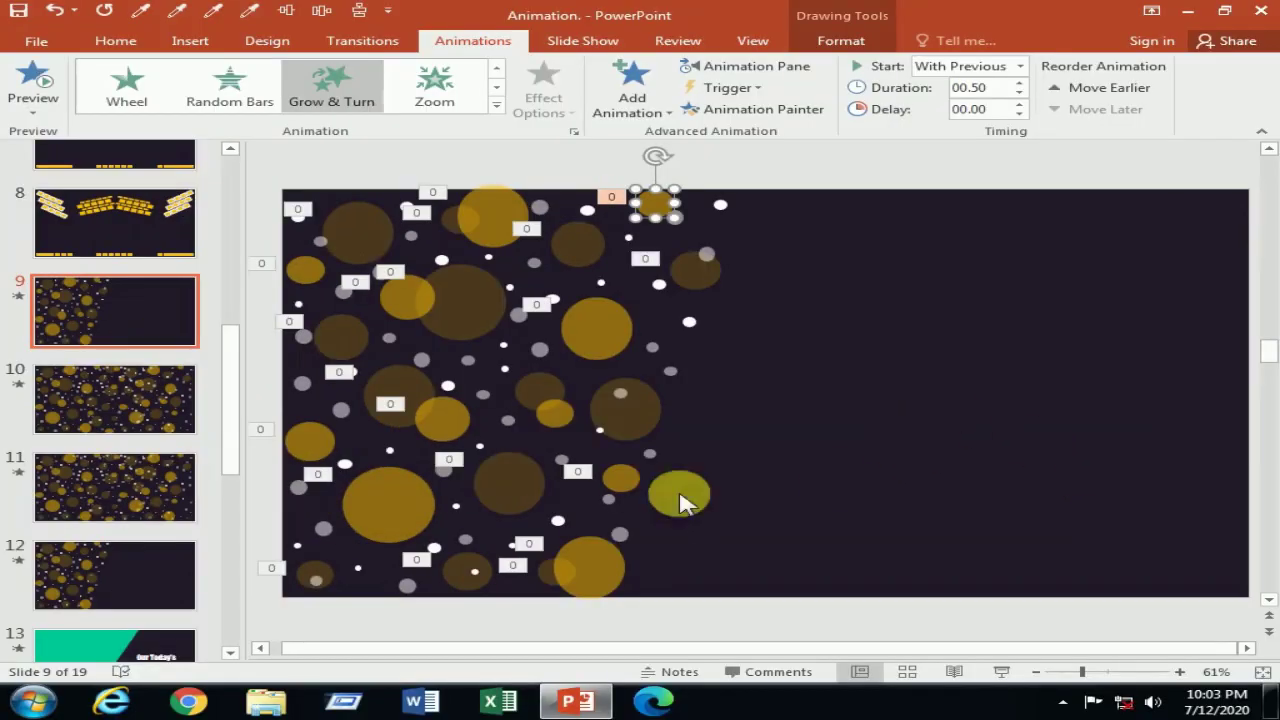
- Copy the Zoom entrance from an animated bubble onto another nearby bubble
{"action": "left_click", "coordinate": [540, 488]}
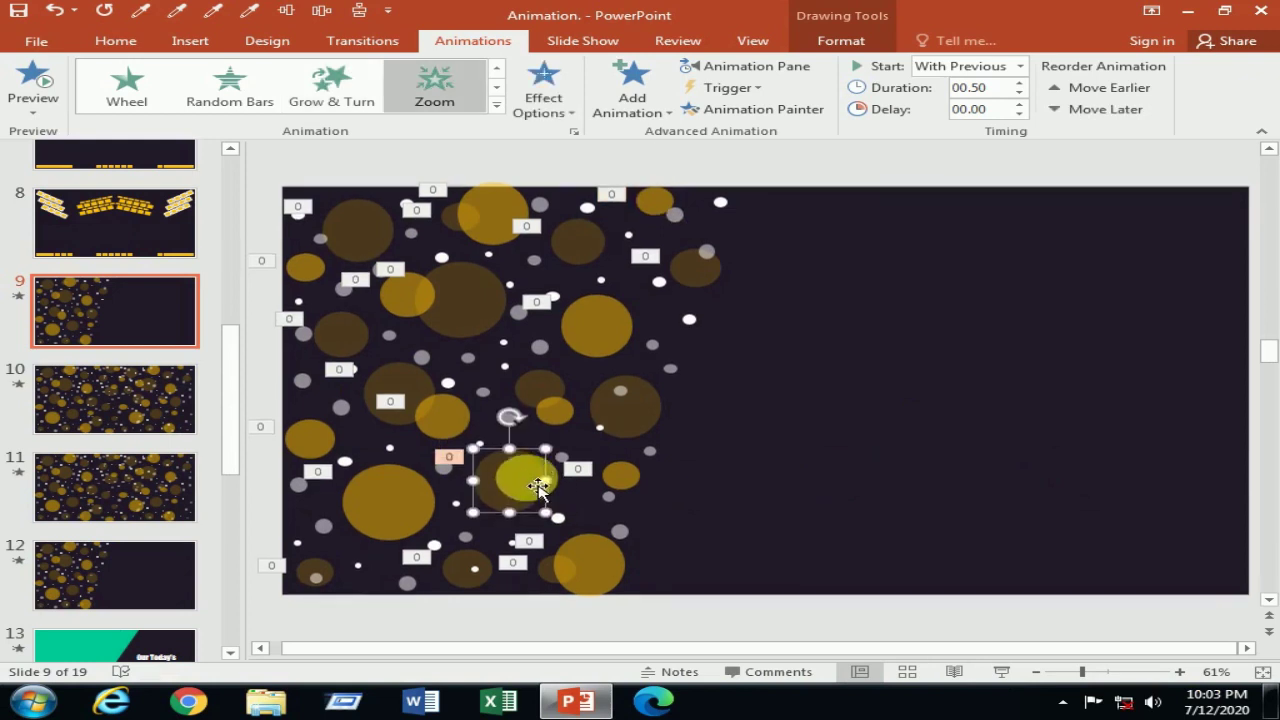
{"action": "left_click", "coordinate": [770, 115]}
{"action": "left_click", "coordinate": [652, 422]}
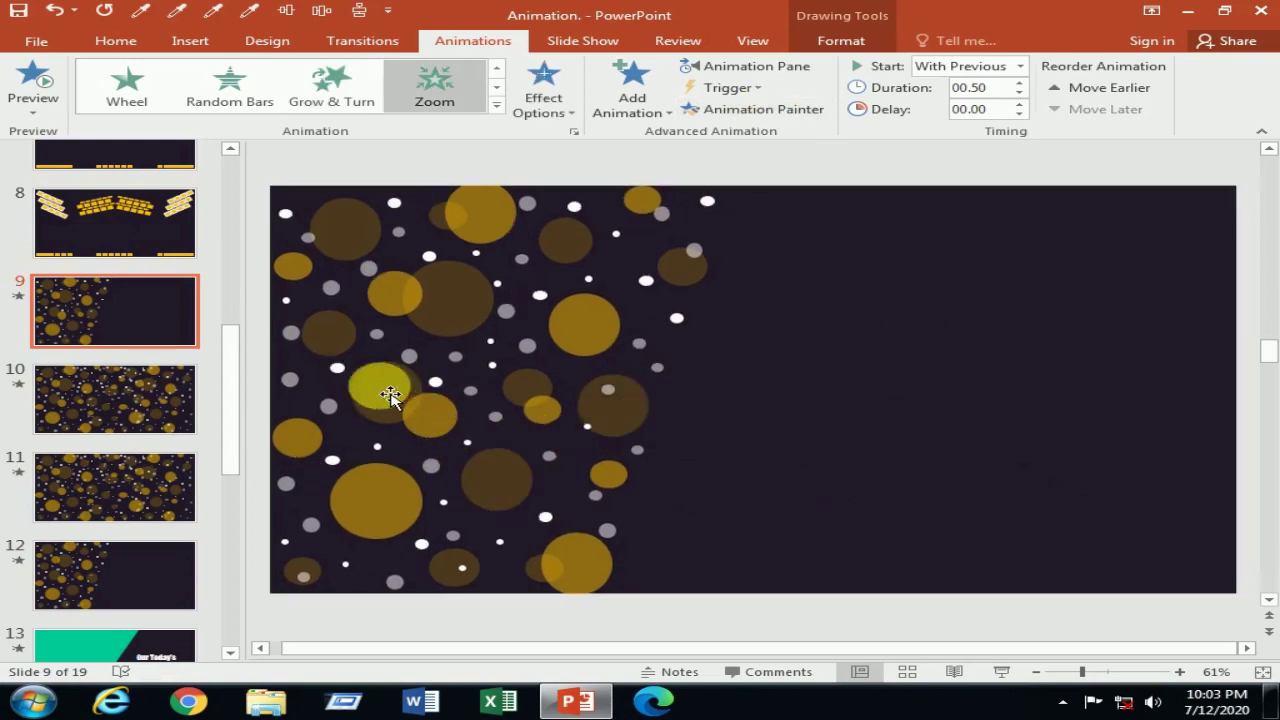
- Copy the Float In entrance from its bubble onto two neighbouring bubbles
{"action": "left_click", "coordinate": [400, 390]}
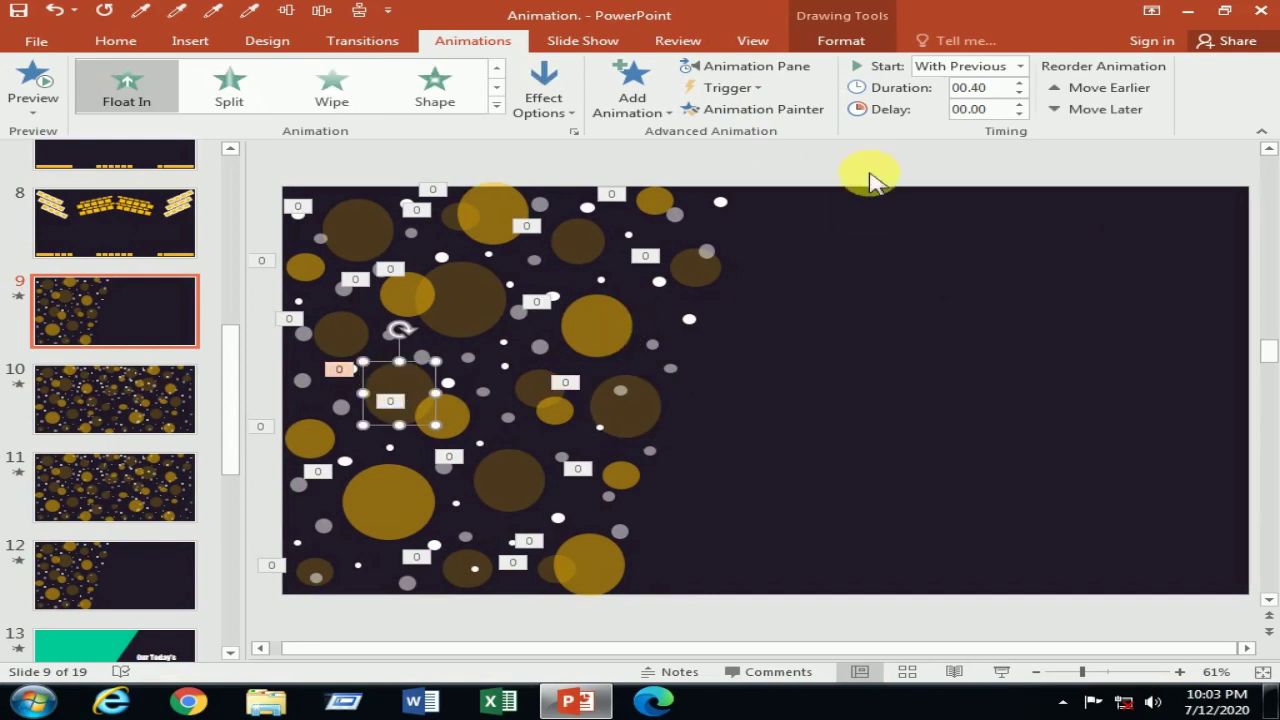
{"action": "left_click", "coordinate": [740, 112]}
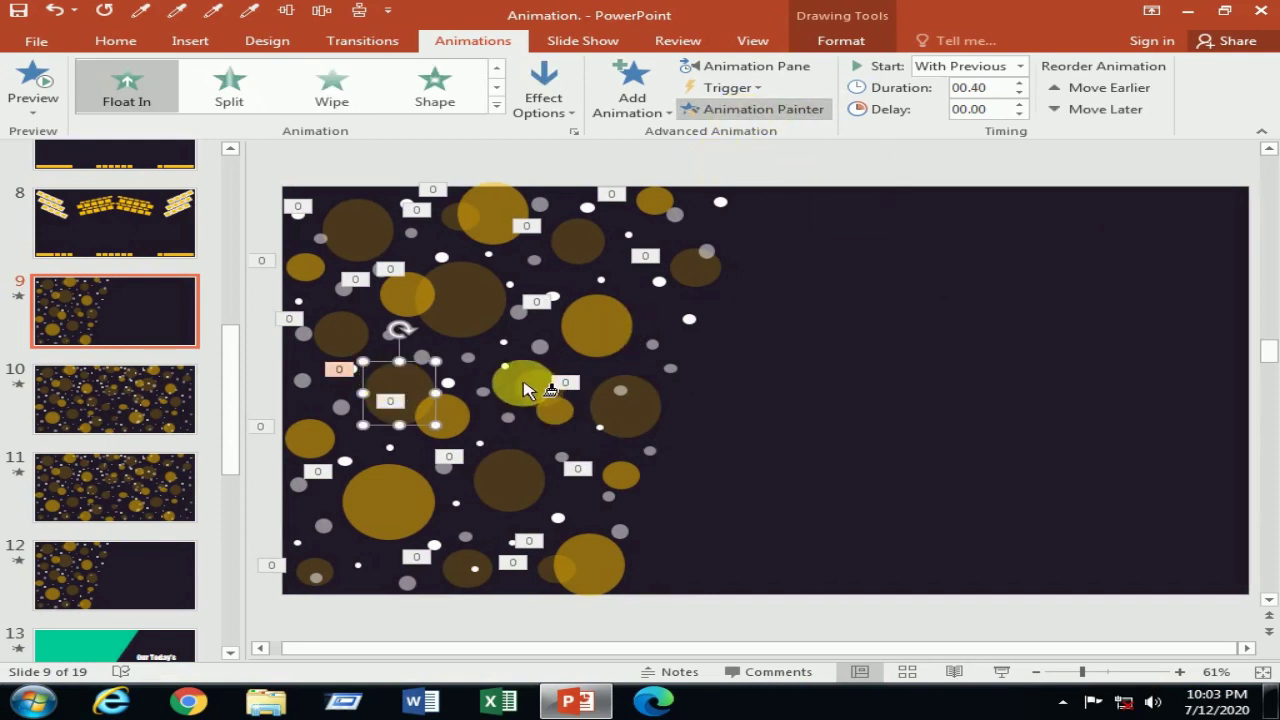
{"action": "left_click", "coordinate": [524, 390]}
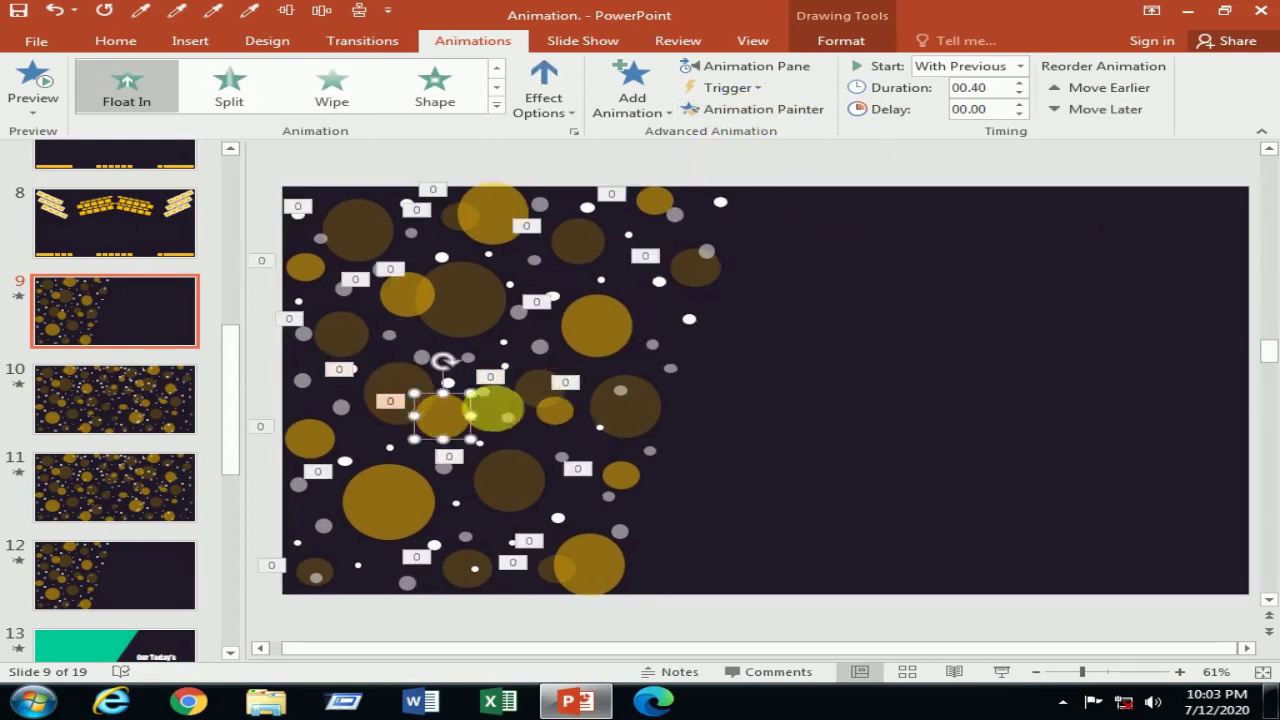
{"action": "left_click", "coordinate": [777, 112]}
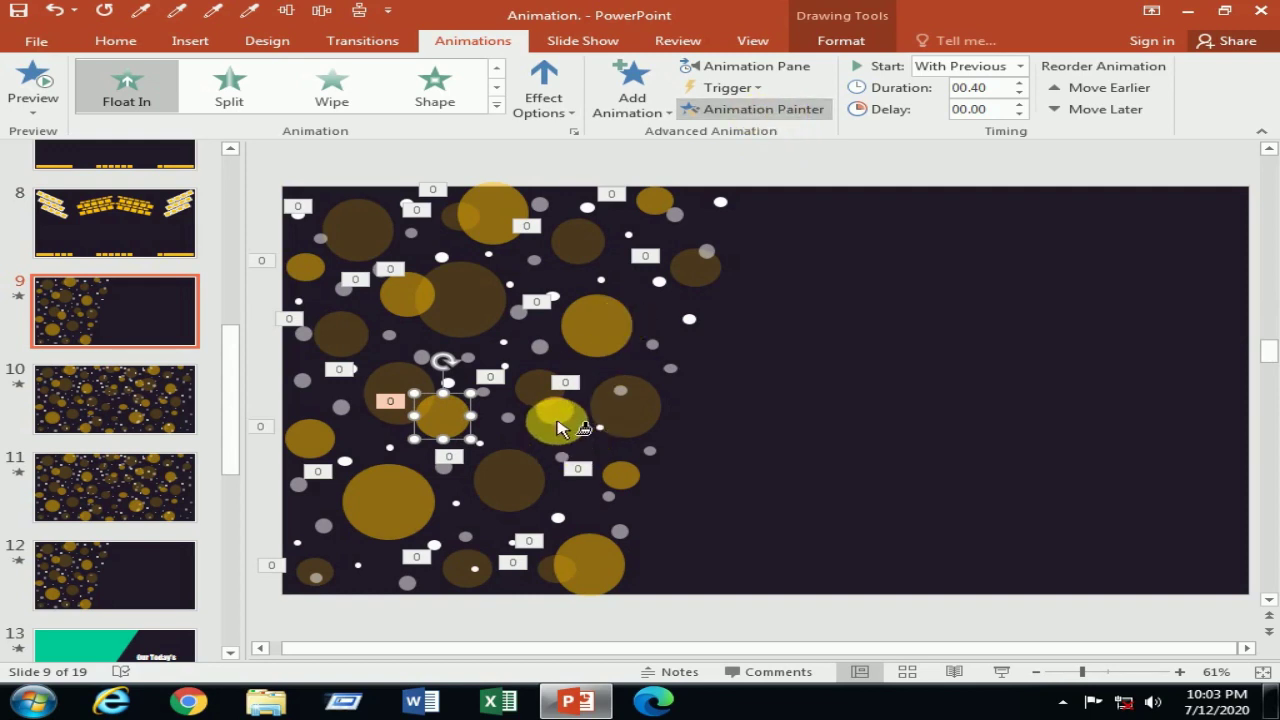
{"action": "left_click", "coordinate": [560, 424]}
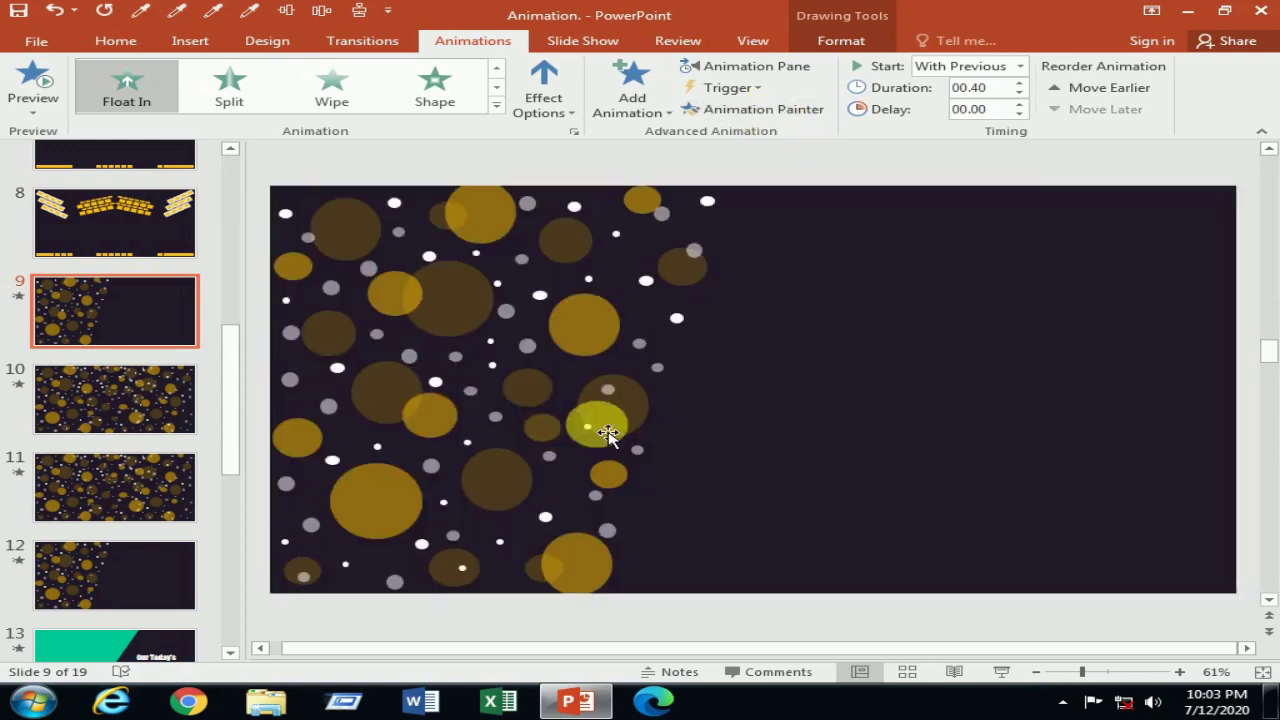
- Preview slide 9 full screen, then browse the bubbles' animation effects without applying one
{"action": "left_click", "coordinate": [1001, 671]}
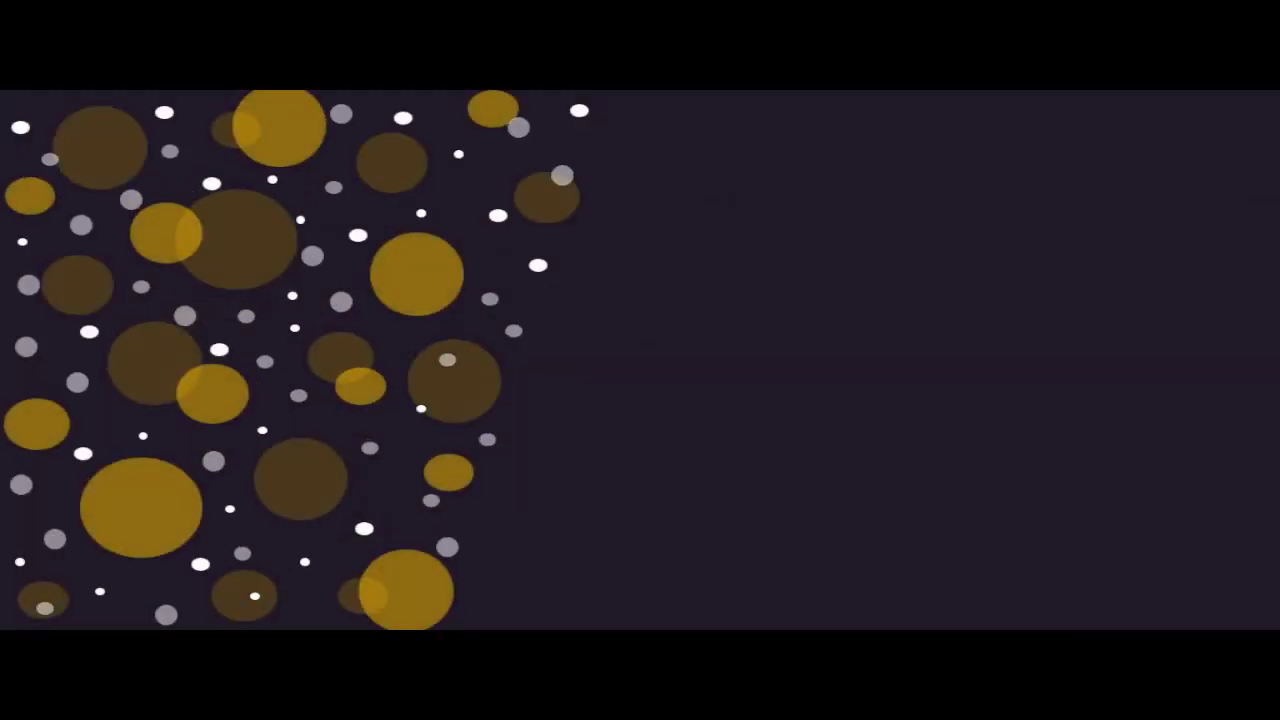
{"action": "key", "text": "Escape"}
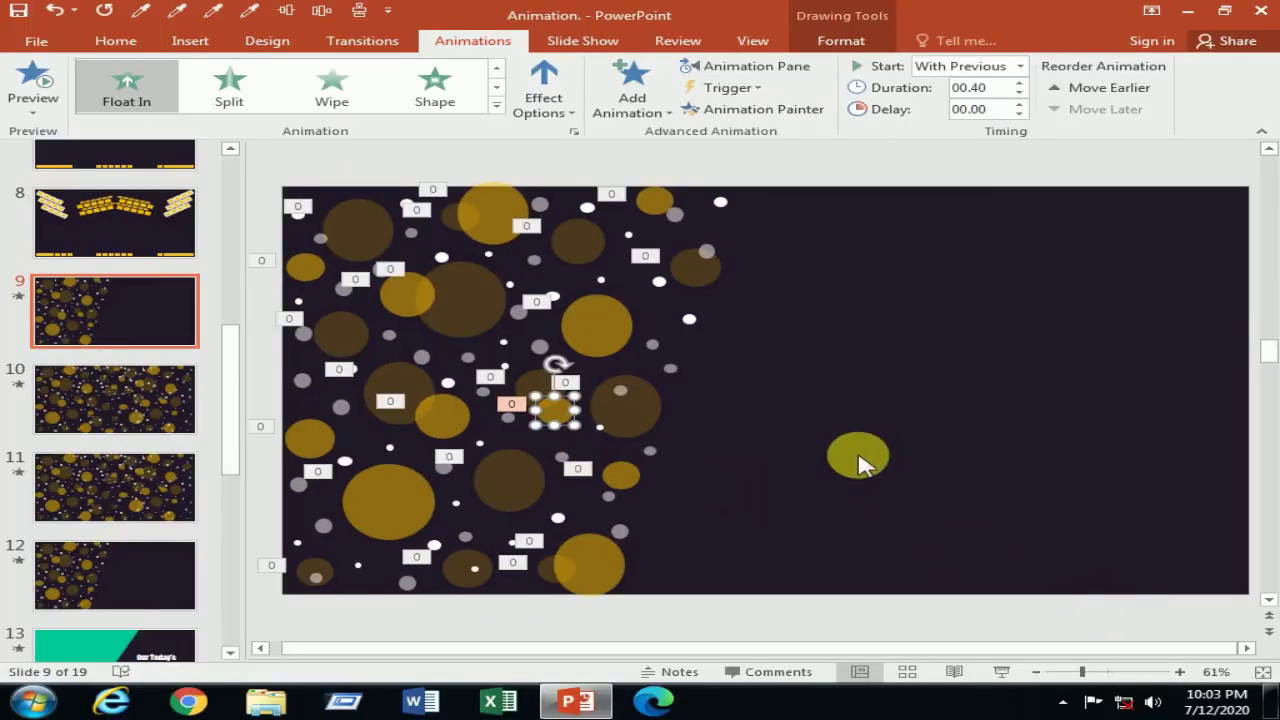
{"action": "left_click", "coordinate": [681, 376]}
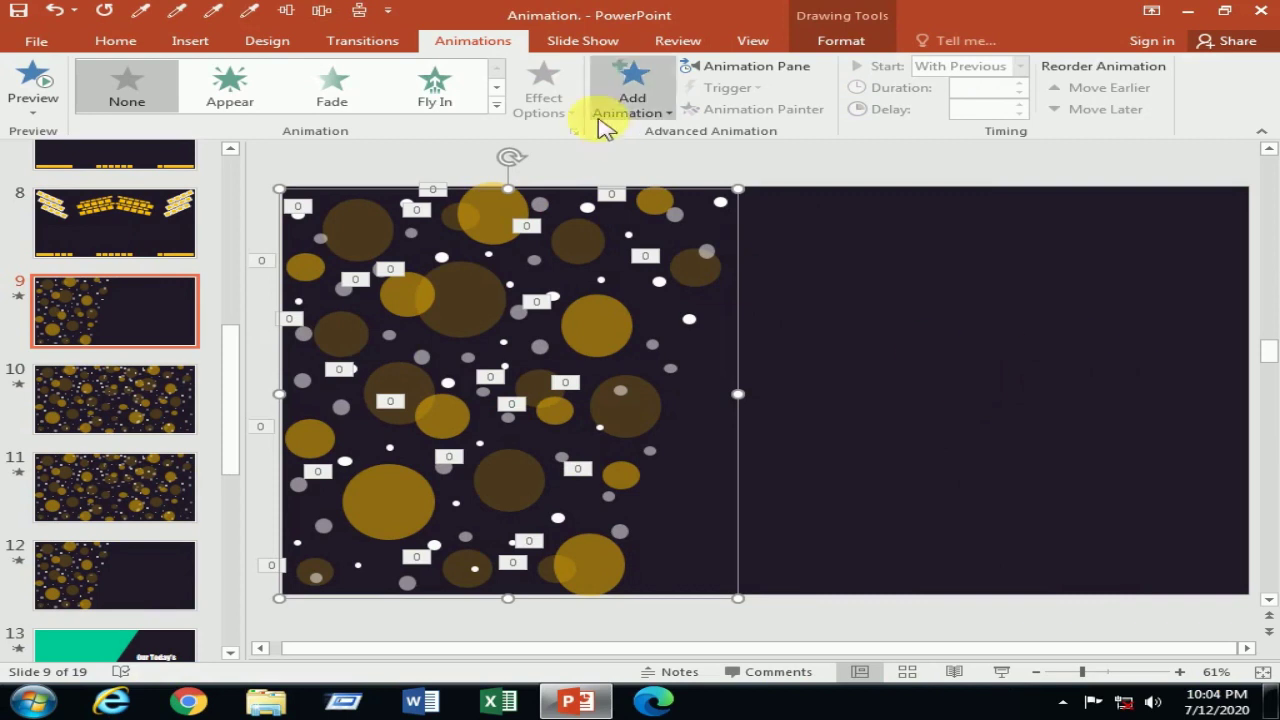
{"action": "left_click", "coordinate": [497, 106]}
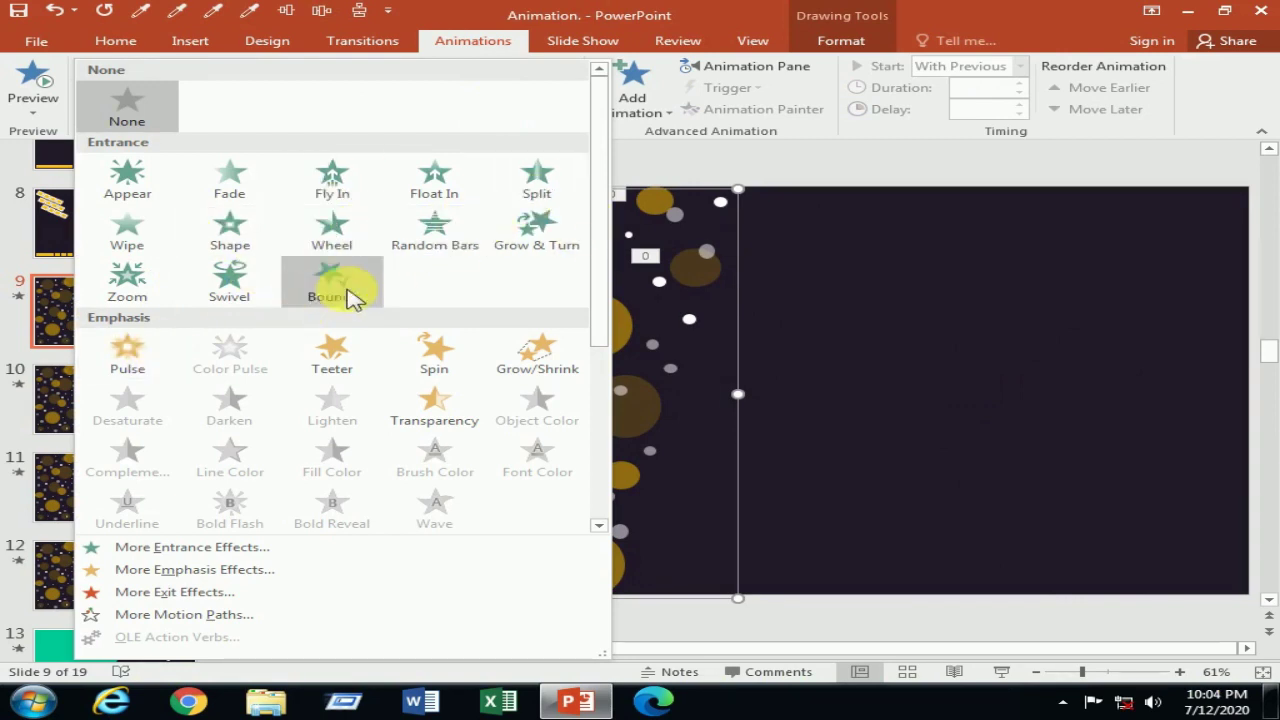
{"action": "left_click", "coordinate": [1051, 334]}
- Inspect slide 11's Zoom-animated bubbles for comparison, then return to slide 9
{"action": "left_click", "coordinate": [55, 466]}
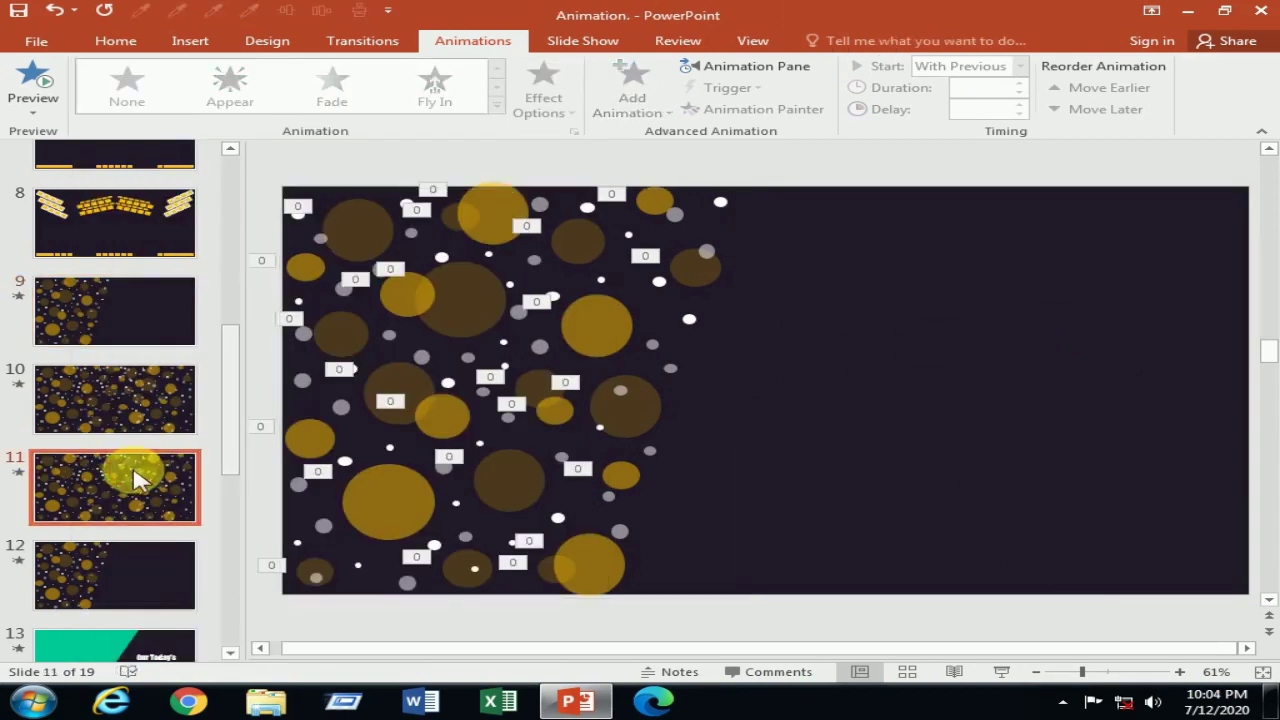
{"action": "left_click", "coordinate": [540, 238]}
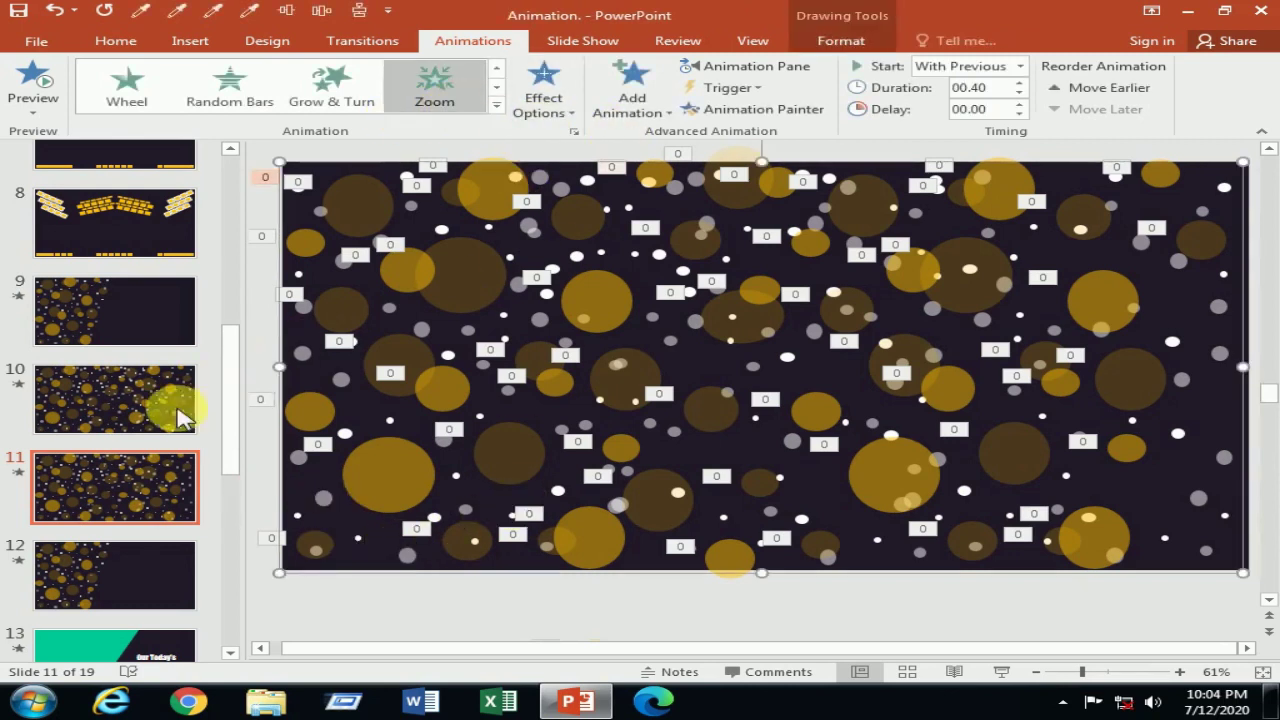
{"action": "left_click", "coordinate": [114, 314]}
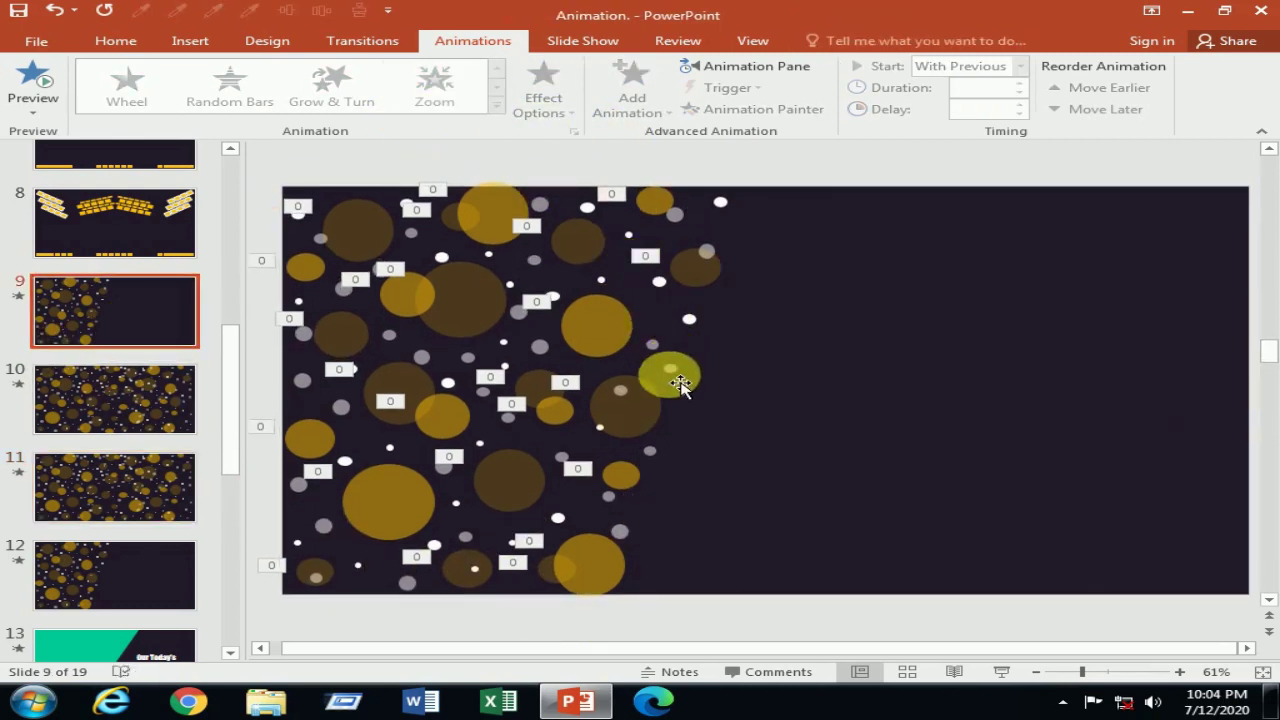
- Apply the Zoom entrance to slide 9's left-side bubble group, starting With Previous
{"action": "left_click", "coordinate": [678, 382]}
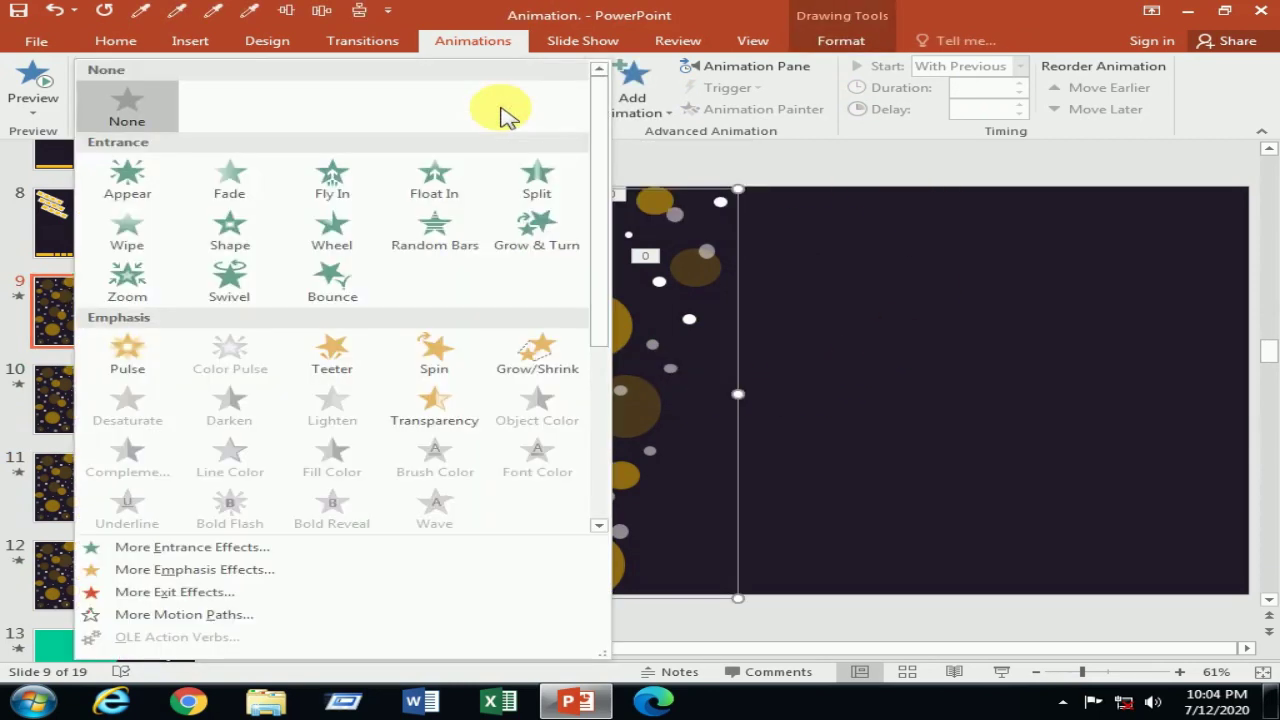
{"action": "left_click", "coordinate": [499, 108]}
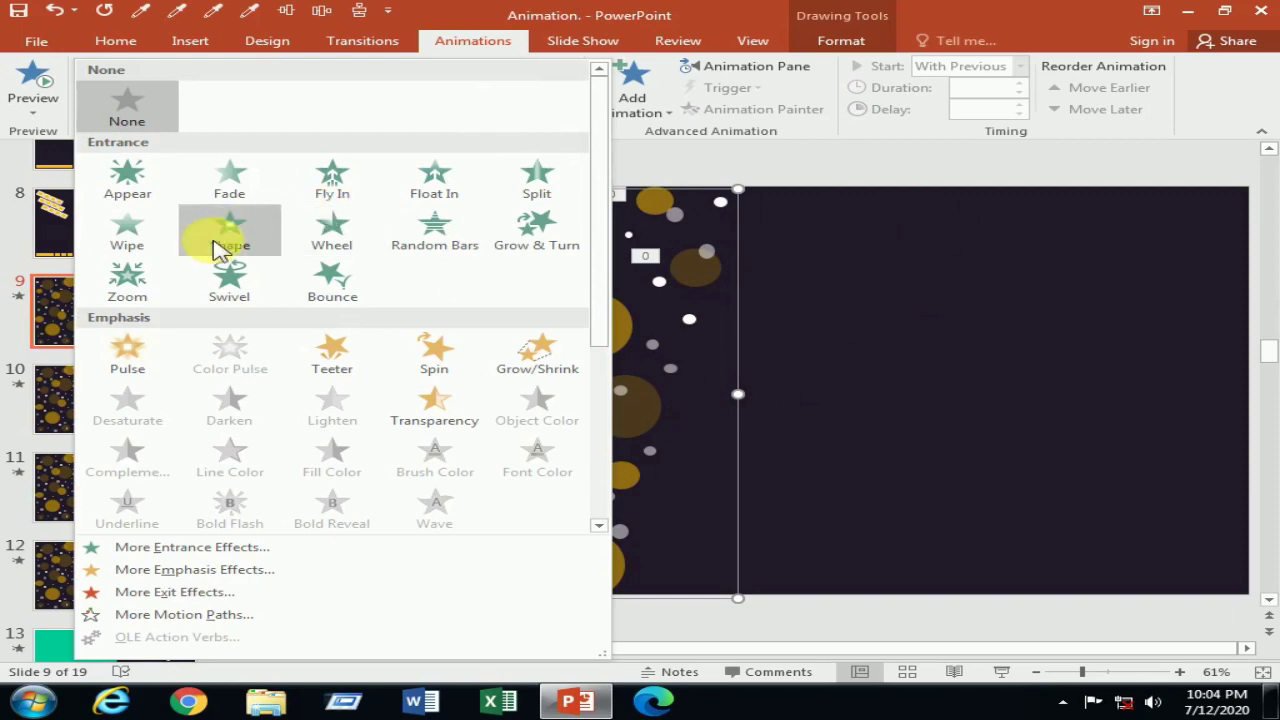
{"action": "left_click", "coordinate": [138, 290]}
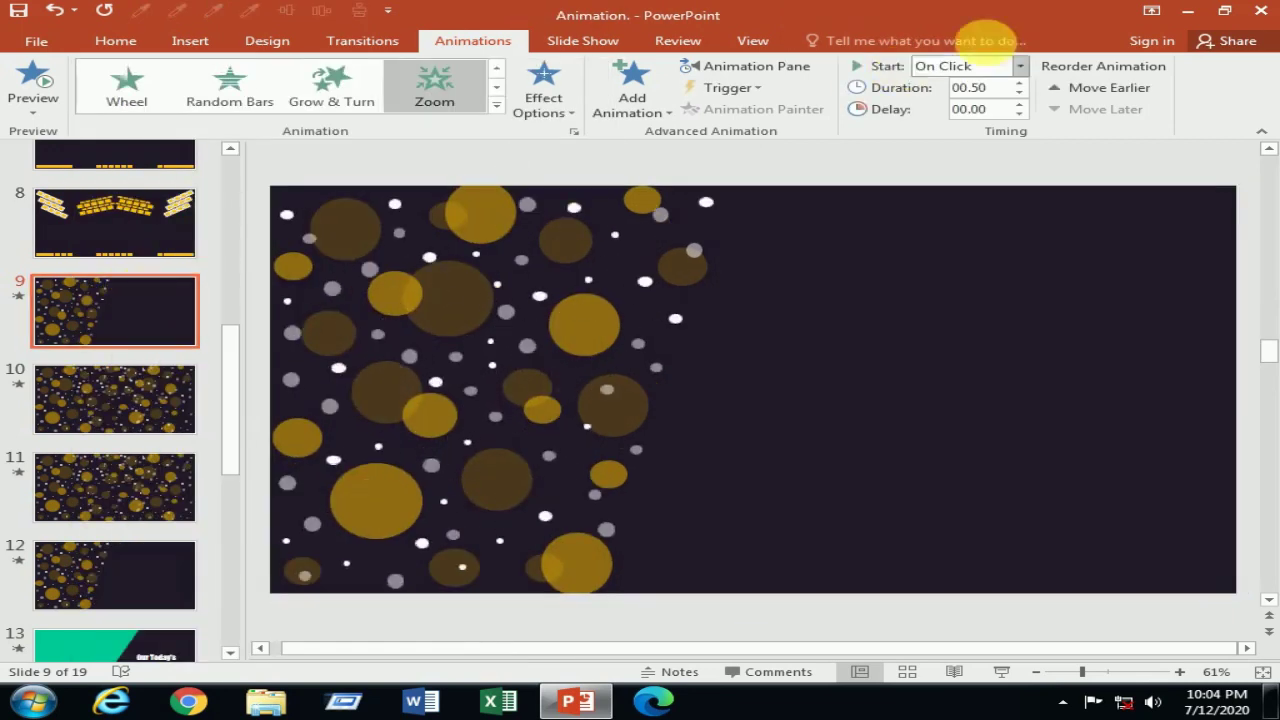
{"action": "left_click", "coordinate": [990, 66]}
{"action": "left_click", "coordinate": [963, 106]}
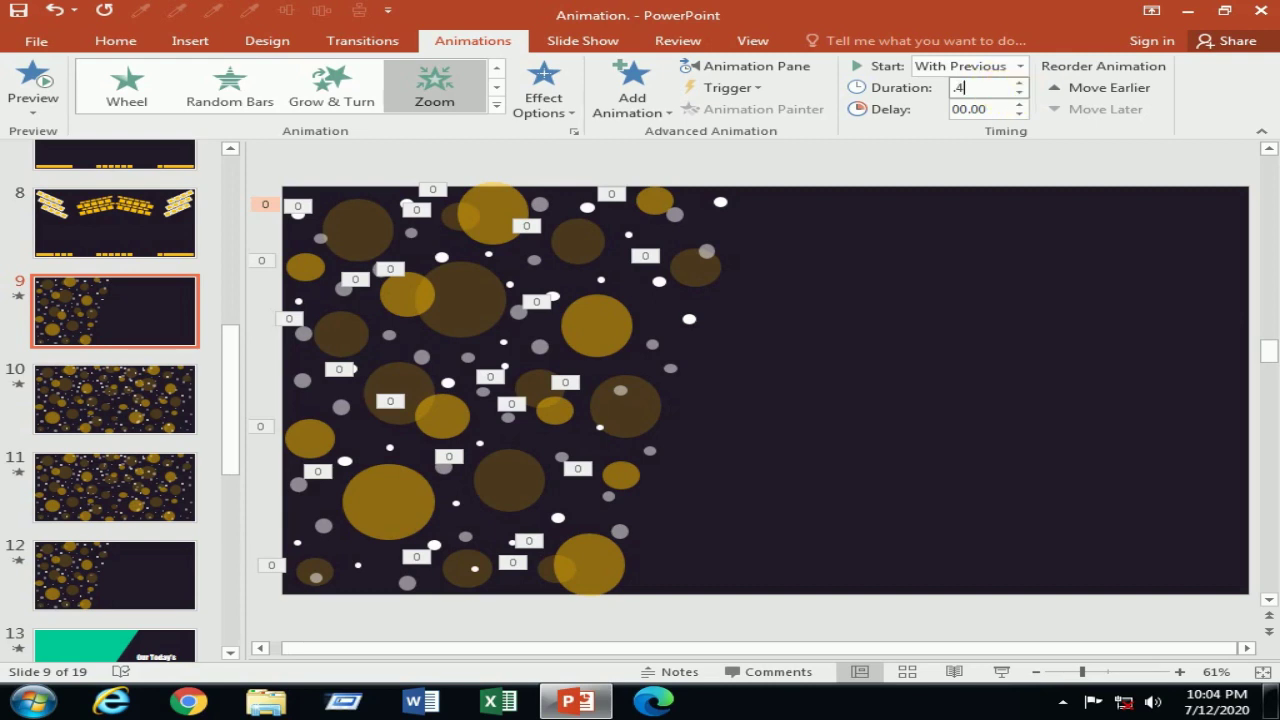
{"action": "left_click", "coordinate": [1005, 673]}
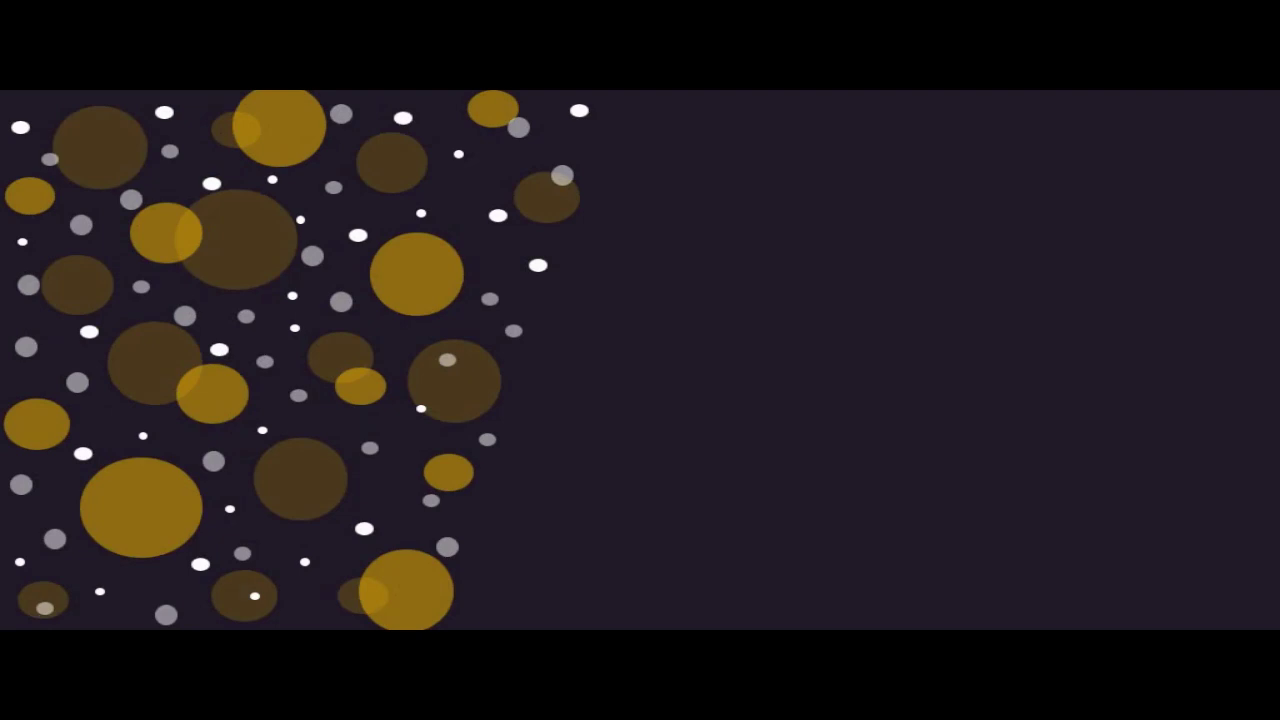
{"action": "key", "text": "Escape"}
{"action": "left_click_drag", "start_coordinate": [900, 571], "coordinate": [727, 257]}
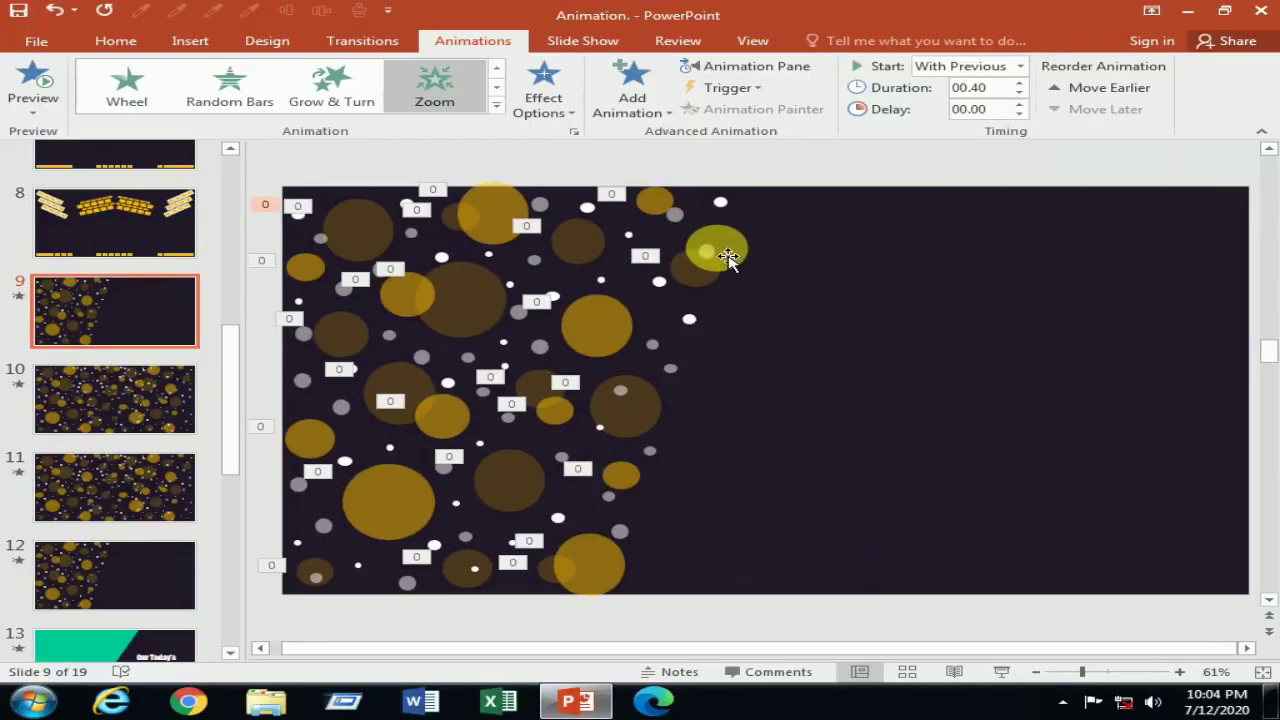
{"action": "left_click", "coordinate": [946, 323]}
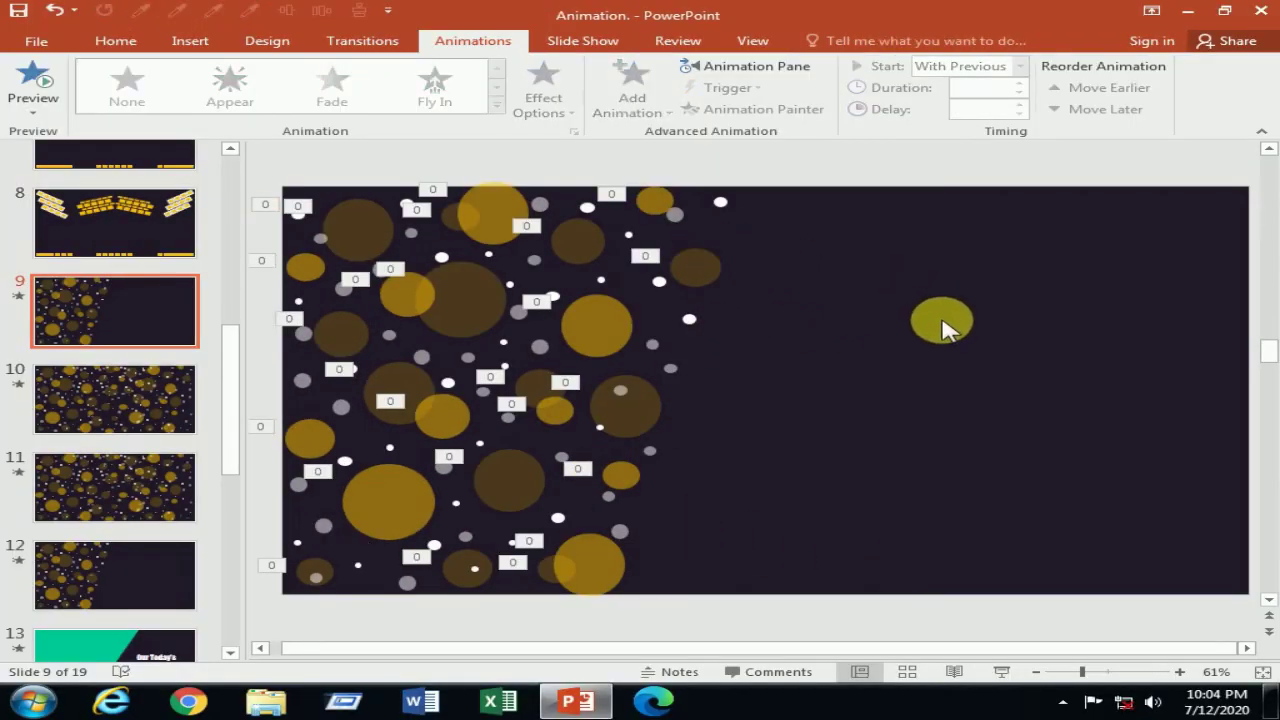
{"action": "left_click", "coordinate": [1002, 674]}
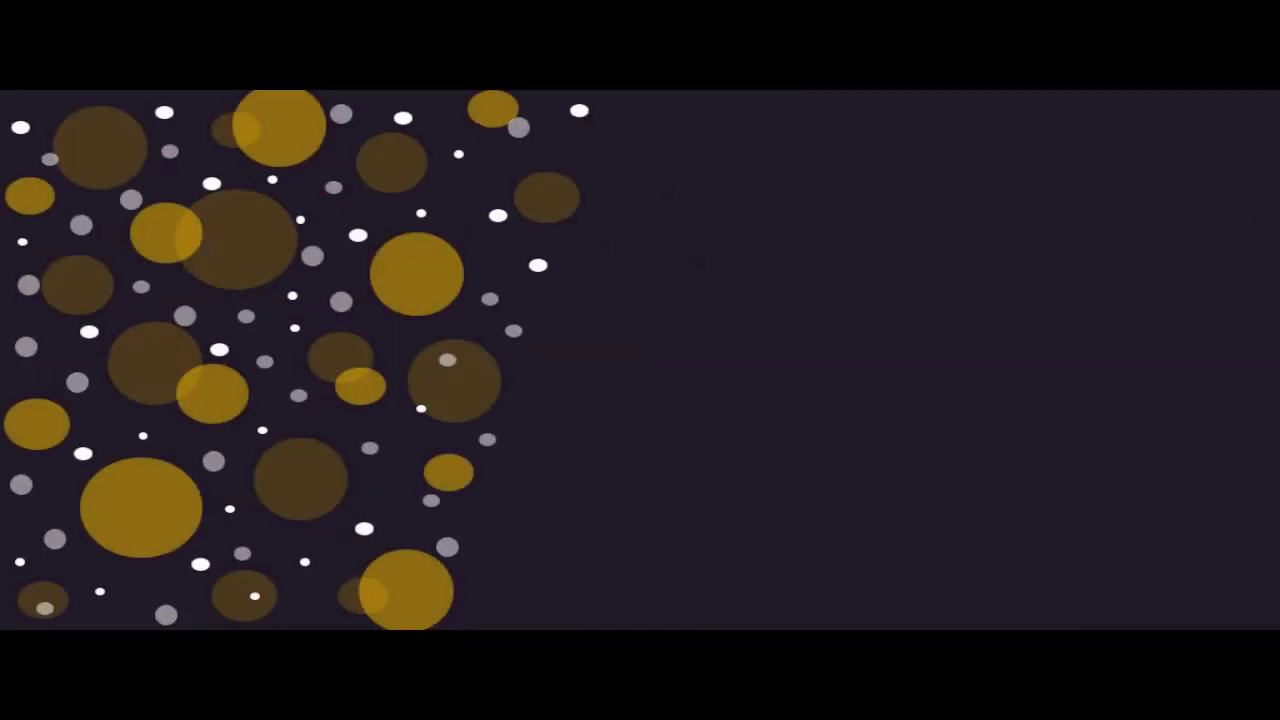
{"action": "key", "text": "Escape"}
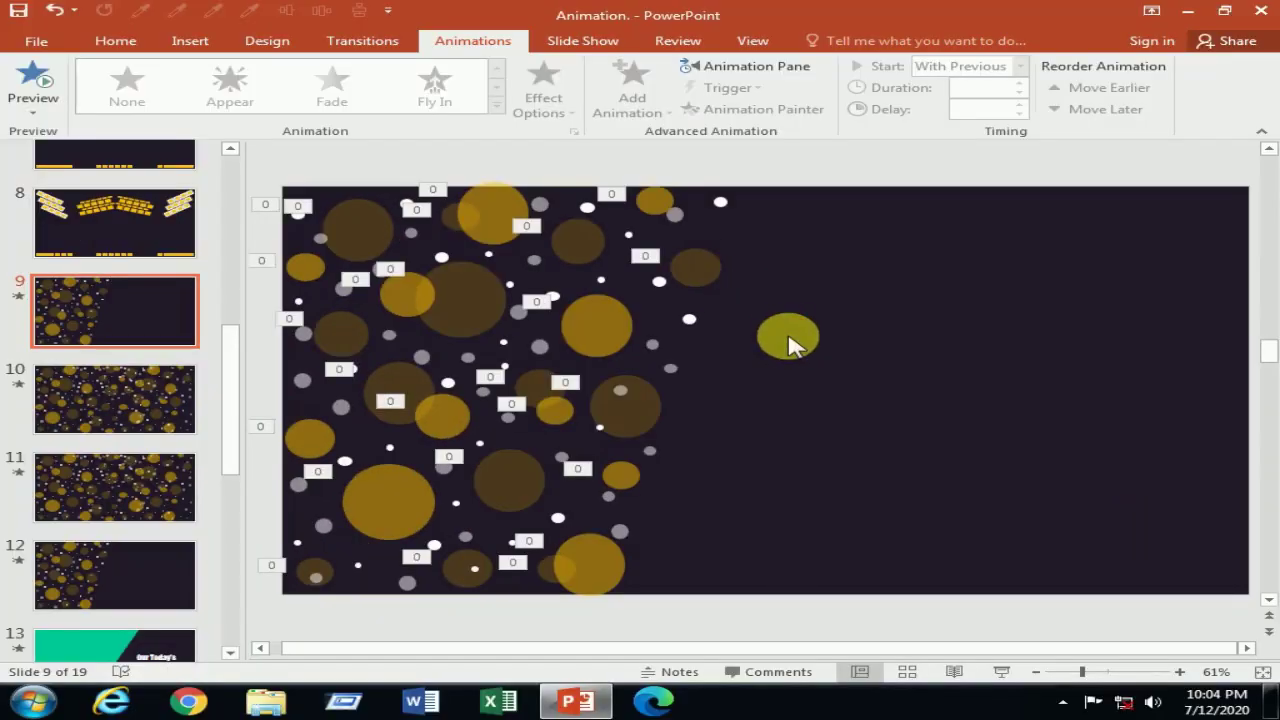
{"action": "key", "text": "ctrl+a"}
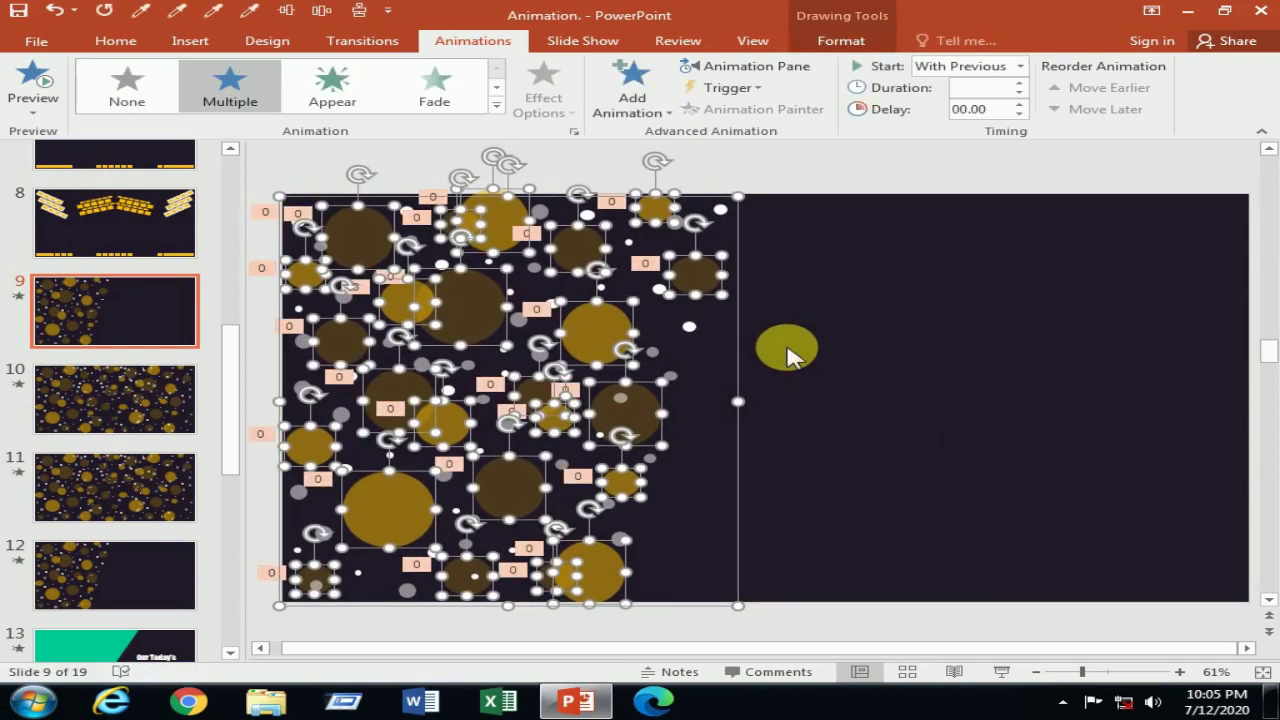
- Select all bubbles with Ctrl+A, duplicate them, and drag the copy to the right edge
{"action": "left_click", "coordinate": [796, 356]}
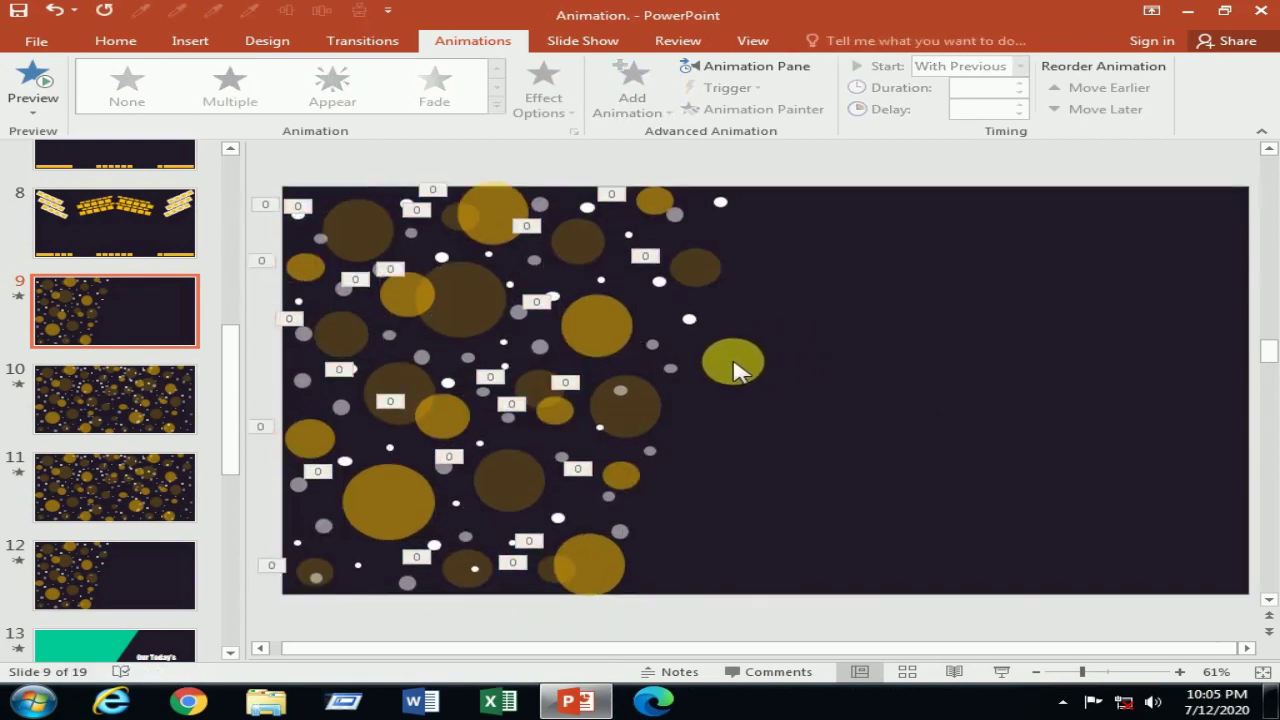
{"action": "key", "text": "ctrl+a"}
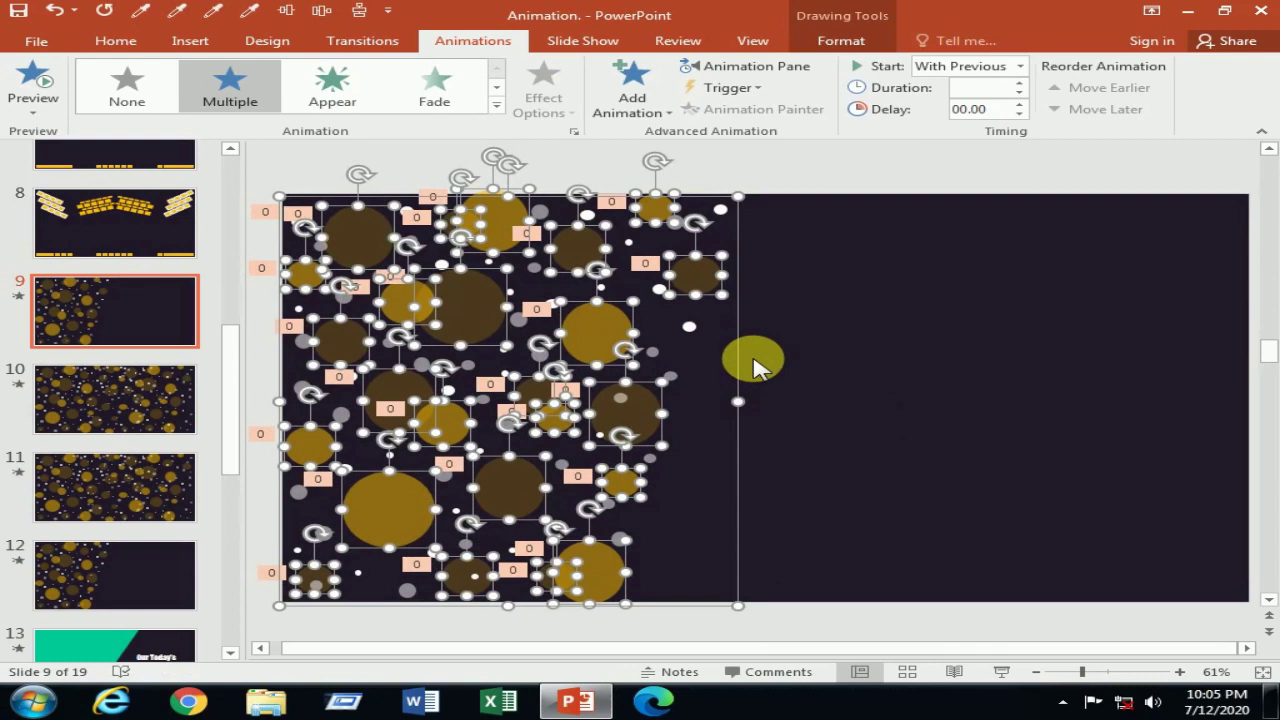
{"action": "key", "text": "ctrl+d"}
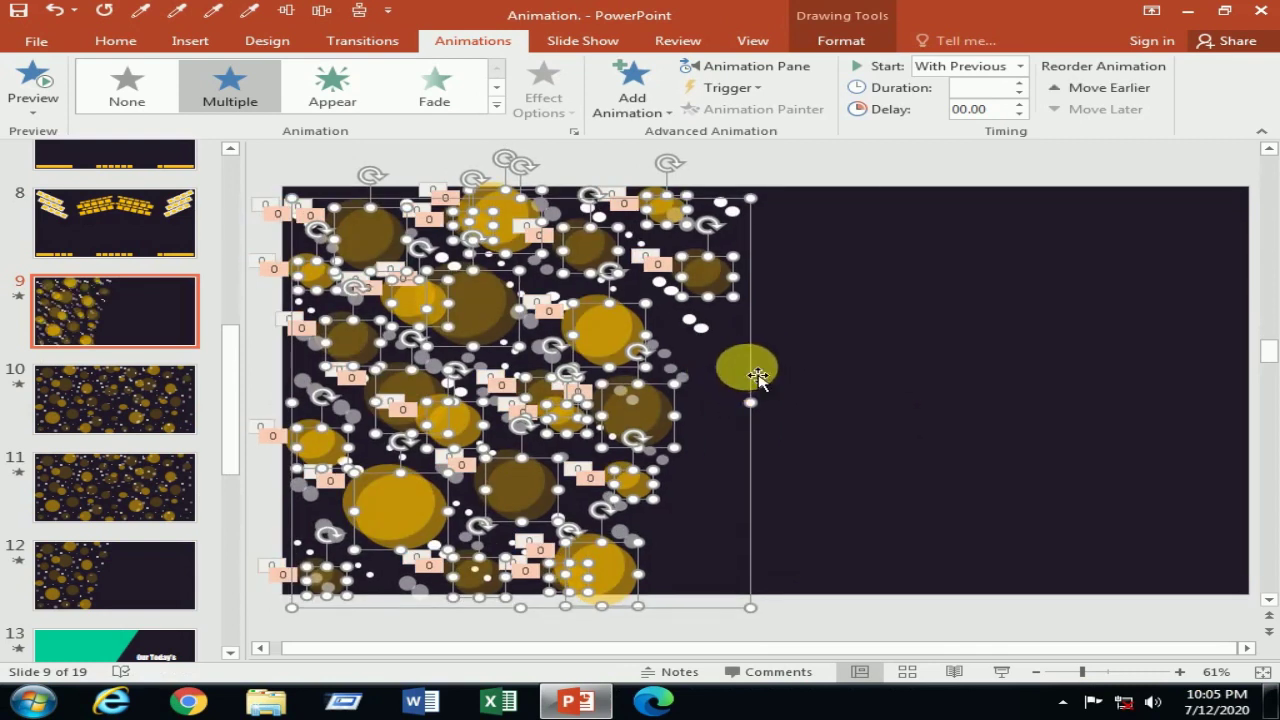
{"action": "left_click_drag", "start_coordinate": [757, 376], "coordinate": [1190, 342]}
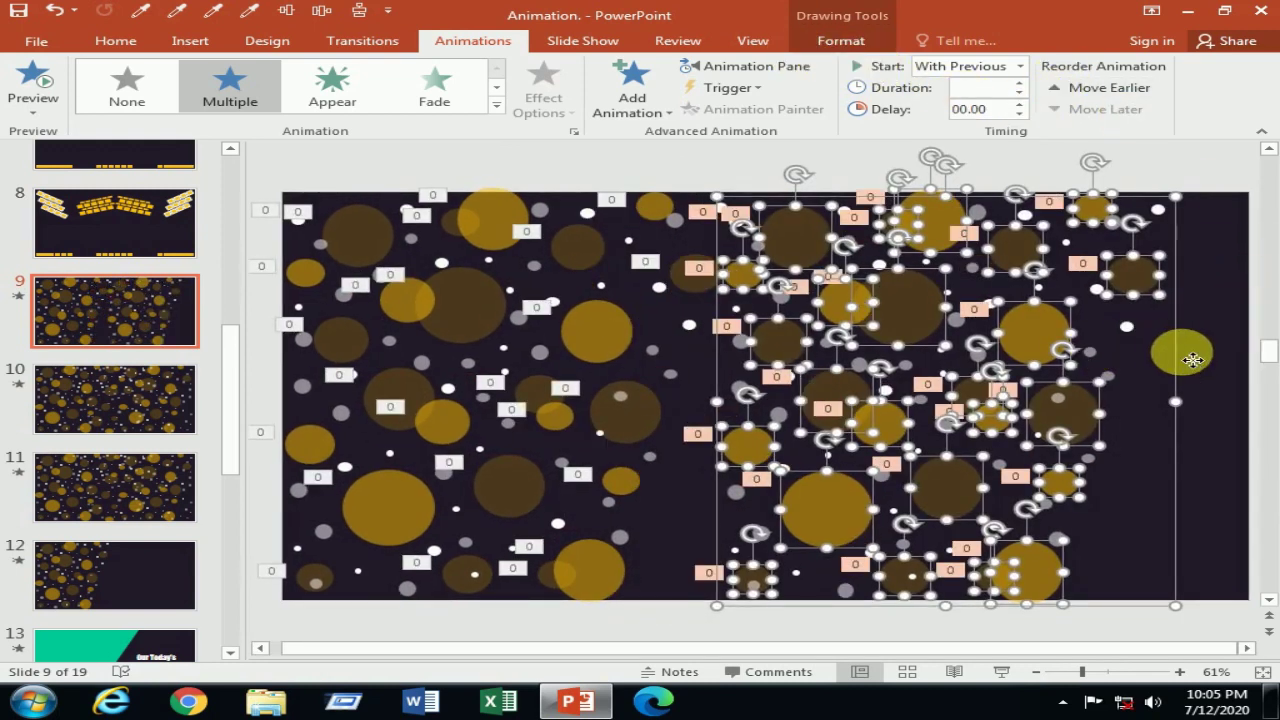
{"action": "left_click_drag", "start_coordinate": [1192, 360], "coordinate": [1252, 356]}
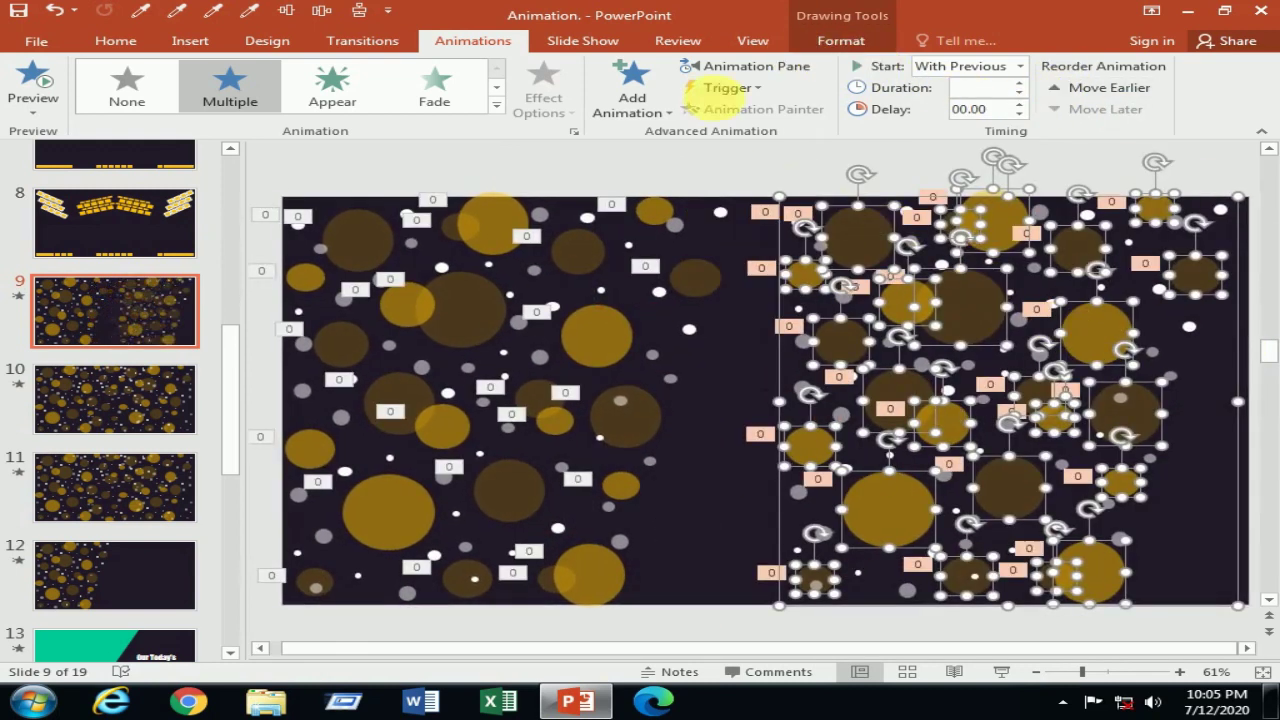
- Flip the copied bubbles horizontally and settle them on the slide's right half
{"action": "left_click", "coordinate": [843, 42]}
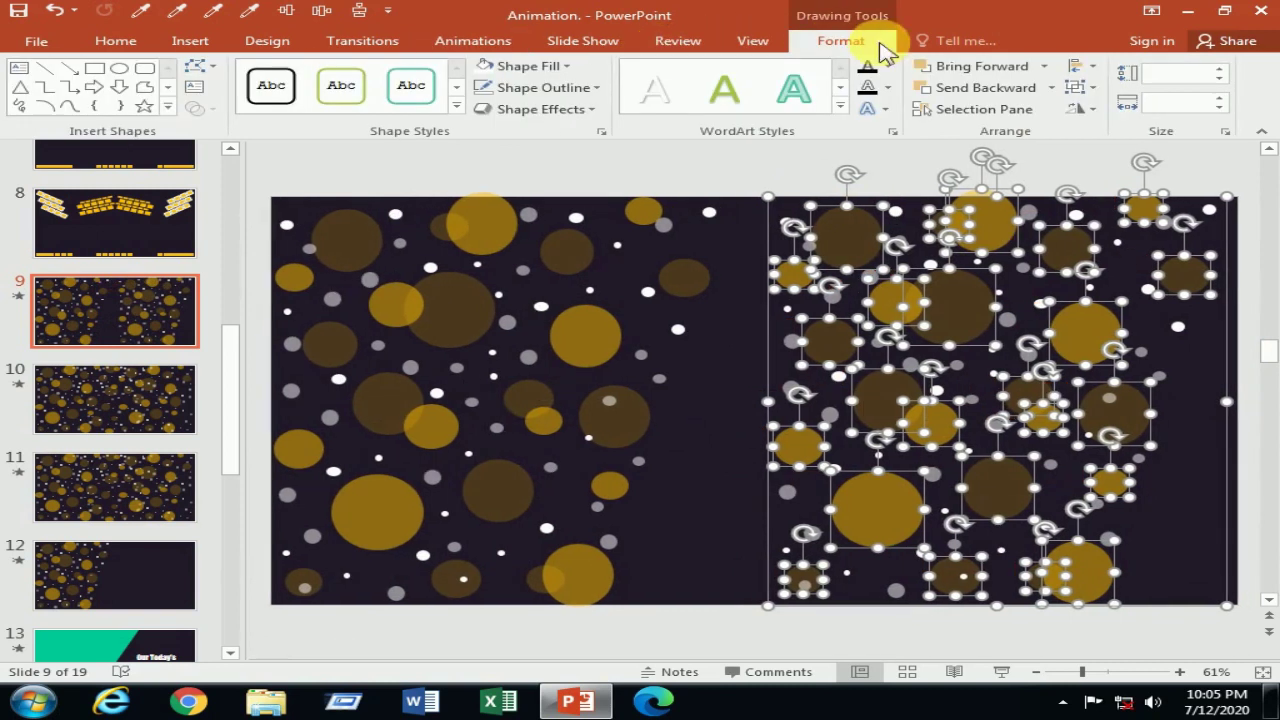
{"action": "left_click", "coordinate": [1100, 110]}
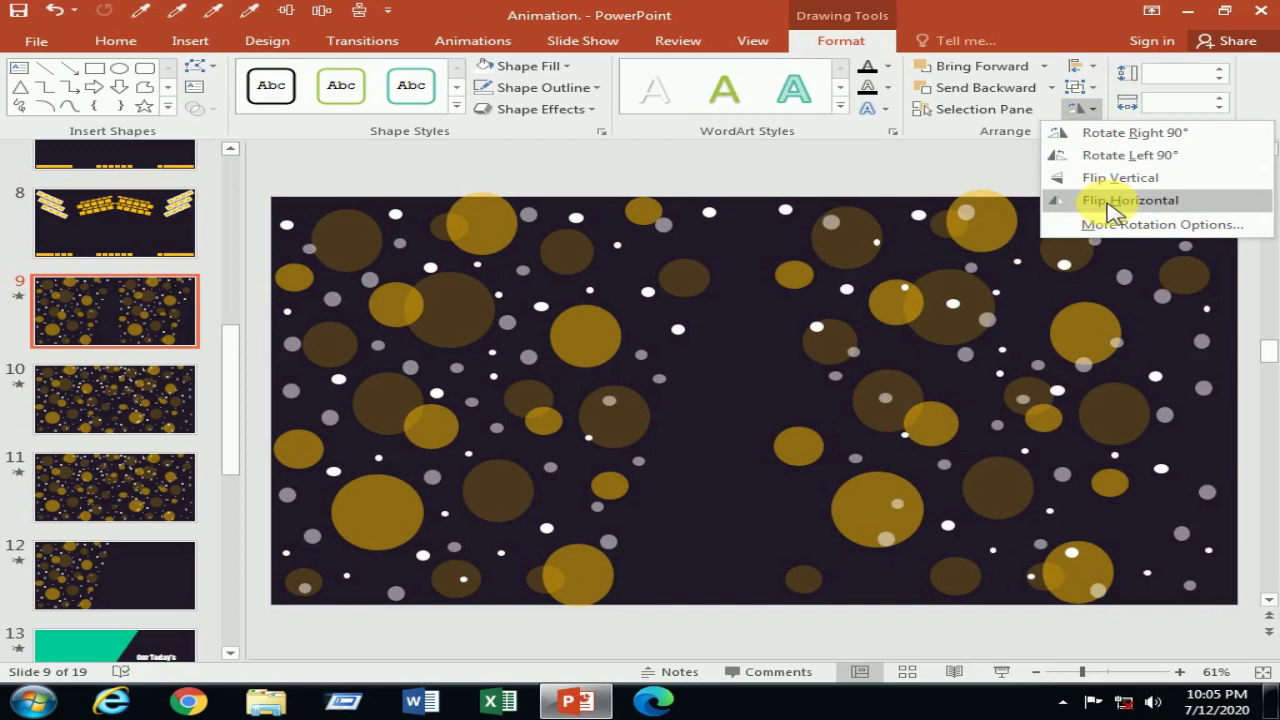
{"action": "left_click", "coordinate": [1106, 202]}
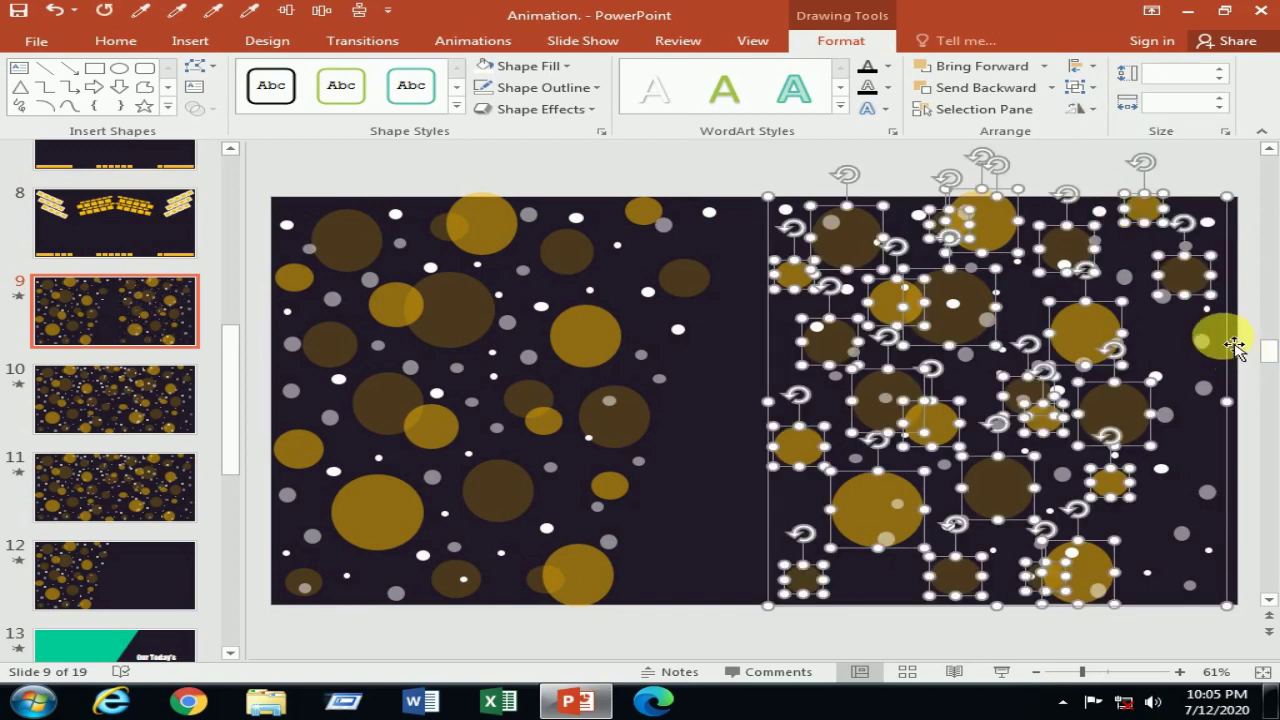
{"action": "left_click_drag", "start_coordinate": [1235, 347], "coordinate": [1222, 338]}
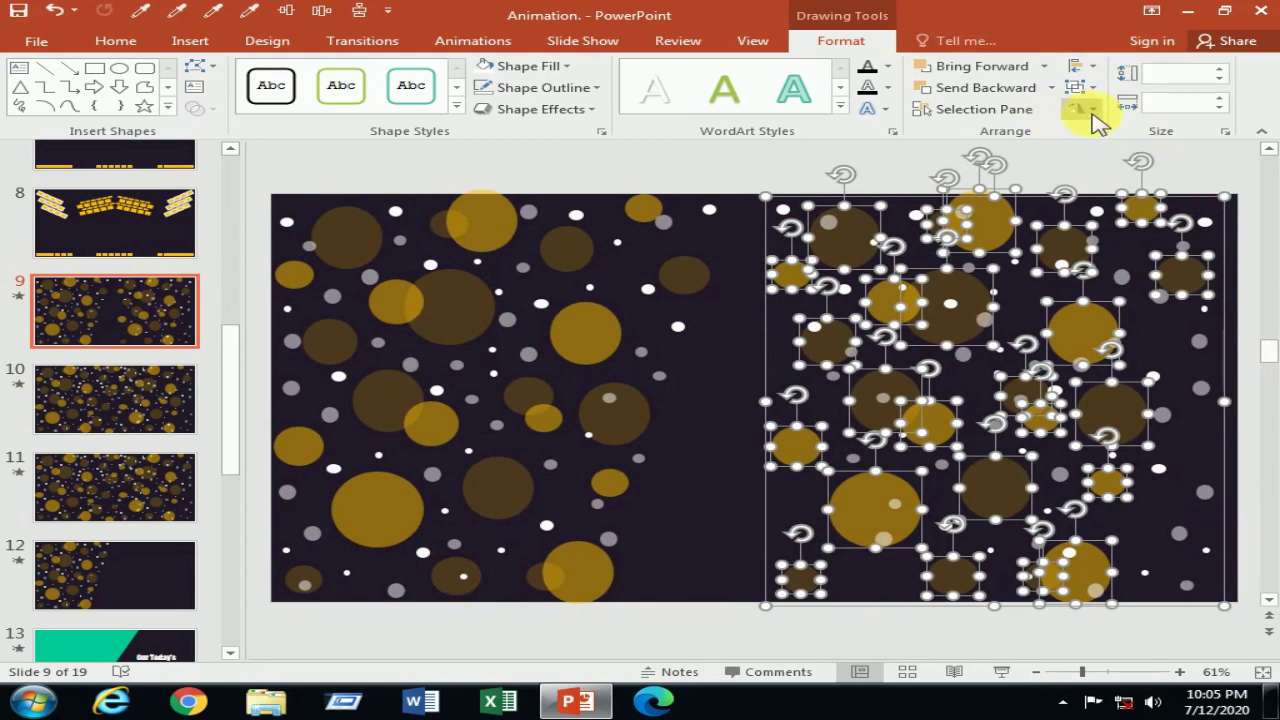
- Rotate the copied bubbles 90° left, then nudge the right-side copy a few pixels right
{"action": "left_click", "coordinate": [1090, 110]}
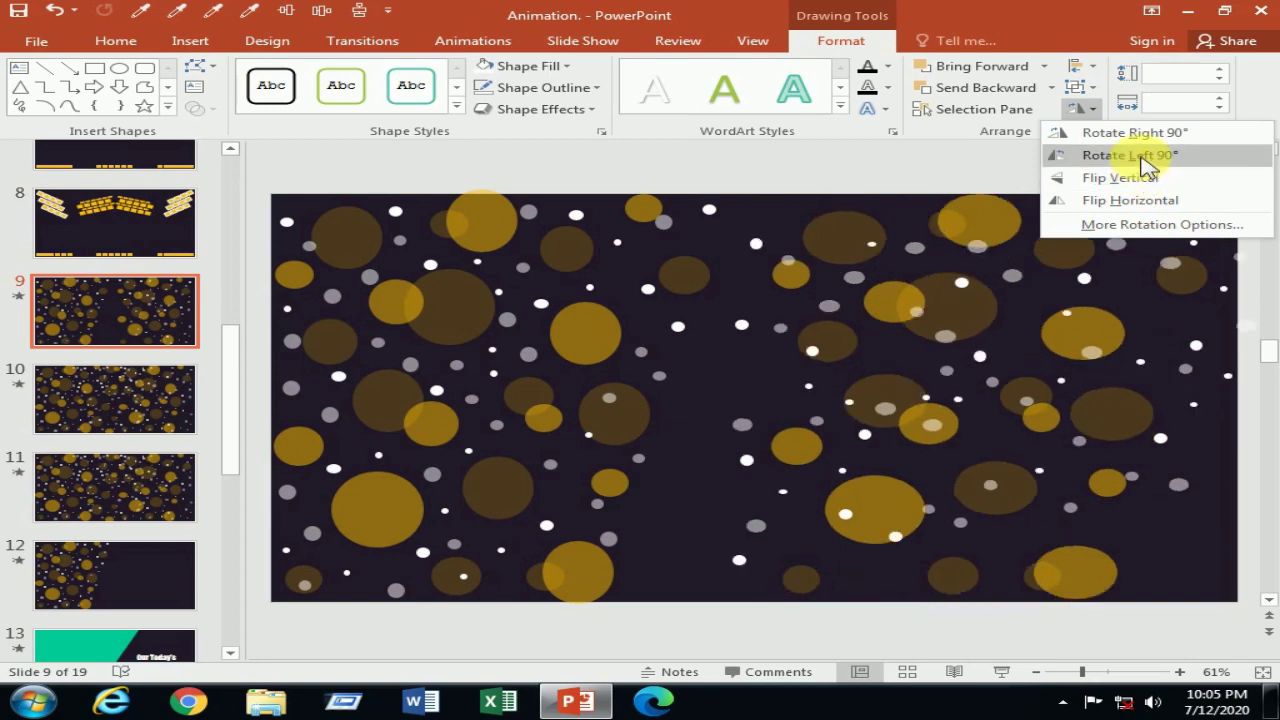
{"action": "left_click", "coordinate": [1142, 156]}
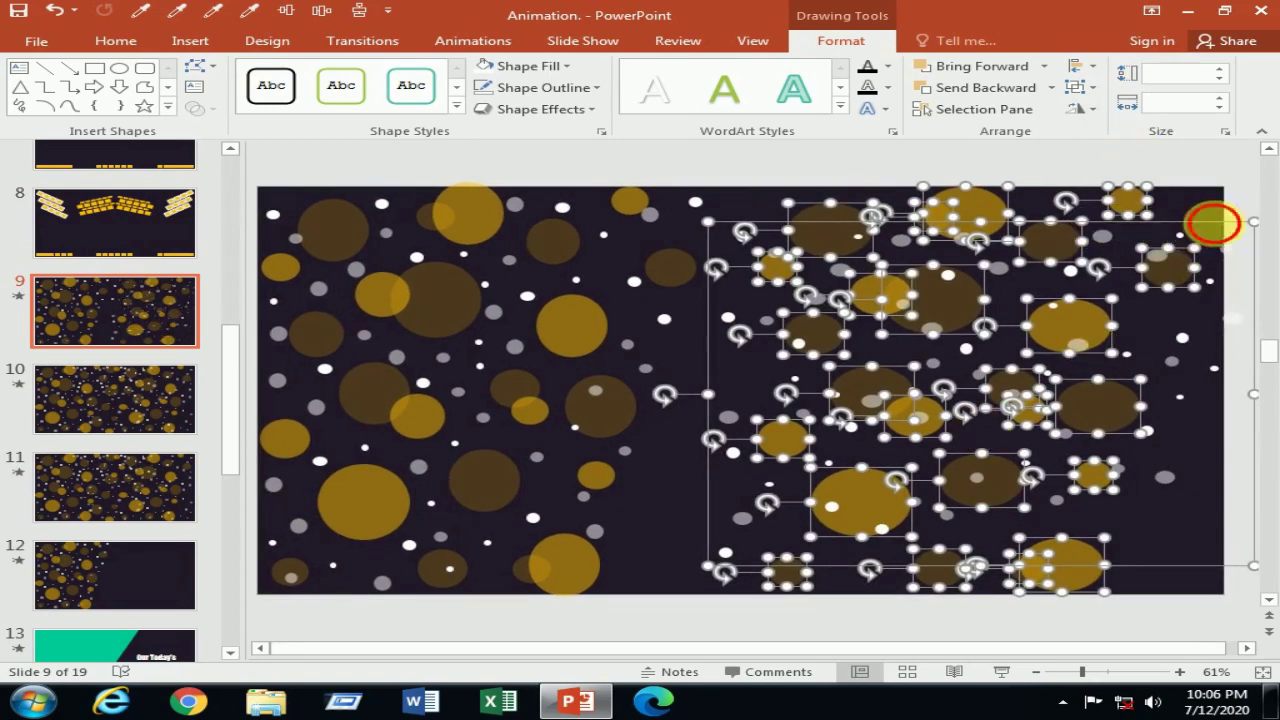
{"action": "left_click", "coordinate": [1213, 224]}
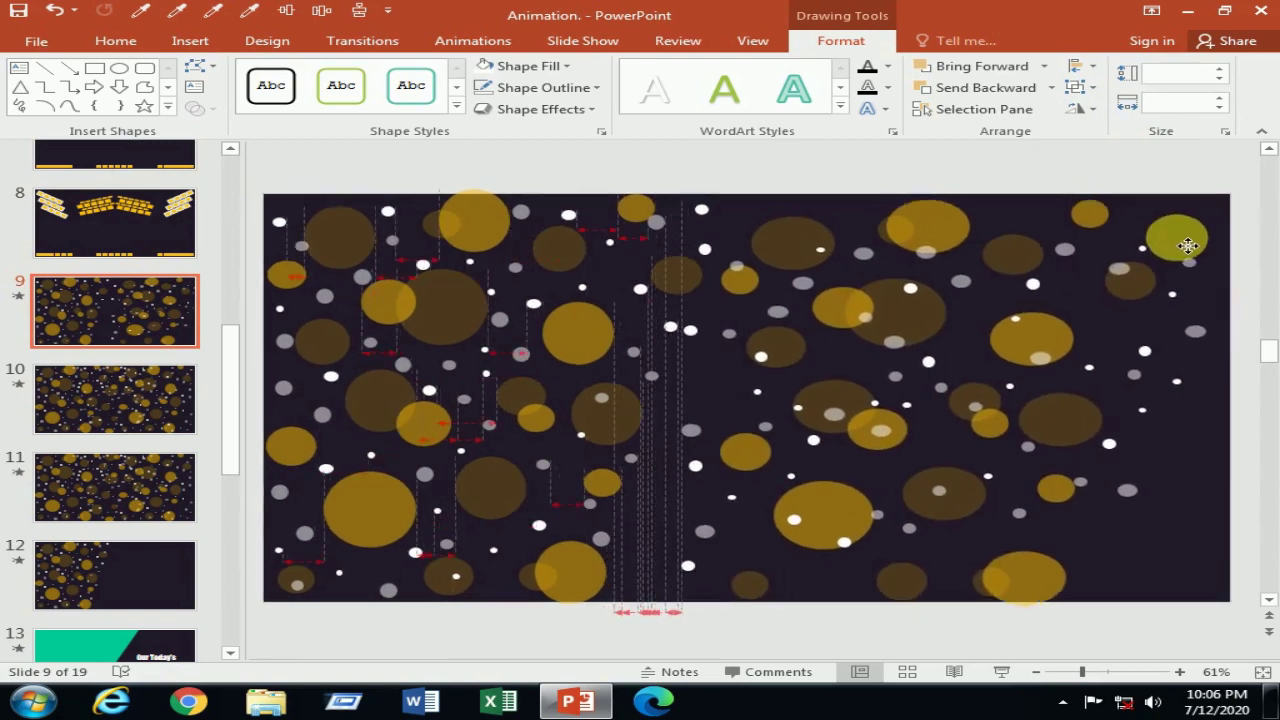
{"action": "left_click_drag", "start_coordinate": [1188, 246], "coordinate": [1192, 242]}
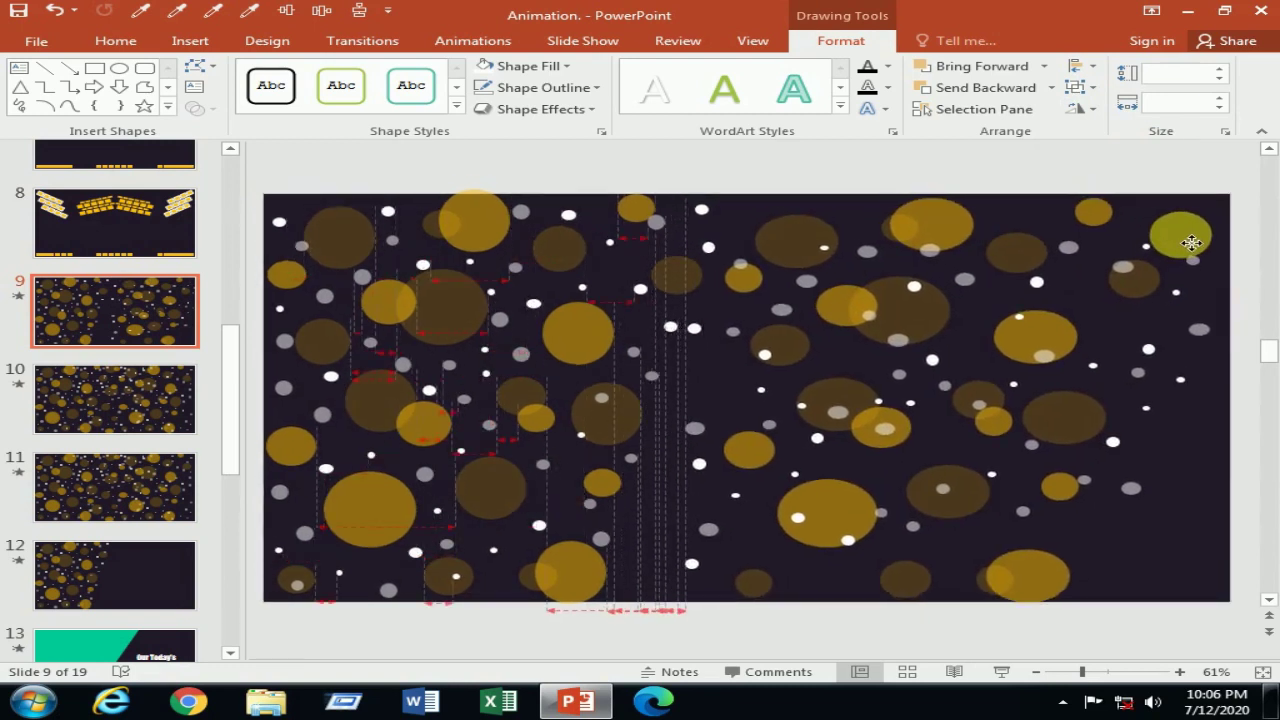
{"action": "left_click", "coordinate": [1190, 244]}
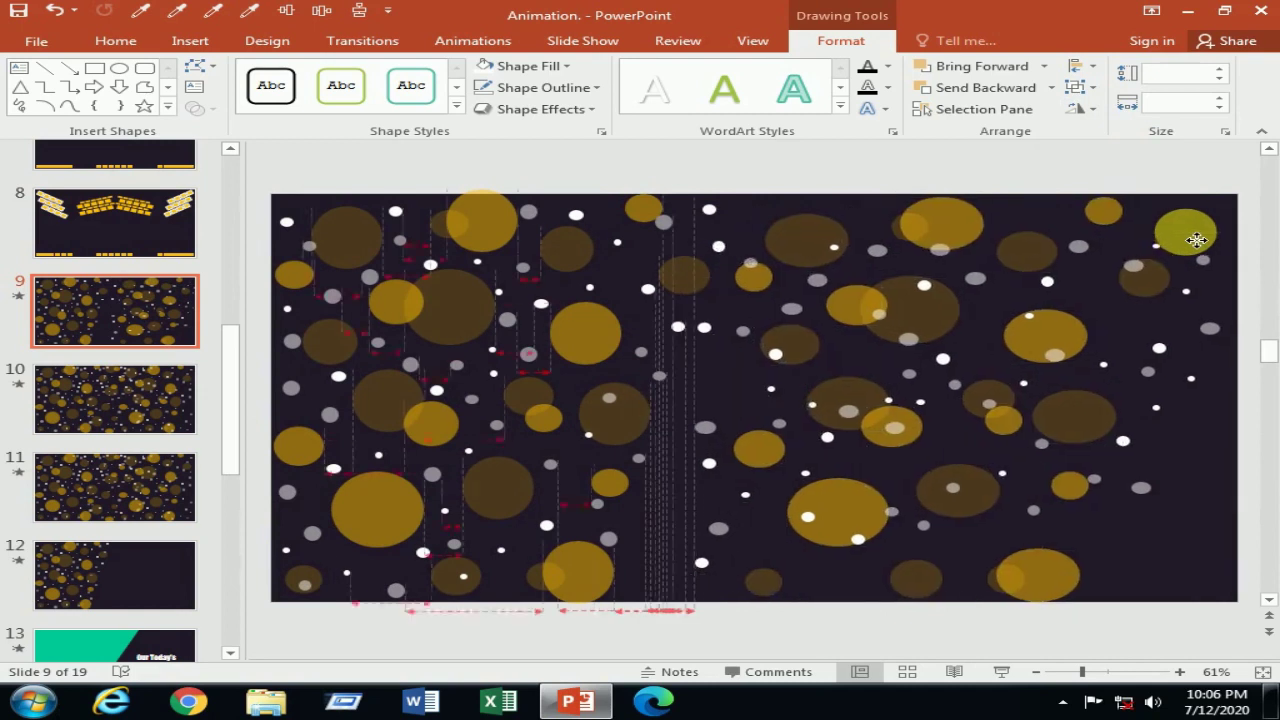
{"action": "left_click_drag", "start_coordinate": [1191, 241], "coordinate": [1196, 241]}
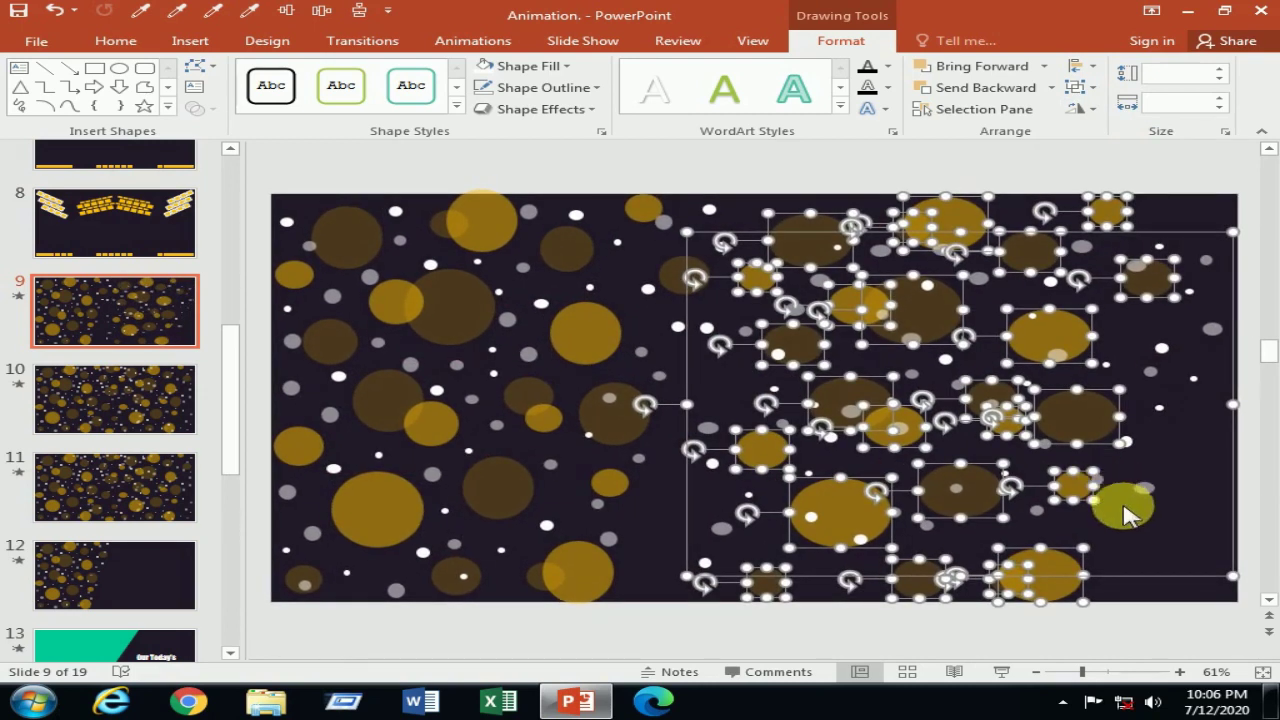
{"action": "key", "text": "Escape"}
- Reposition a few circles, nudge the right-half group up, and ungroup it with Ctrl+Shift+G
{"action": "left_click_drag", "start_coordinate": [760, 428], "coordinate": [900, 347]}
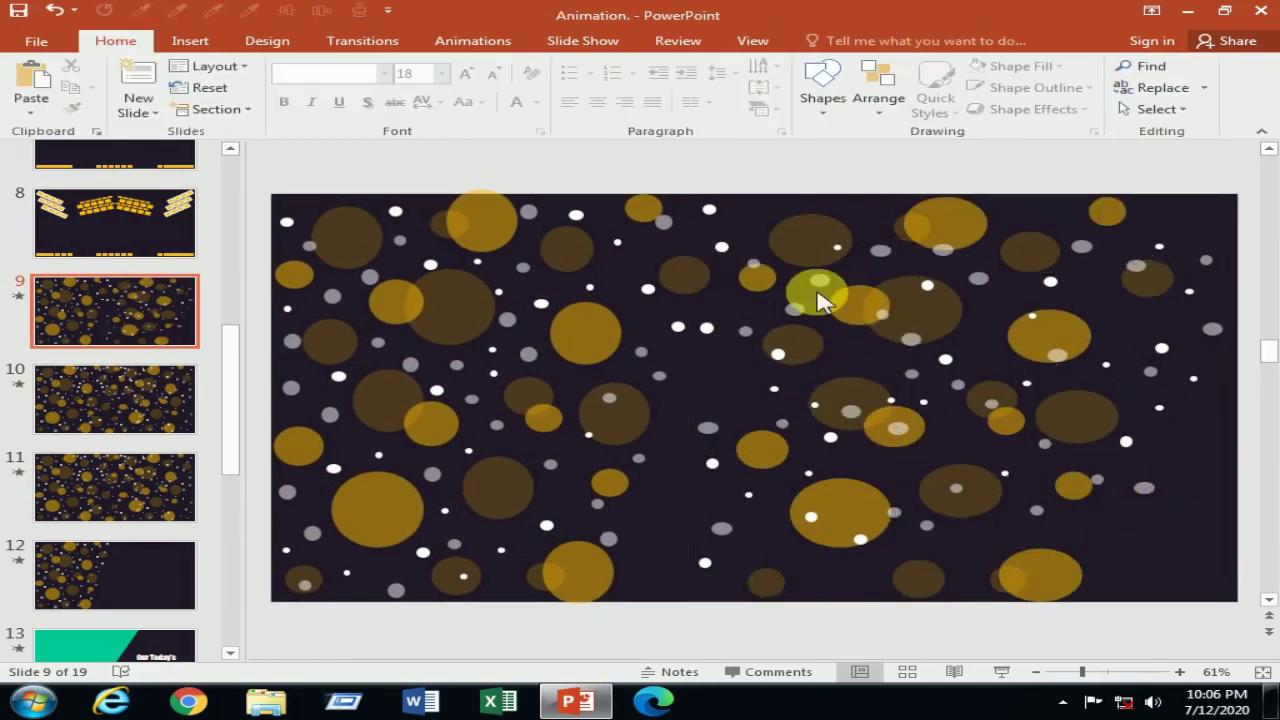
{"action": "left_click", "coordinate": [900, 345]}
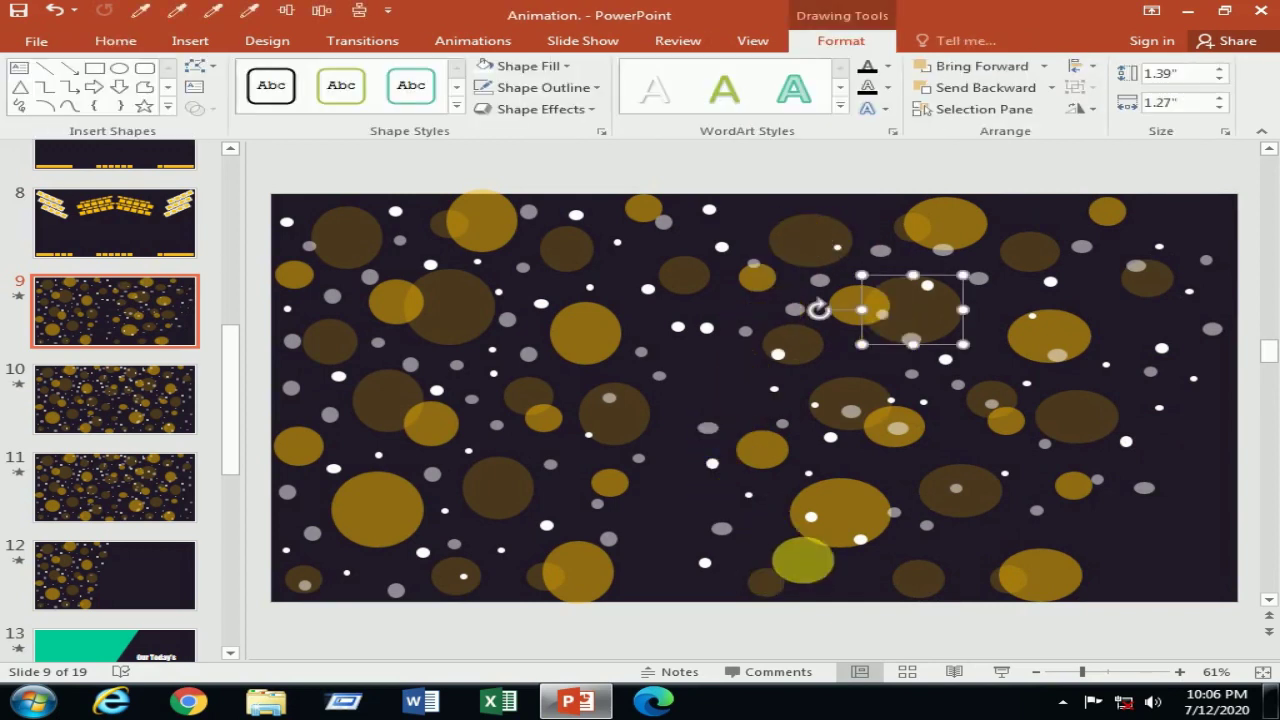
{"action": "left_click", "coordinate": [1000, 254]}
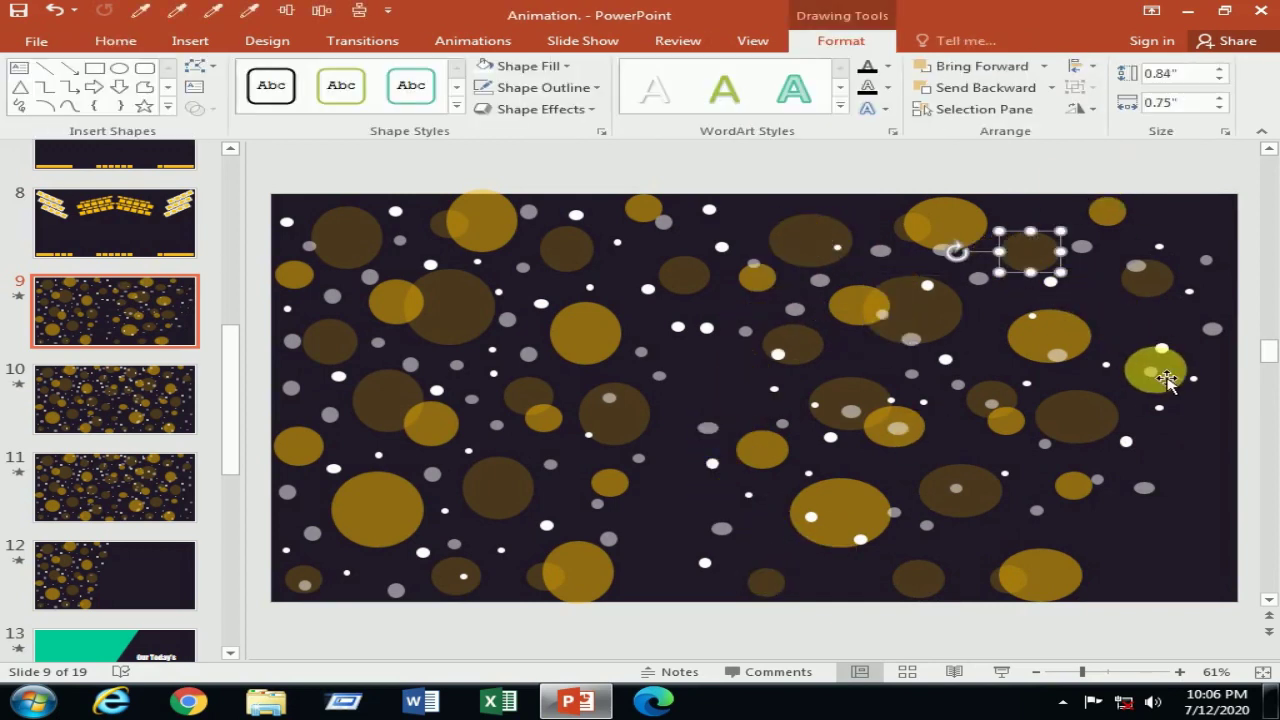
{"action": "left_click", "coordinate": [1152, 375]}
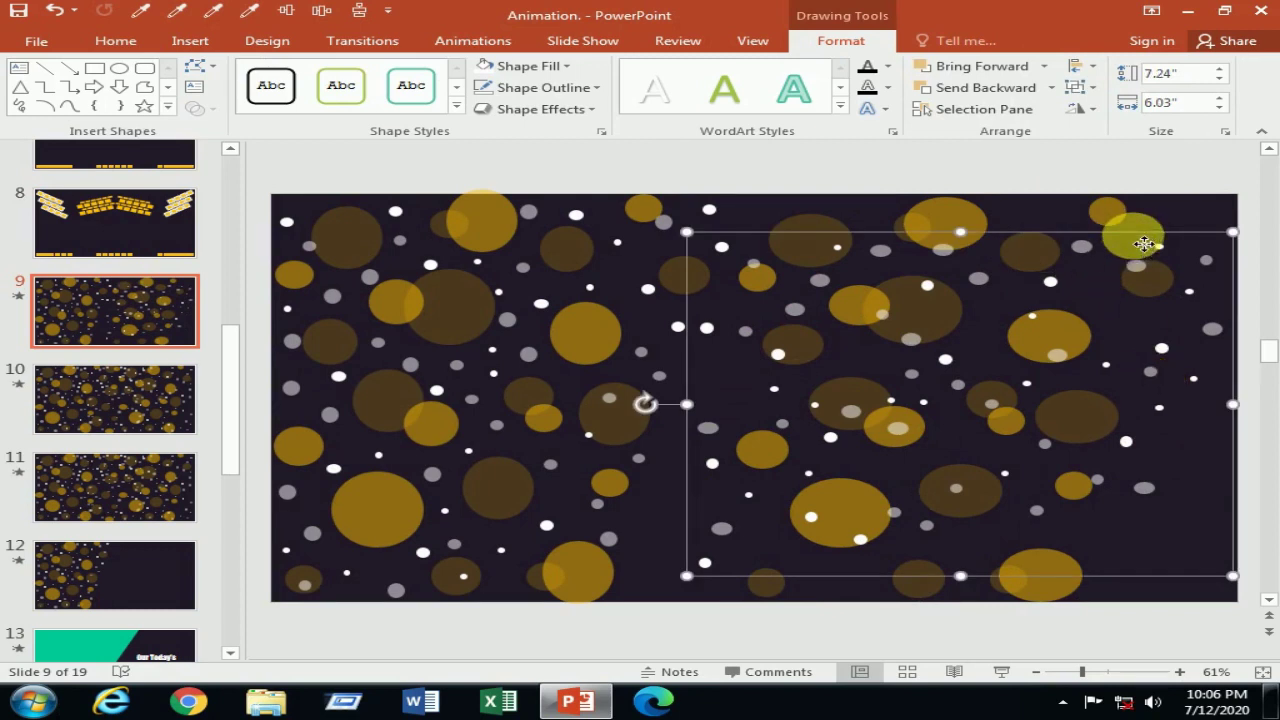
{"action": "left_click_drag", "start_coordinate": [1143, 244], "coordinate": [1149, 238]}
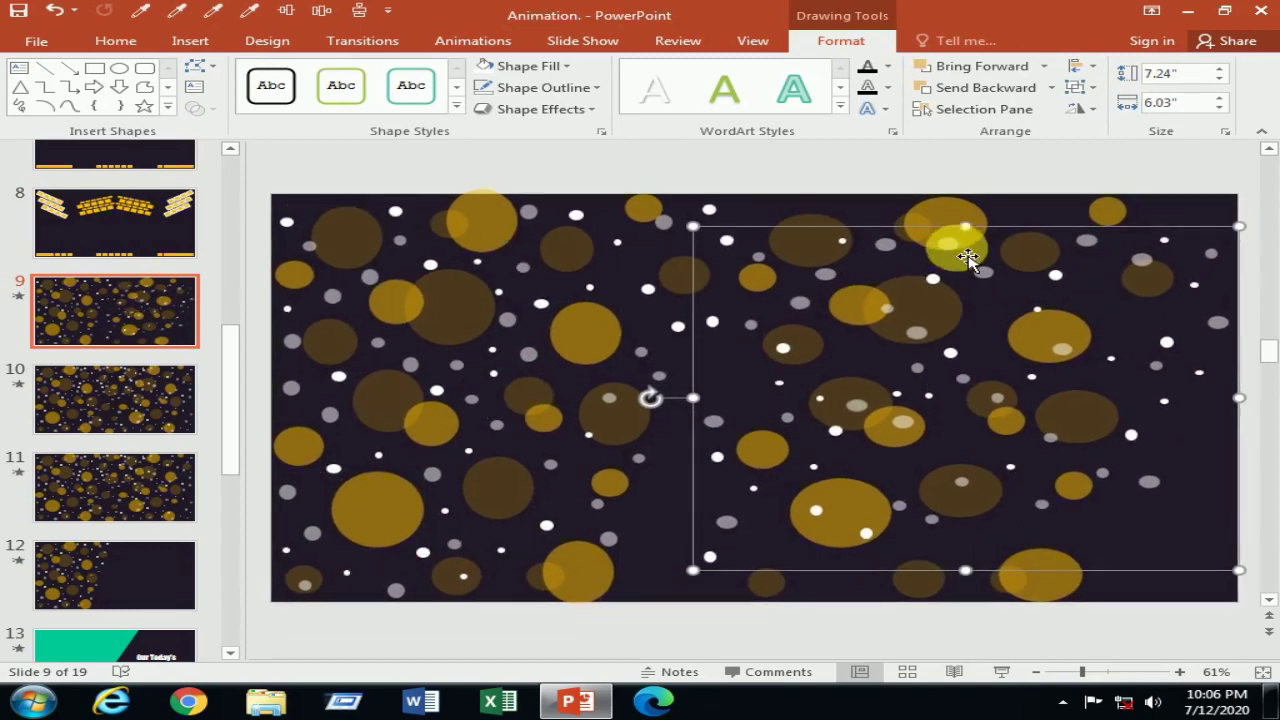
{"action": "left_click_drag", "start_coordinate": [968, 258], "coordinate": [978, 298]}
{"action": "key", "text": "ctrl+shift+g"}
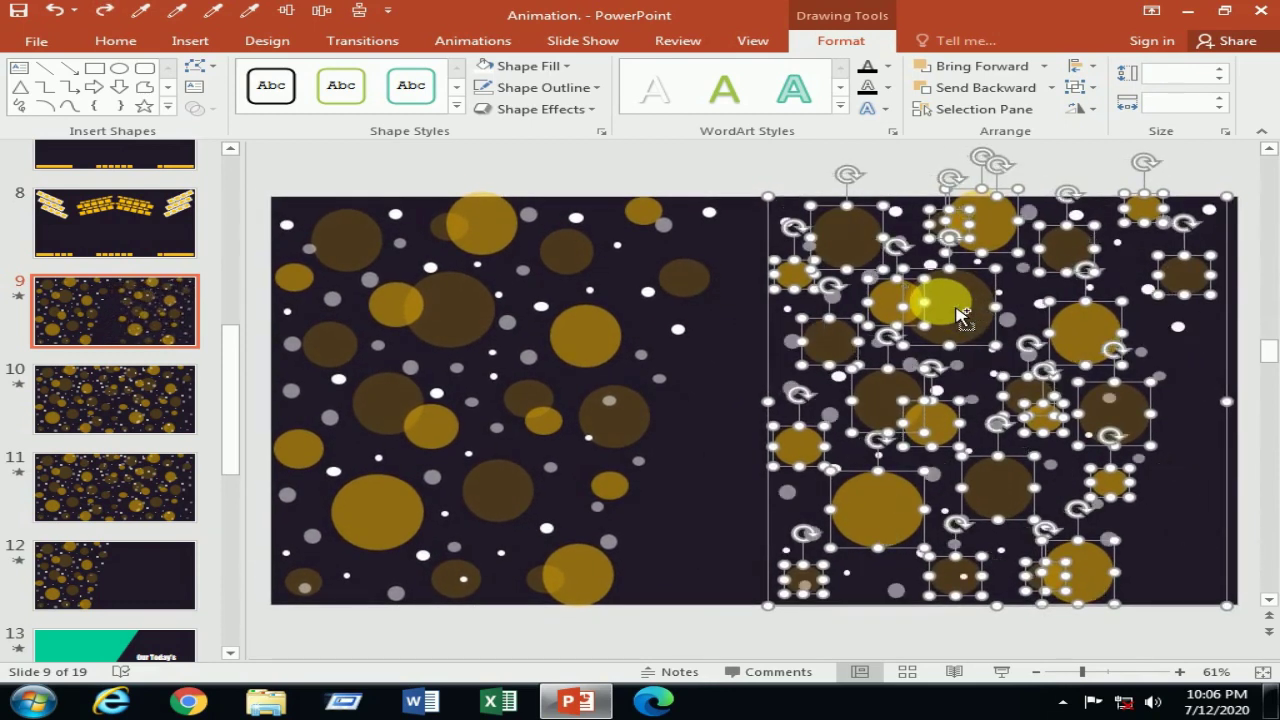
- Nudge the selected circle set toward the slide's left edge
{"action": "key", "text": "Left"}
{"action": "key", "text": "Left"}
{"action": "key", "text": "Left"}
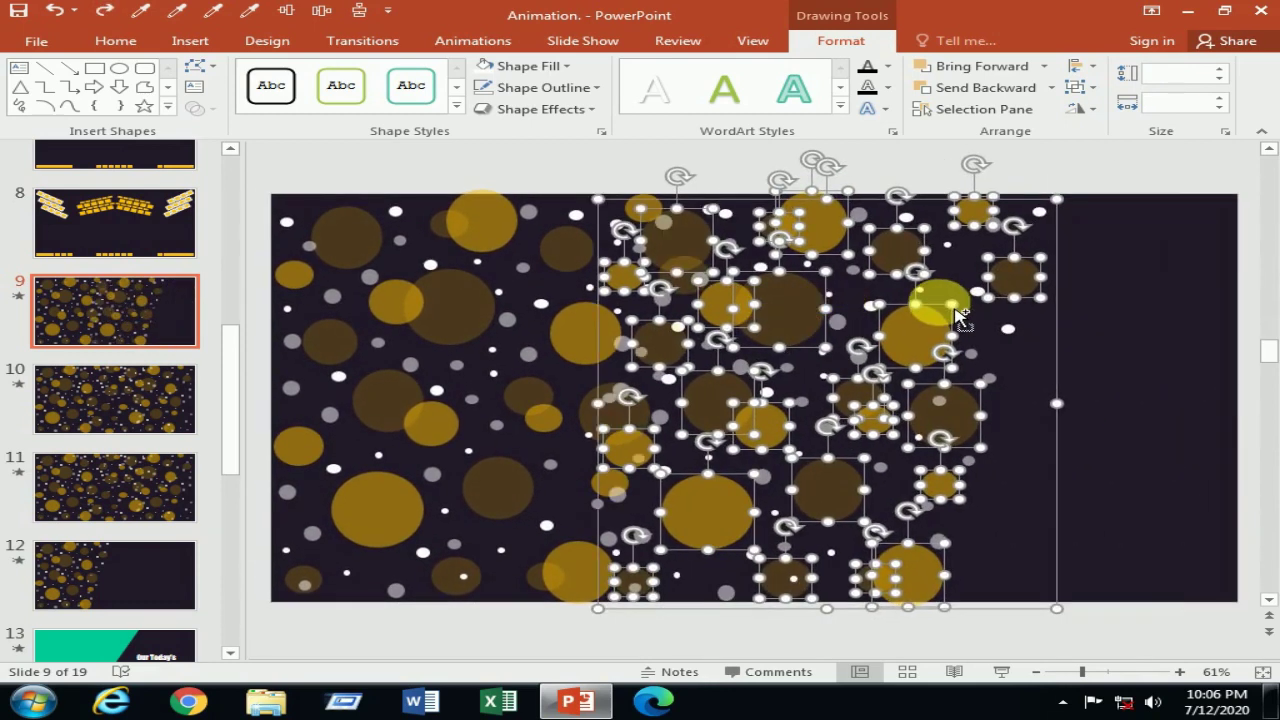
{"action": "key", "text": "Left"}
{"action": "key", "text": "Left"}
{"action": "key", "text": "Left"}
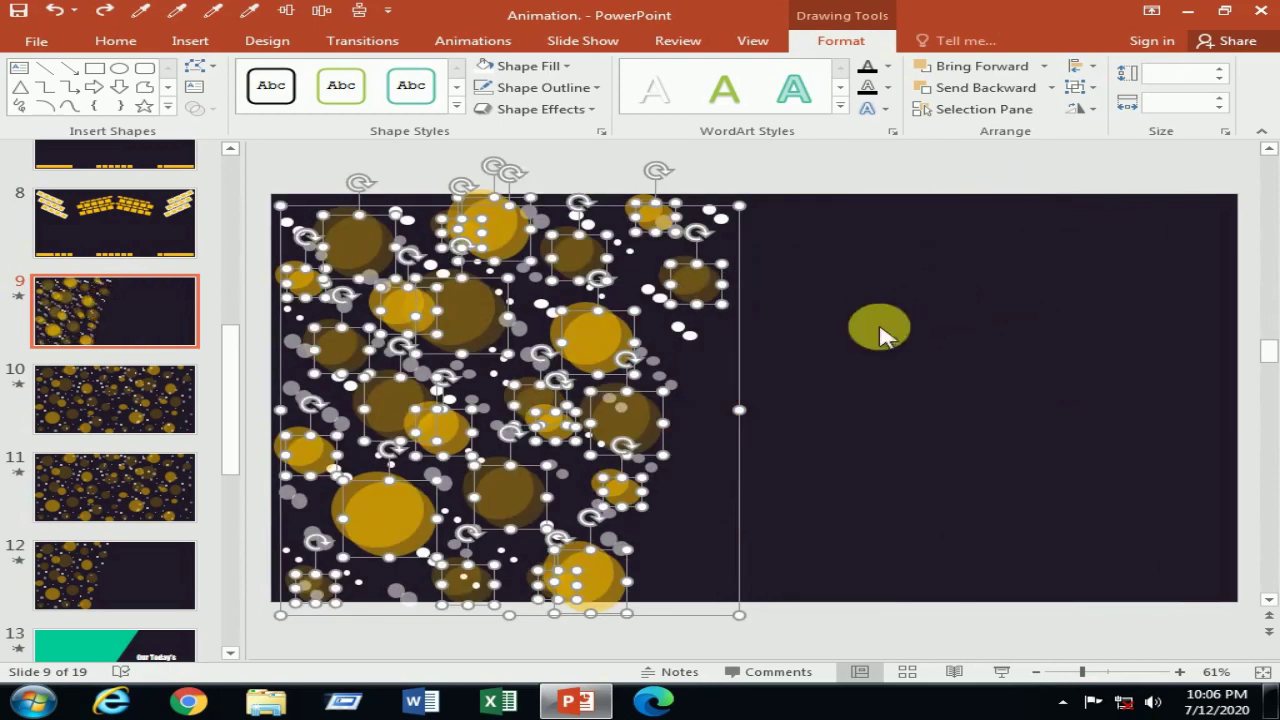
{"action": "key", "text": "ctrl+z"}
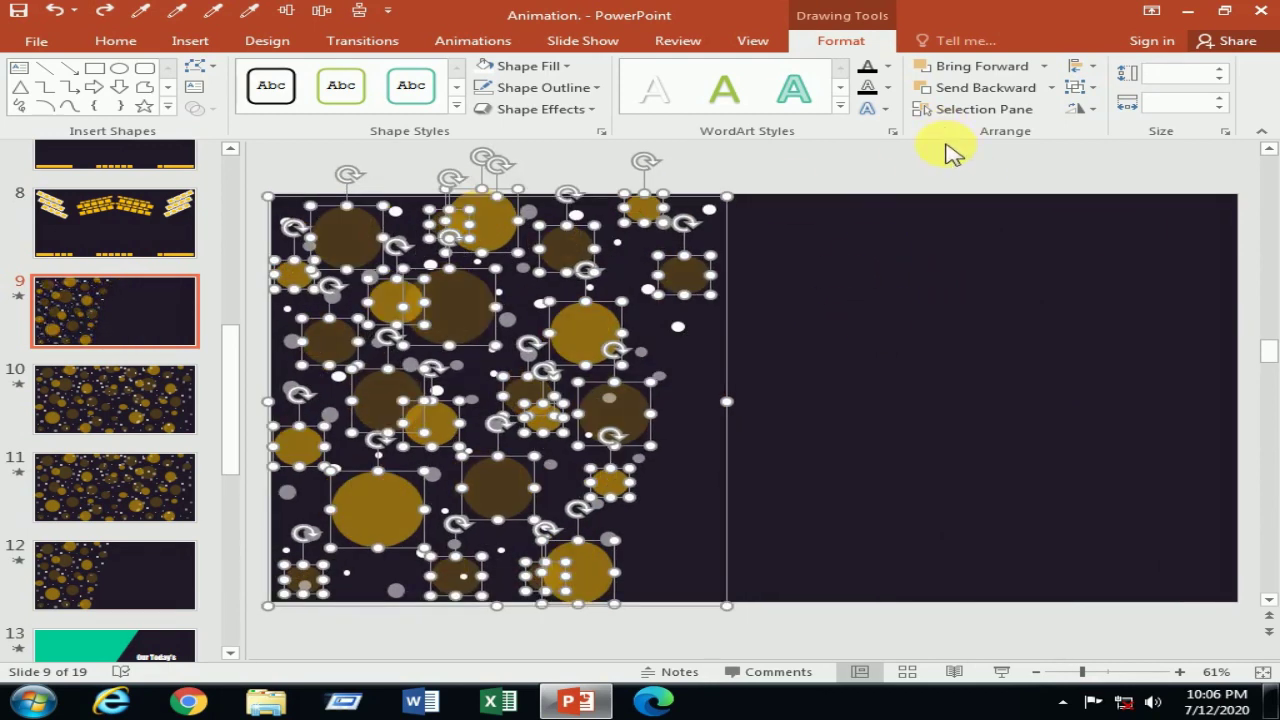
- Drag a copy of the circles right, flip it horizontally, and push it flush right
{"action": "left_click_drag", "start_coordinate": [783, 303], "coordinate": [1162, 330]}
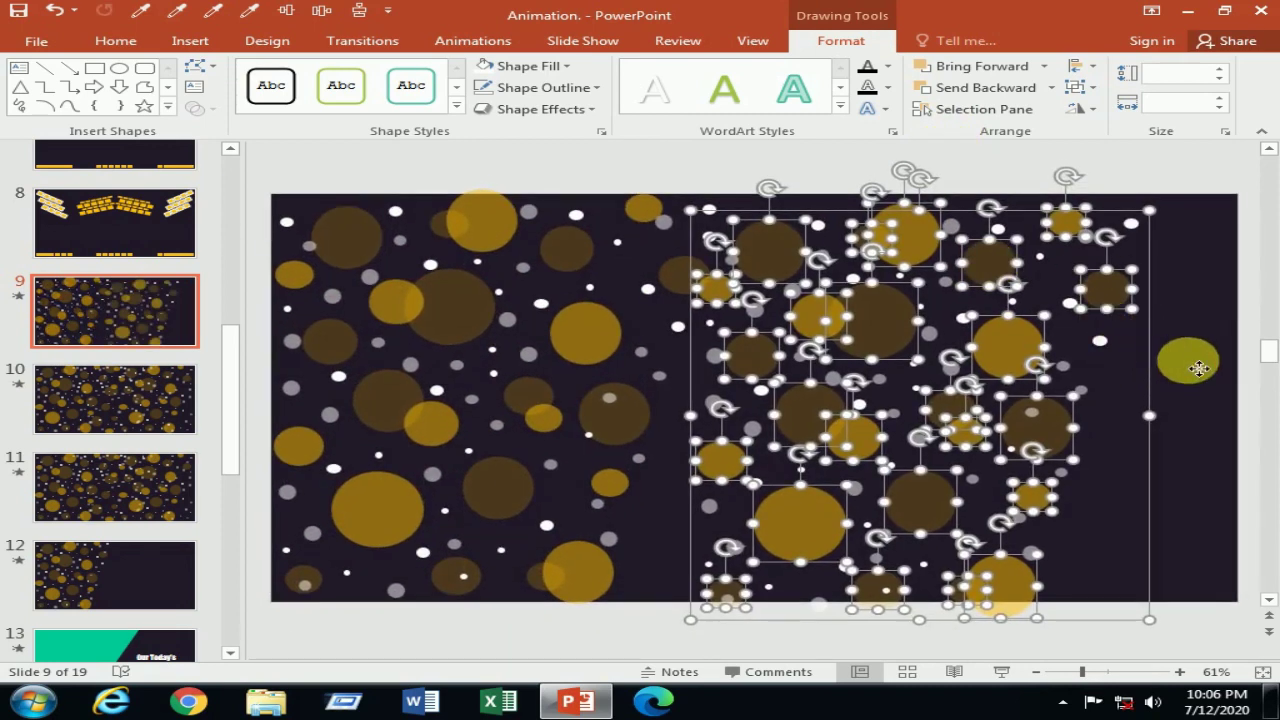
{"action": "left_click_drag", "start_coordinate": [1199, 368], "coordinate": [1243, 360]}
{"action": "left_click", "coordinate": [1085, 110]}
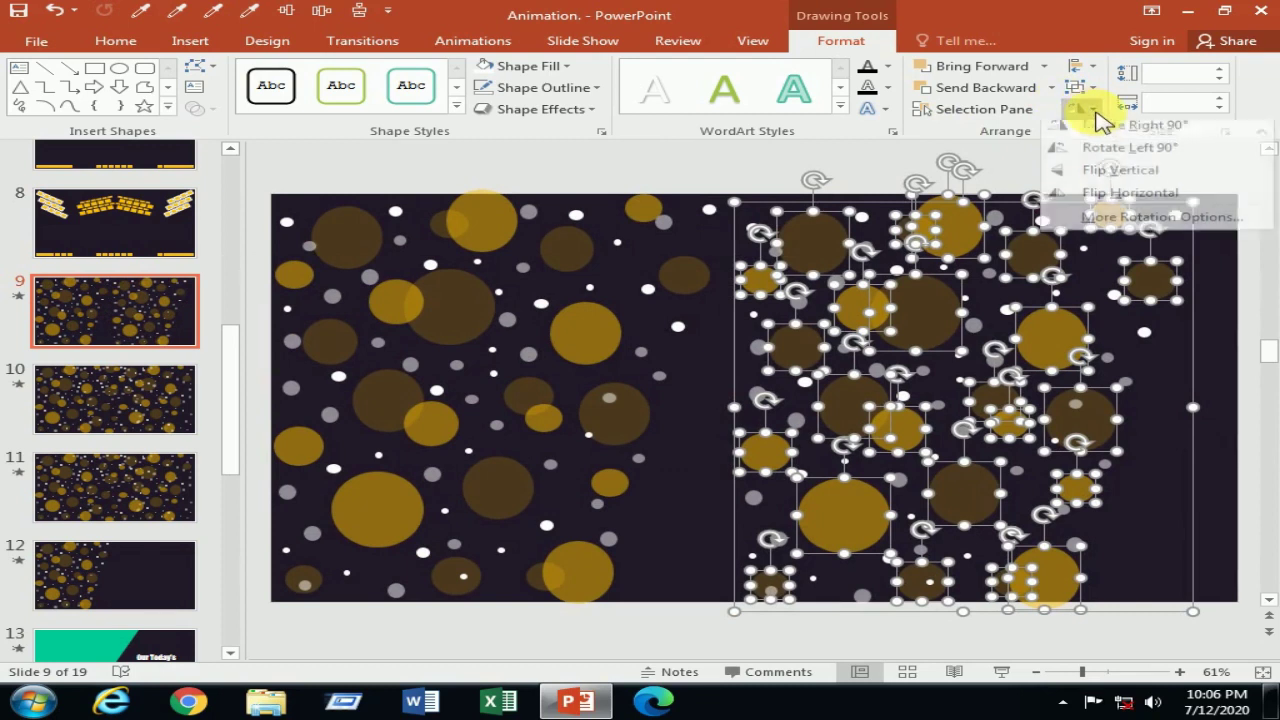
{"action": "left_click", "coordinate": [1100, 203]}
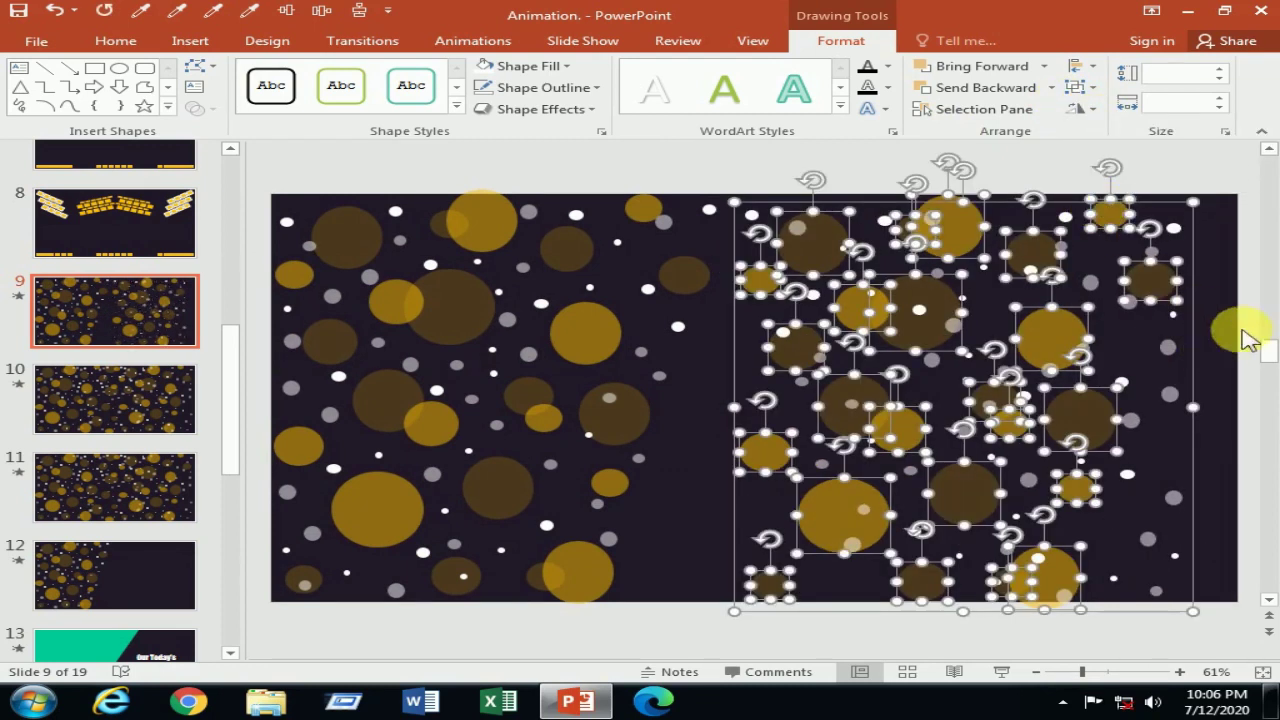
{"action": "mouse_move", "coordinate": [1229, 366]}
{"action": "left_mouse_down"}
{"action": "mouse_move", "coordinate": [1268, 362]}
{"action": "mouse_move", "coordinate": [1224, 350]}
{"action": "left_mouse_up"}
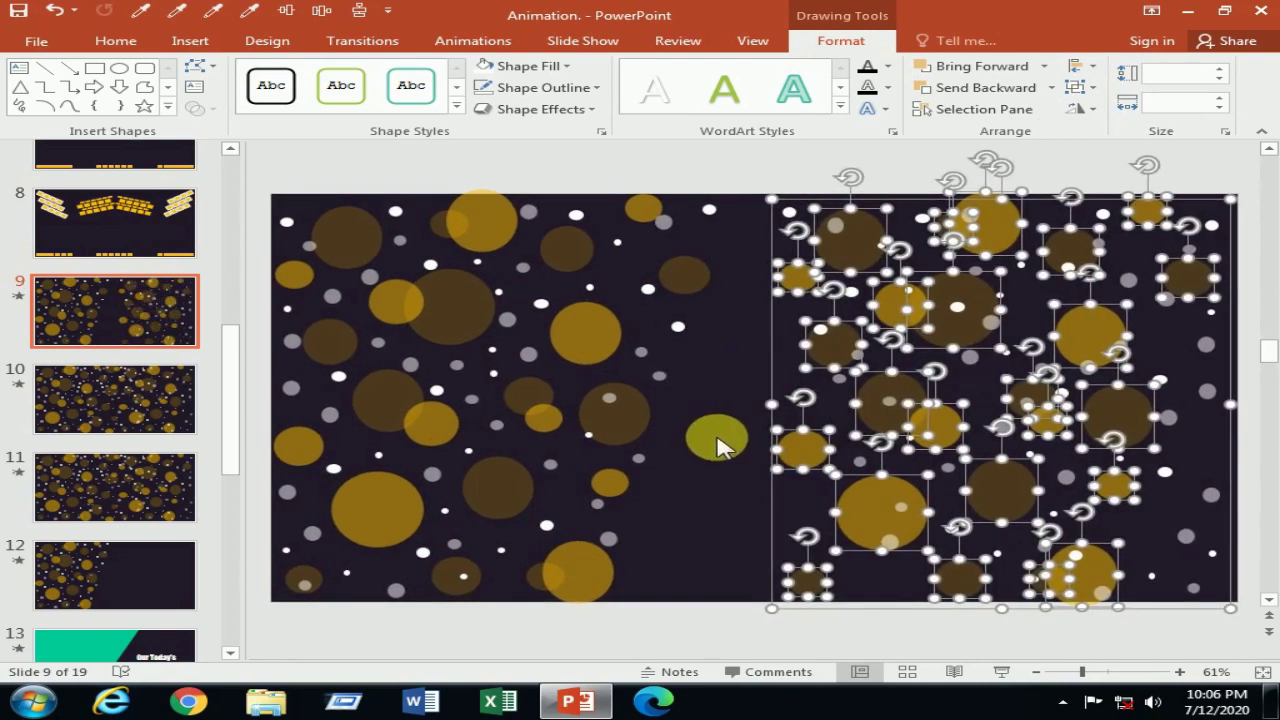
{"action": "left_click", "coordinate": [725, 443]}
{"action": "left_click_drag", "start_coordinate": [938, 517], "coordinate": [884, 535]}
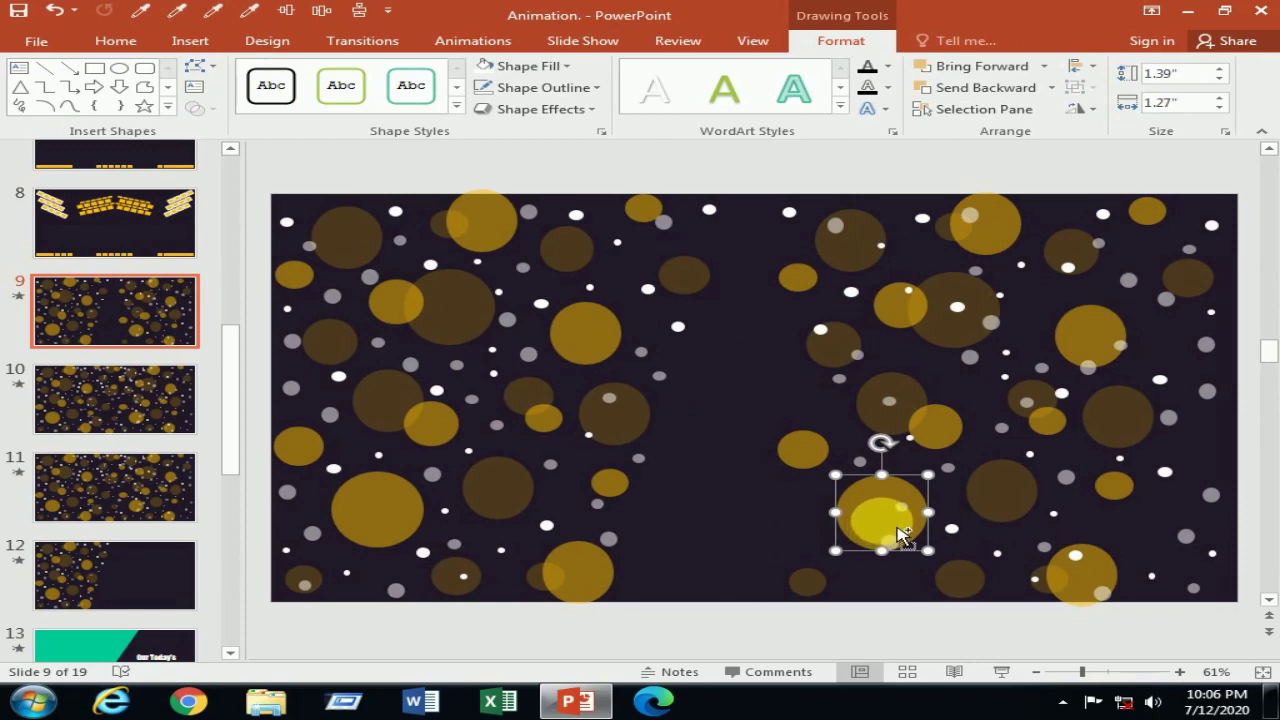
- Drag several circles from the edges into the empty central strip of slide 9
{"action": "left_click_drag", "start_coordinate": [898, 533], "coordinate": [1022, 507]}
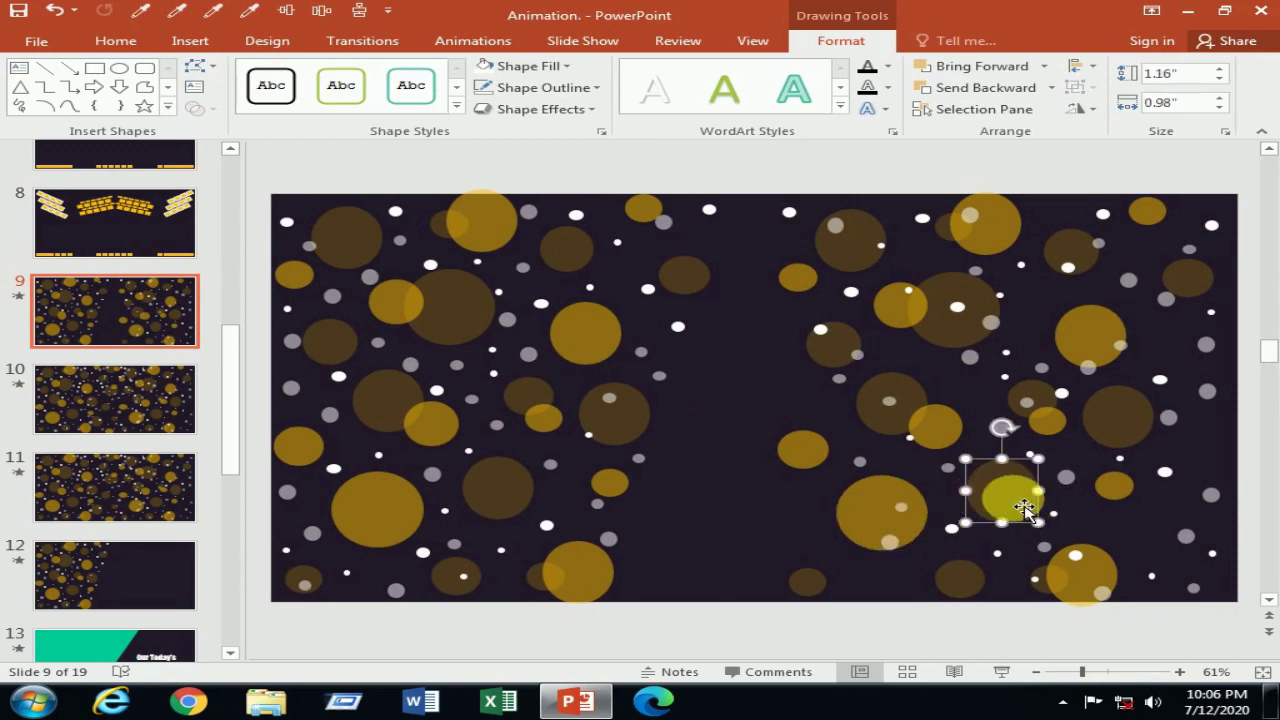
{"action": "left_click_drag", "start_coordinate": [1022, 507], "coordinate": [709, 573]}
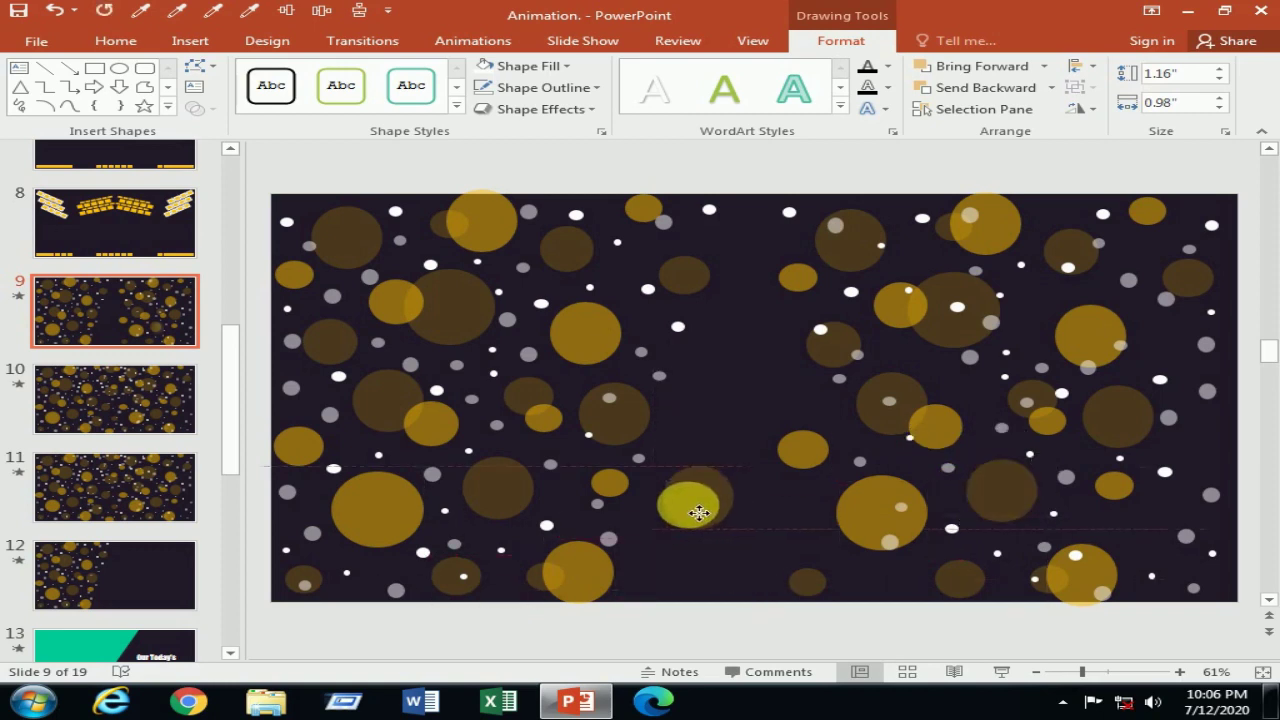
{"action": "left_click_drag", "start_coordinate": [709, 573], "coordinate": [708, 533]}
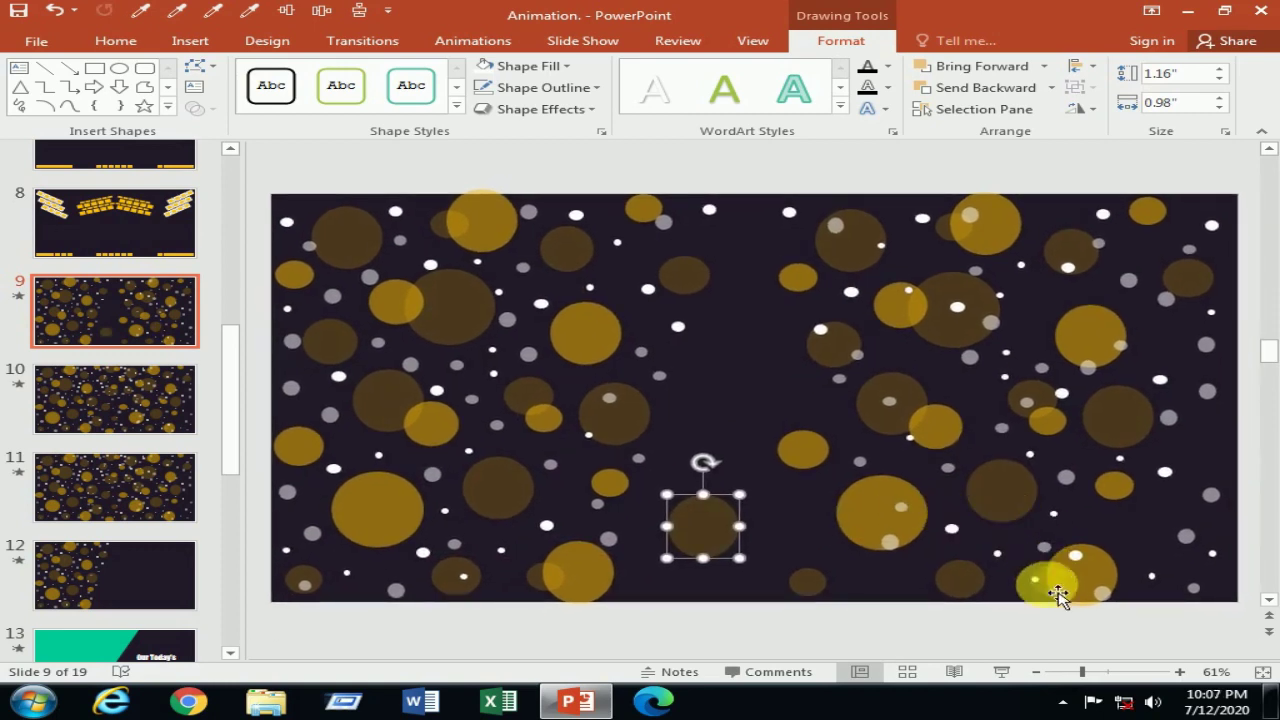
{"action": "left_click", "coordinate": [972, 590]}
{"action": "left_click_drag", "start_coordinate": [815, 605], "coordinate": [815, 462]}
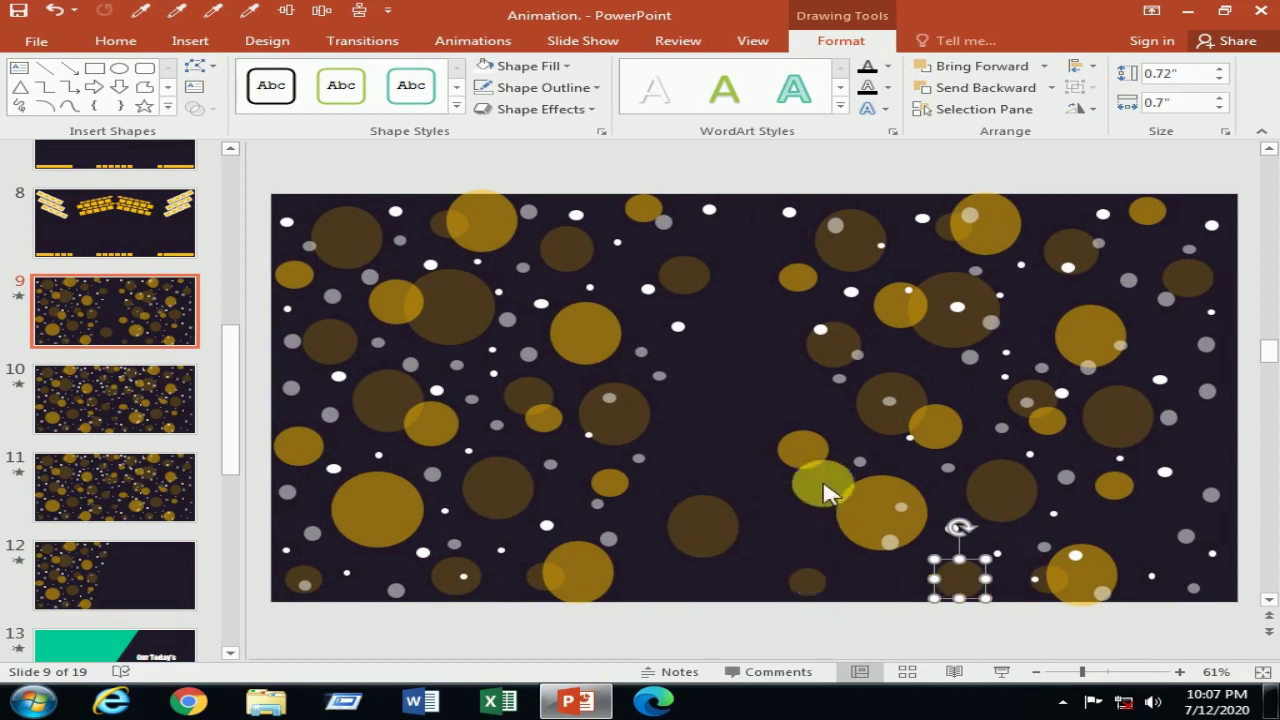
{"action": "left_click_drag", "start_coordinate": [935, 527], "coordinate": [763, 248]}
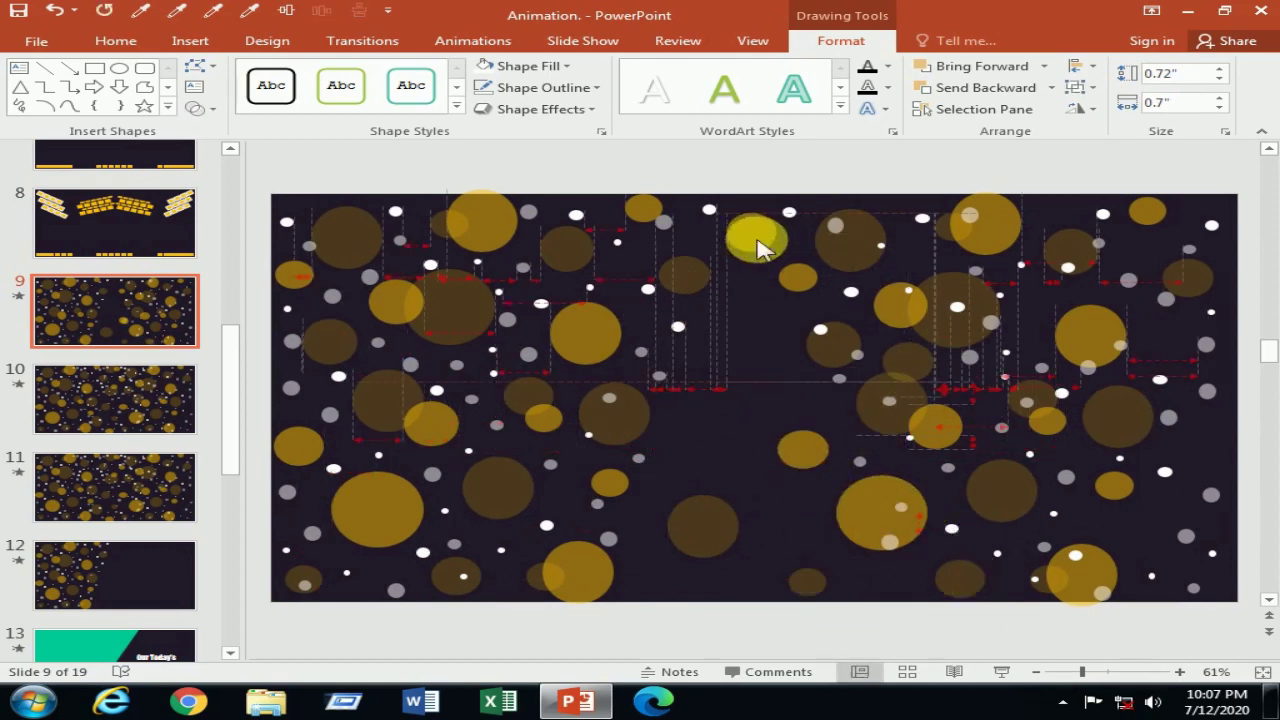
{"action": "mouse_move", "coordinate": [760, 250]}
{"action": "left_mouse_down"}
{"action": "mouse_move", "coordinate": [921, 375]}
{"action": "mouse_move", "coordinate": [703, 405]}
{"action": "mouse_move", "coordinate": [765, 368]}
{"action": "mouse_move", "coordinate": [615, 490]}
{"action": "mouse_move", "coordinate": [717, 419]}
{"action": "mouse_move", "coordinate": [715, 435]}
{"action": "left_mouse_up"}
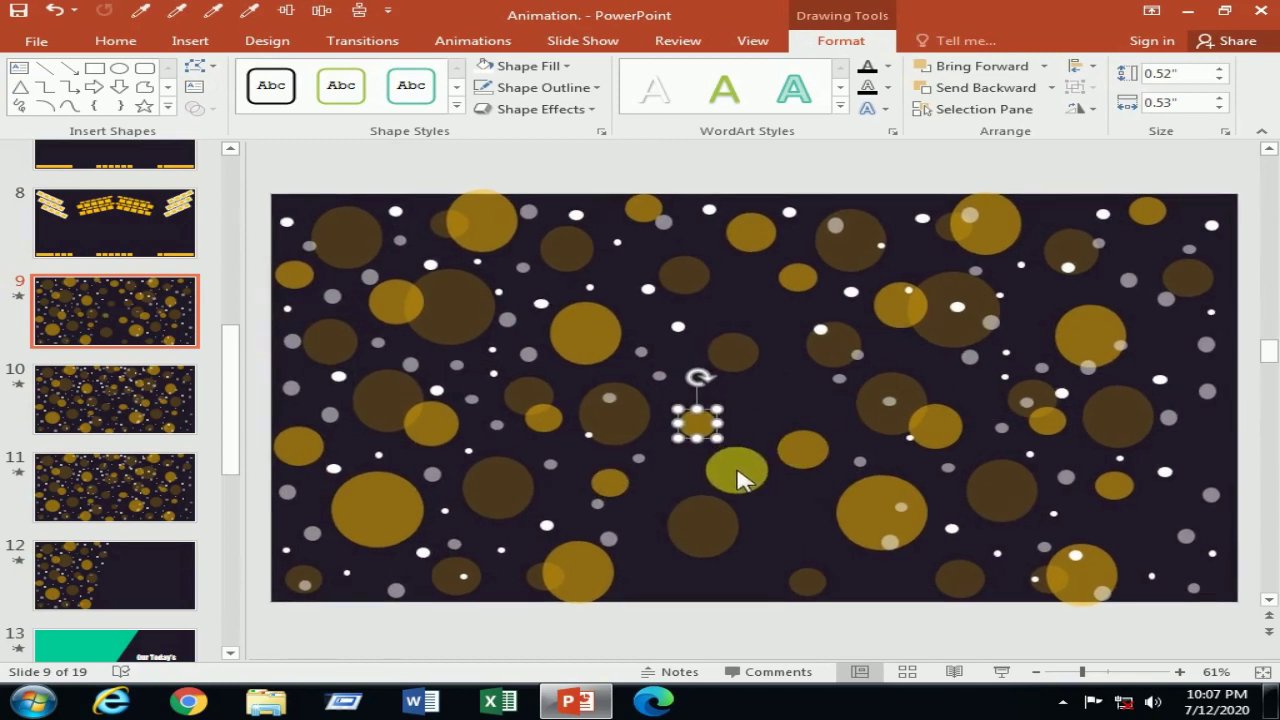
- Fill the remaining middle gaps with circles, then play slide 9 as a slide show
{"action": "mouse_move", "coordinate": [740, 480]}
{"action": "left_mouse_down"}
{"action": "mouse_move", "coordinate": [785, 383]}
{"action": "mouse_move", "coordinate": [745, 599]}
{"action": "left_mouse_up"}
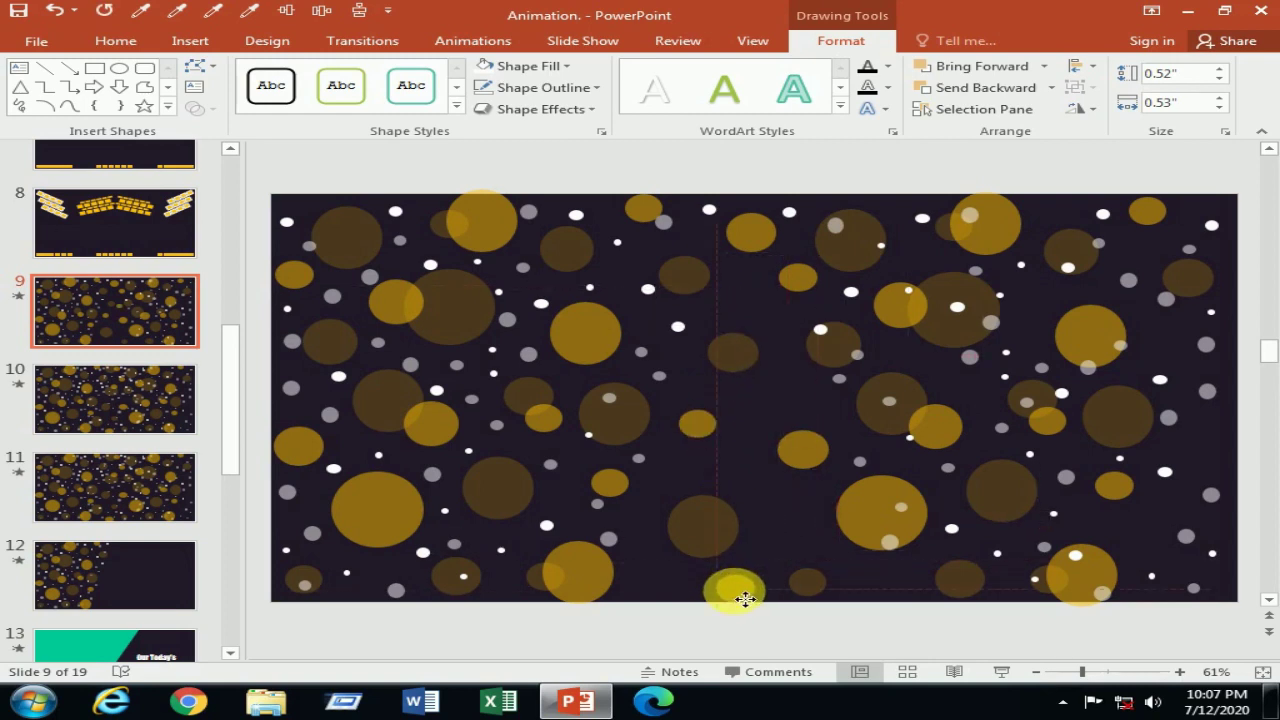
{"action": "left_click", "coordinate": [648, 560]}
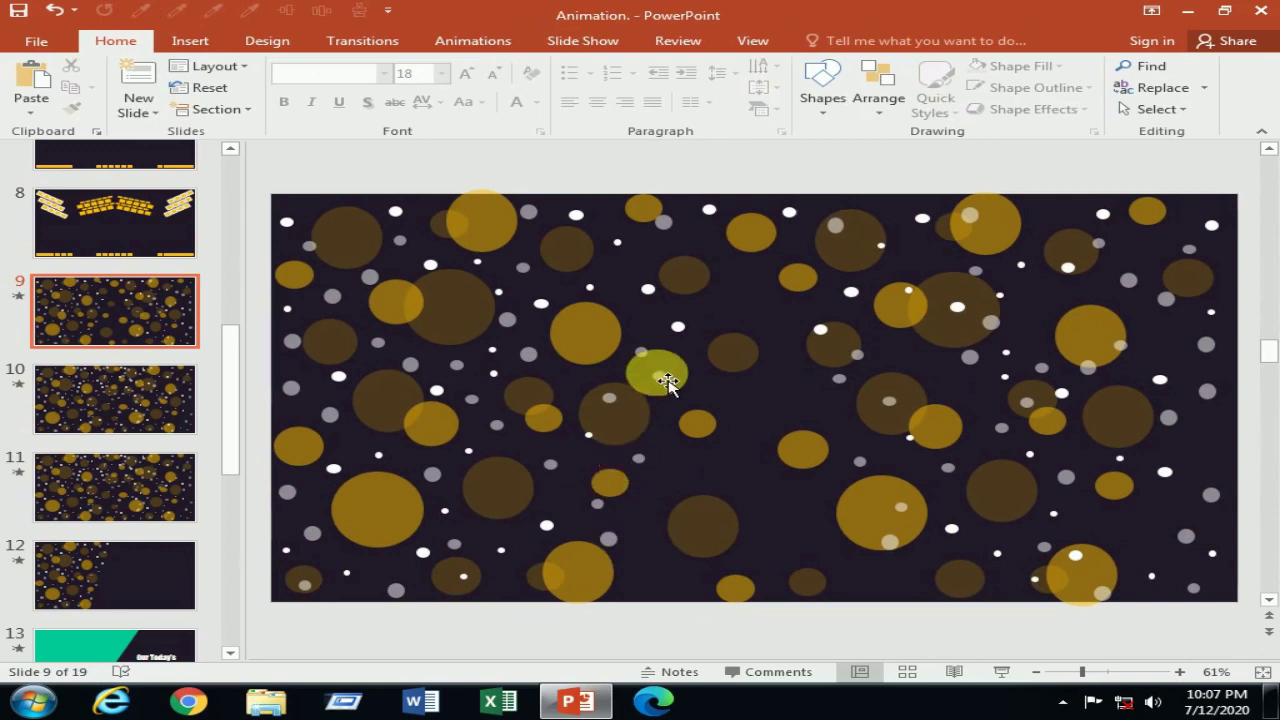
{"action": "mouse_move", "coordinate": [657, 373]}
{"action": "left_mouse_down"}
{"action": "mouse_move", "coordinate": [754, 443]}
{"action": "mouse_move", "coordinate": [965, 435]}
{"action": "mouse_move", "coordinate": [990, 418]}
{"action": "mouse_move", "coordinate": [1005, 428]}
{"action": "mouse_move", "coordinate": [1003, 440]}
{"action": "mouse_move", "coordinate": [894, 457]}
{"action": "left_mouse_up"}
{"action": "left_click", "coordinate": [1015, 635]}
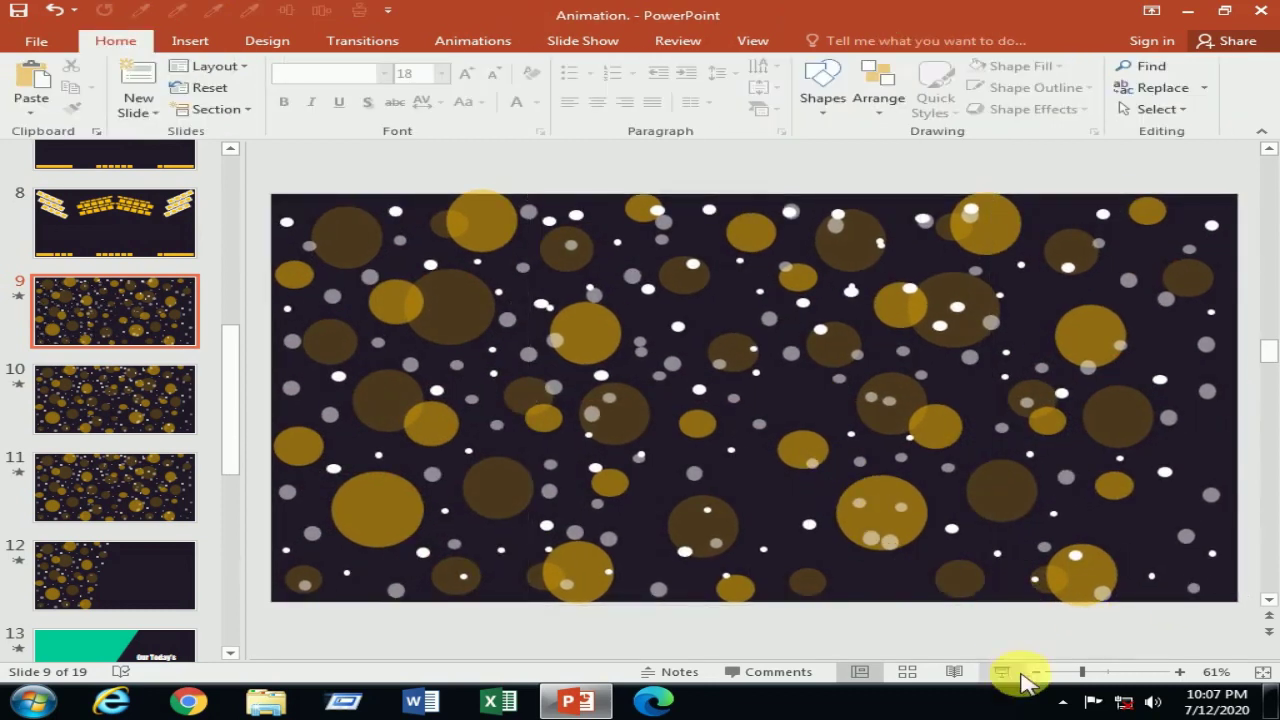
{"action": "left_click", "coordinate": [1005, 676]}
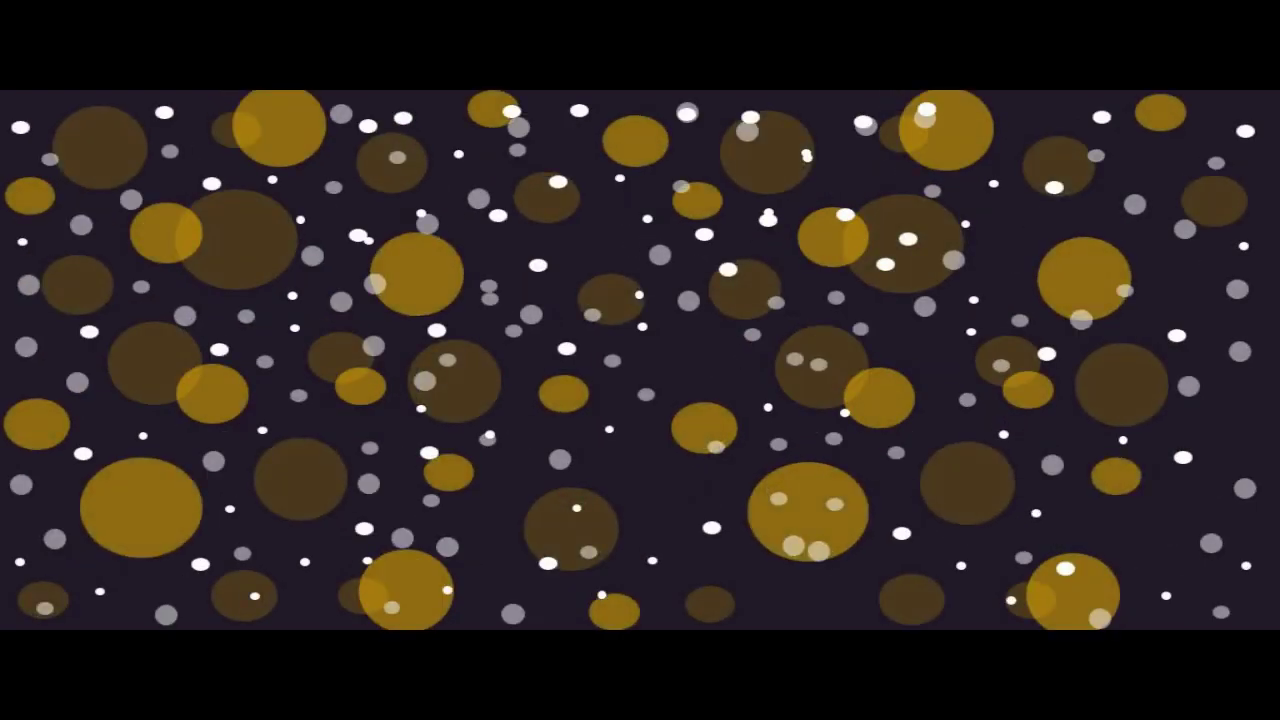
{"action": "key", "text": "Escape"}
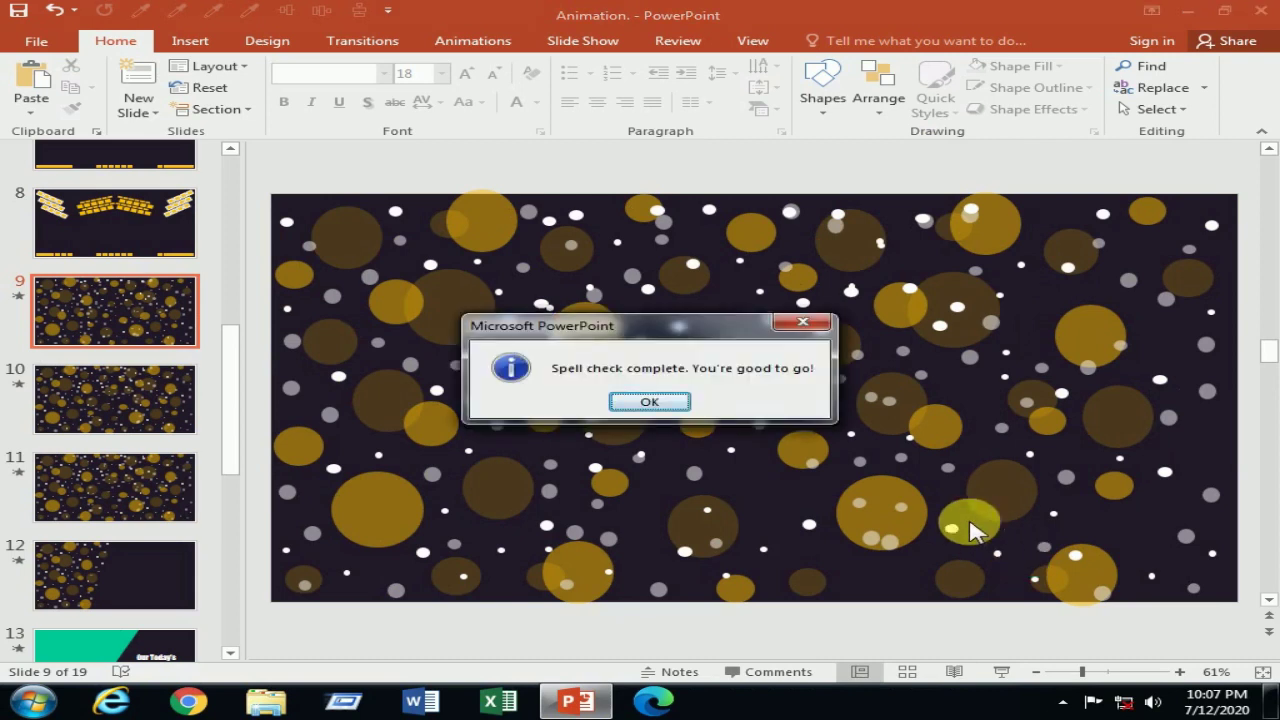
{"action": "left_click", "coordinate": [648, 401]}
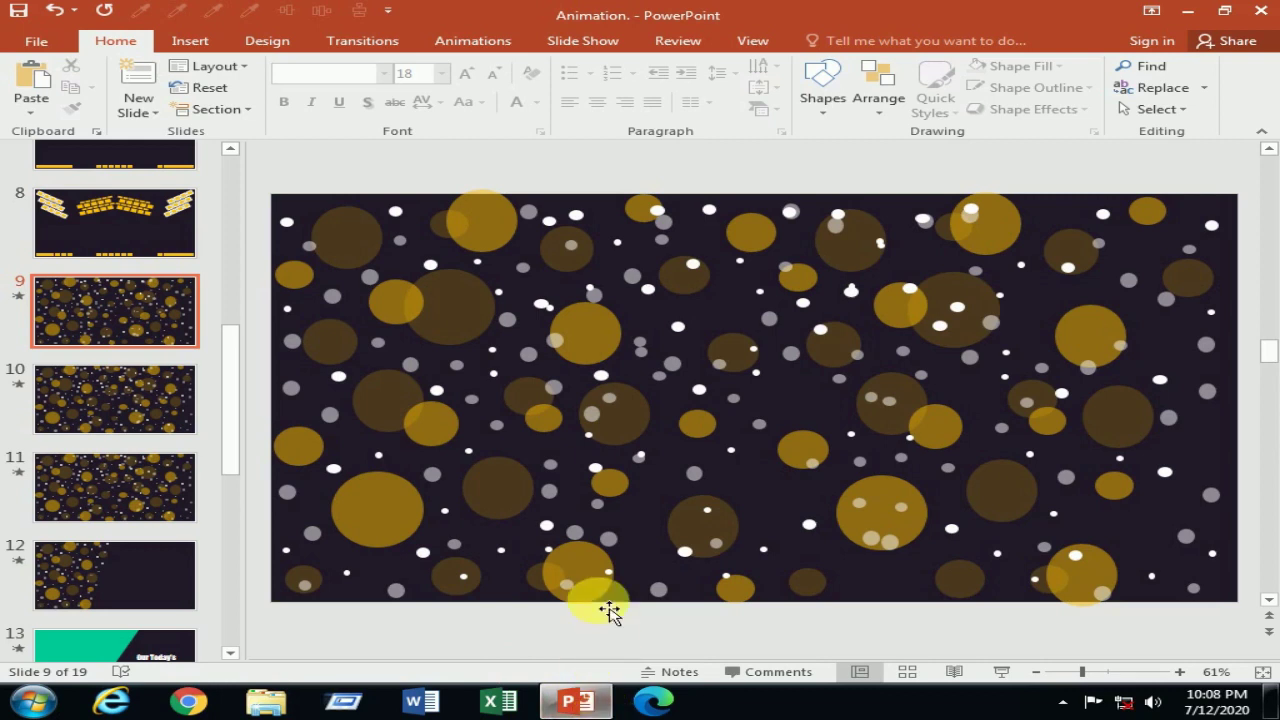
{"action": "mouse_move", "coordinate": [604, 603]}
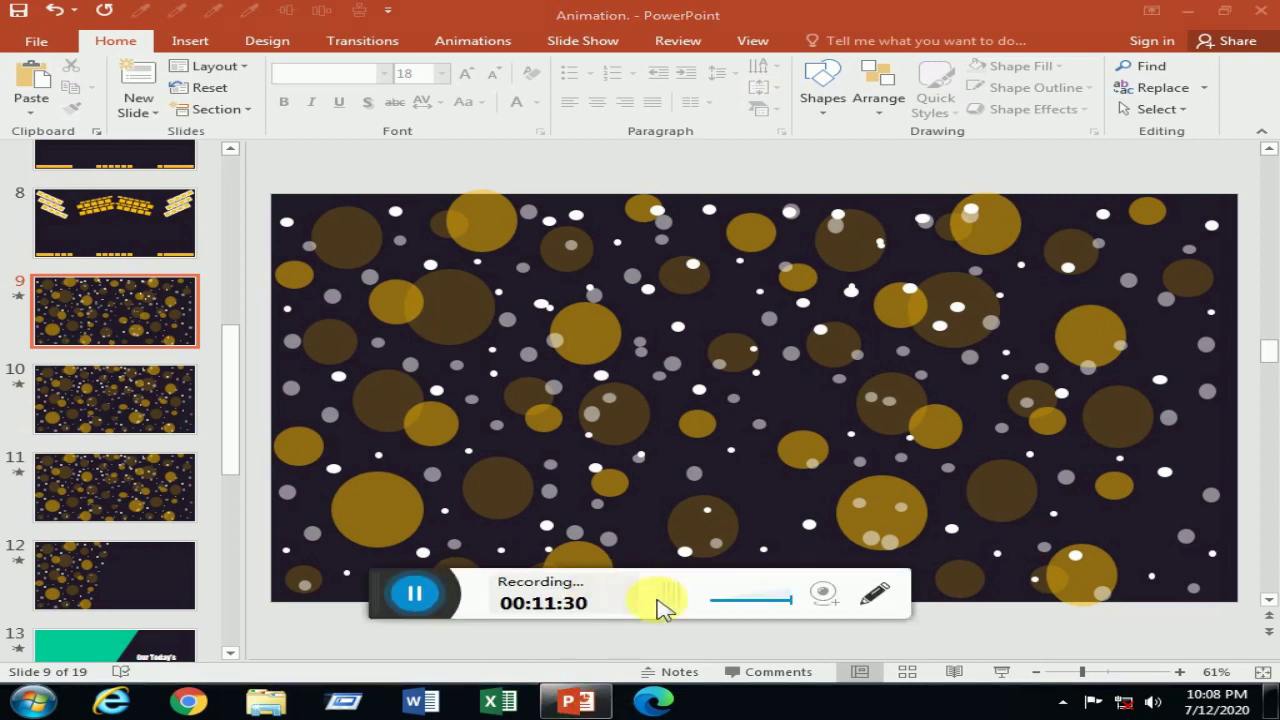